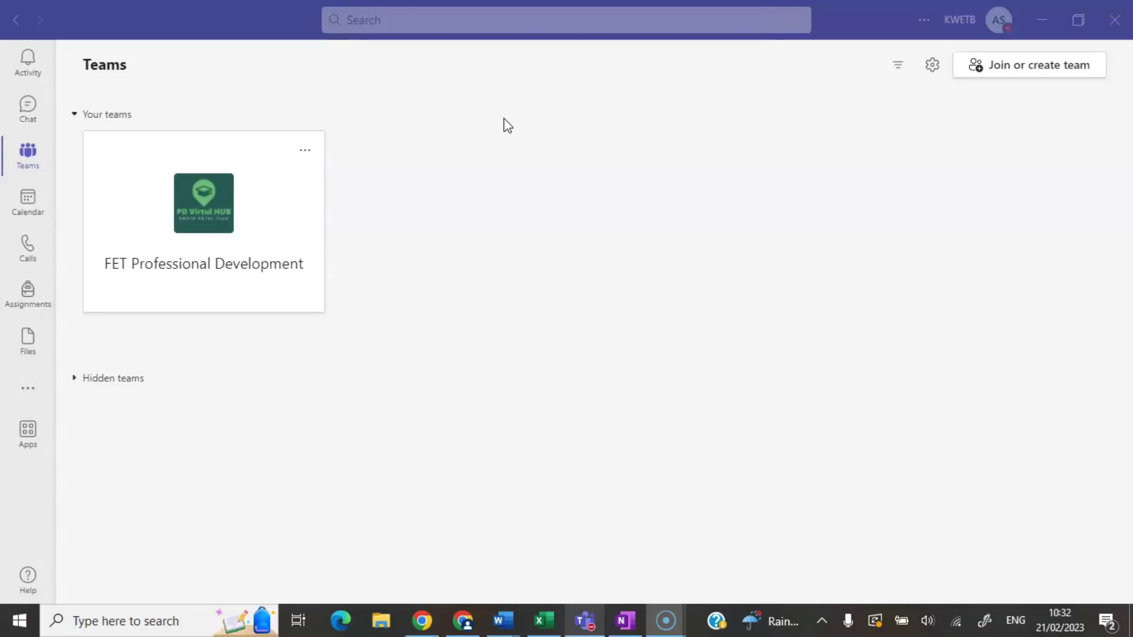
- Create a Class-type team named "Customer Service 5N0972", leaving the description empty
click(1032, 74)
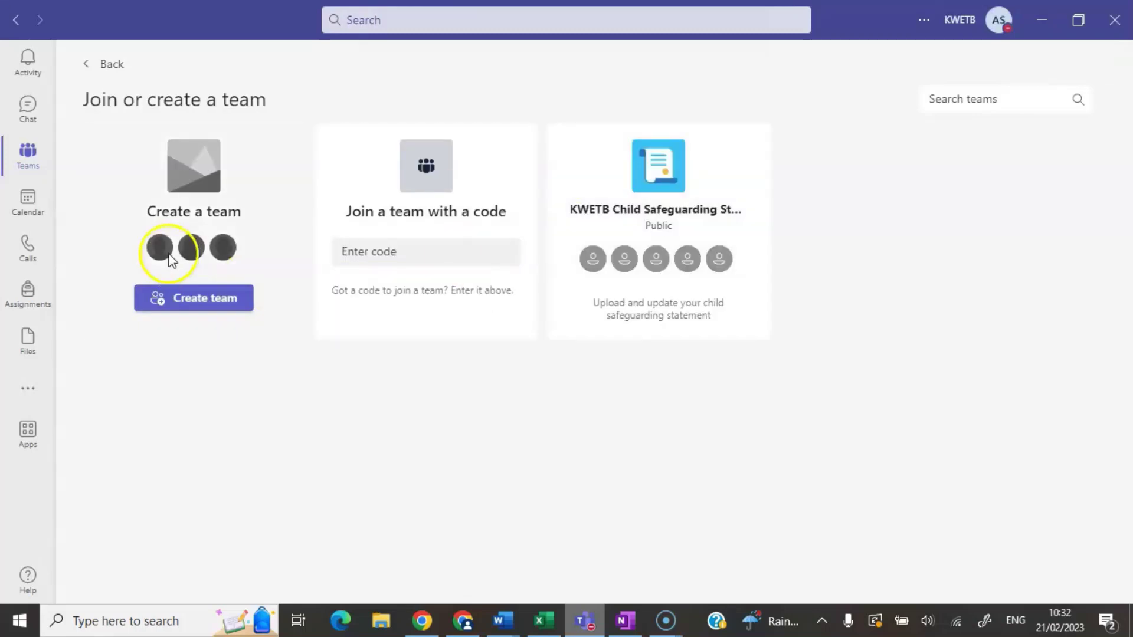
click(177, 312)
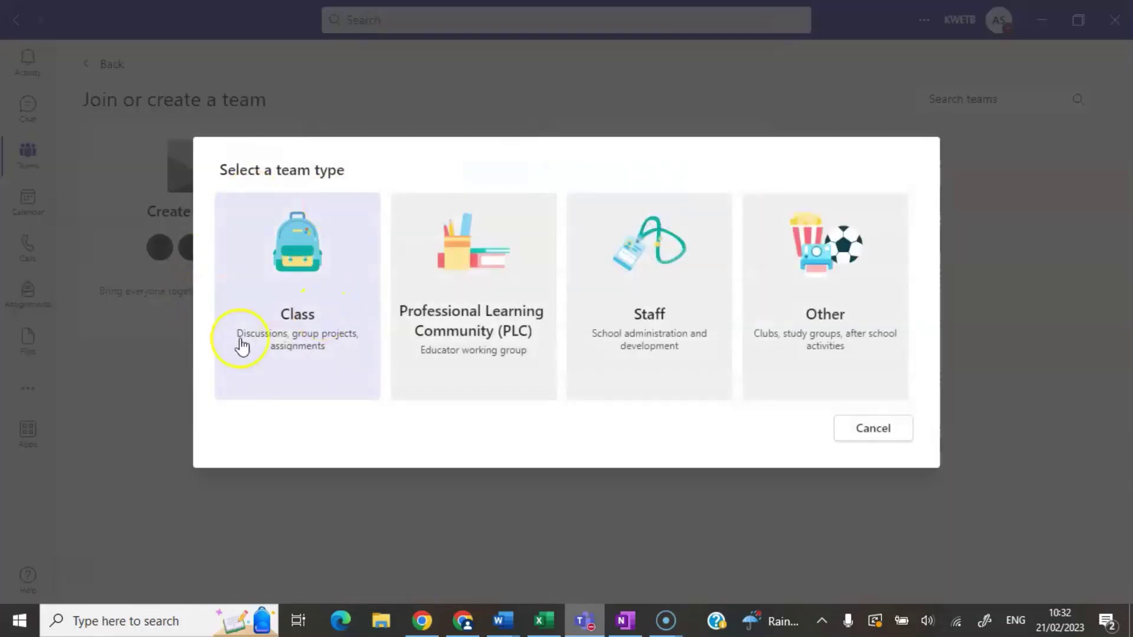
click(296, 330)
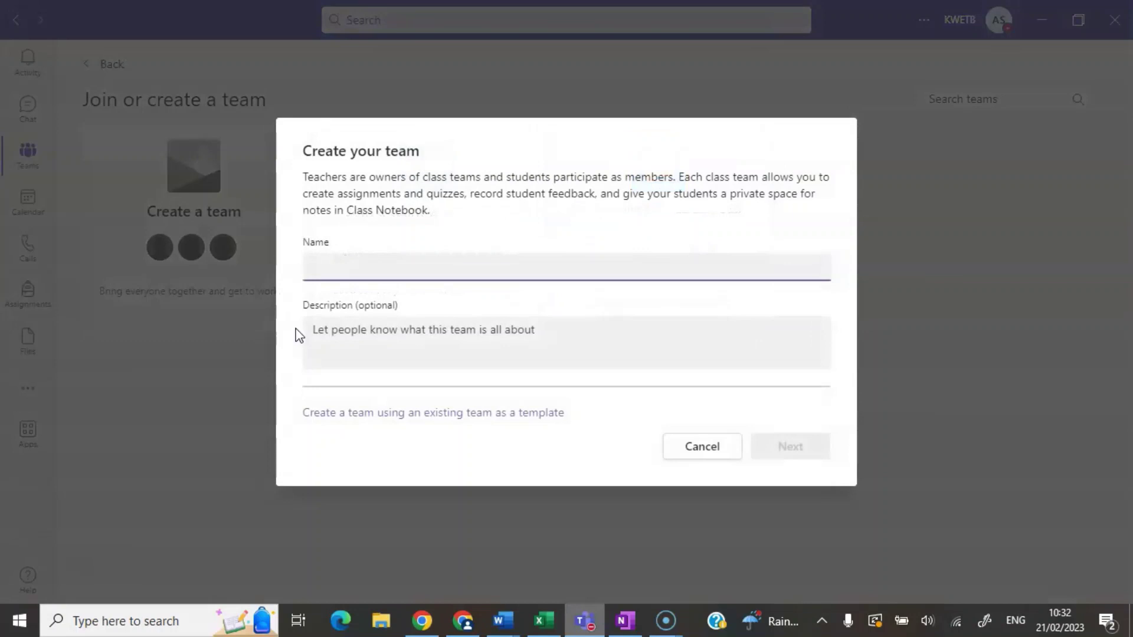
click(378, 260)
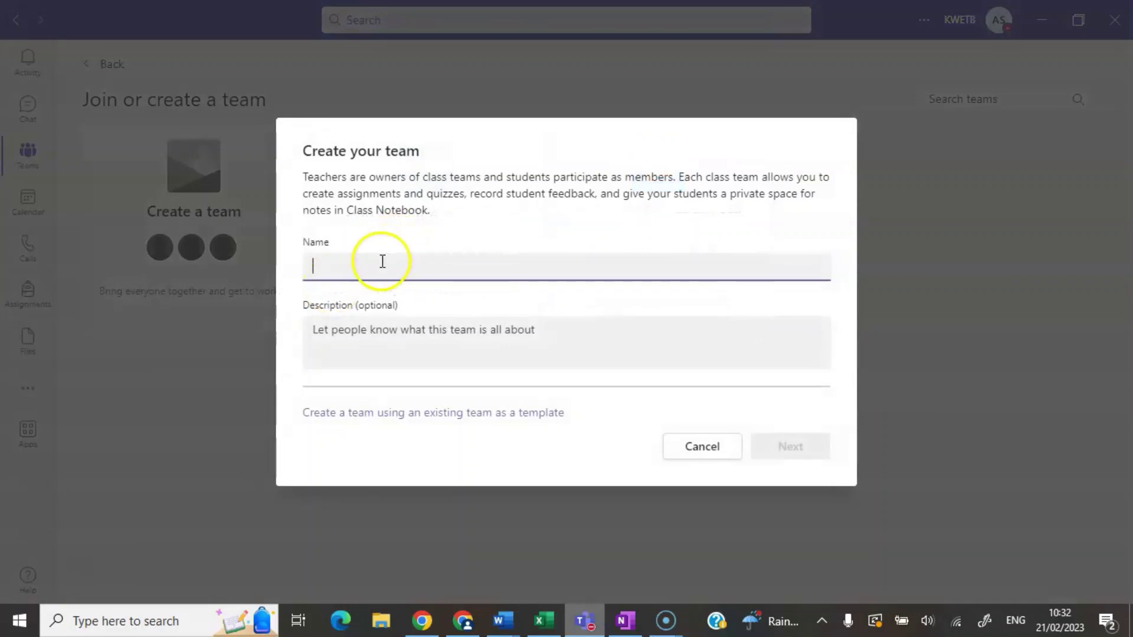
text(Customer Service 5N0972)
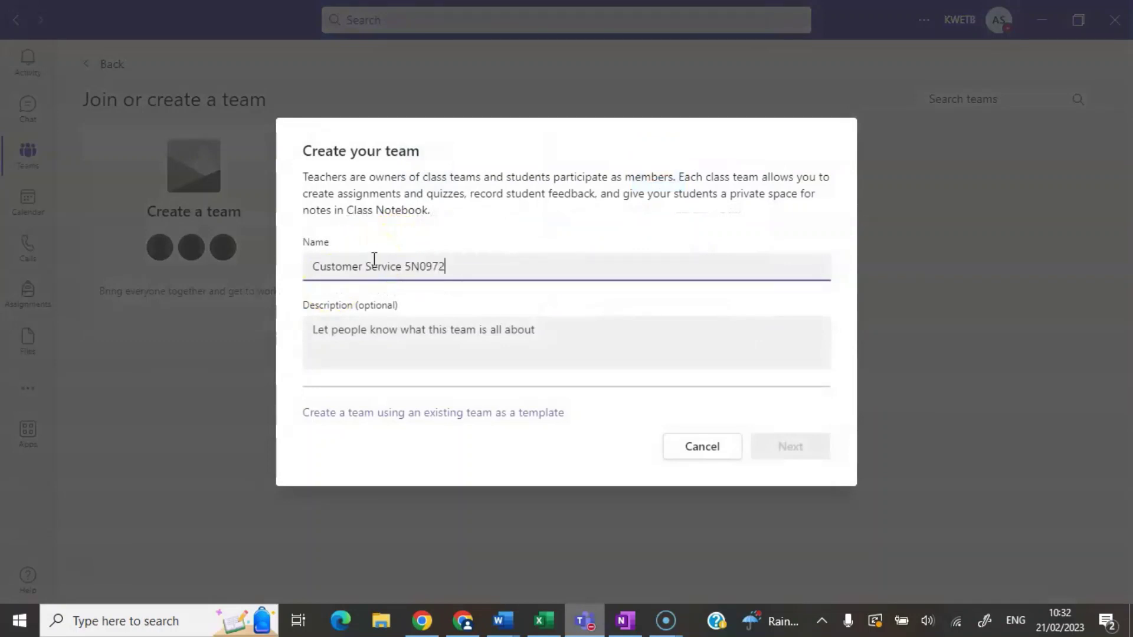
click(452, 267)
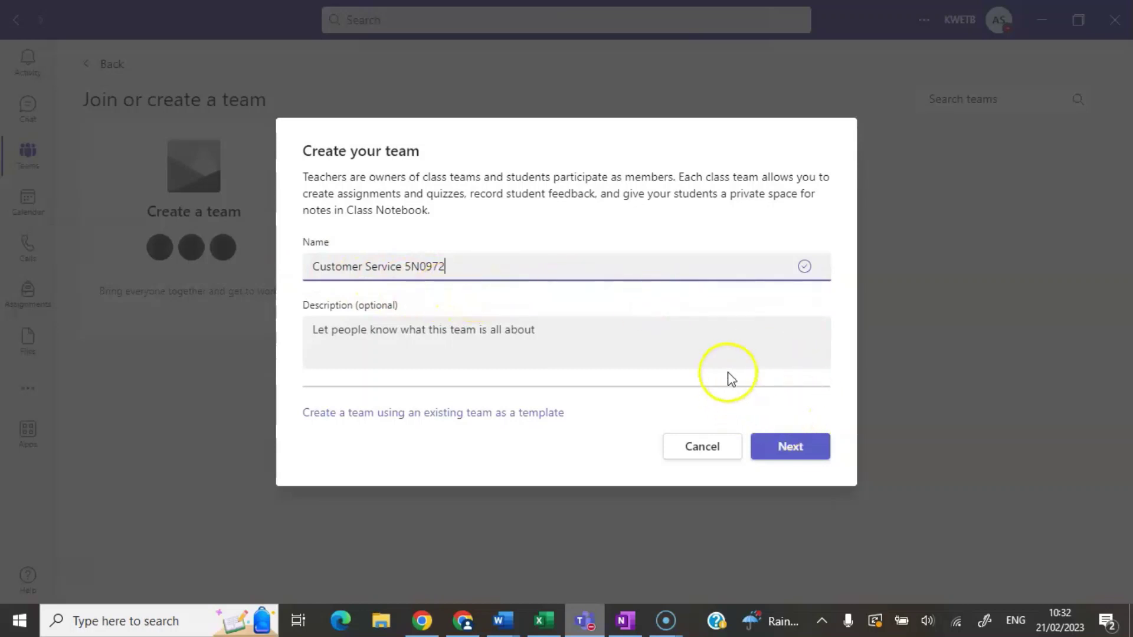
click(791, 454)
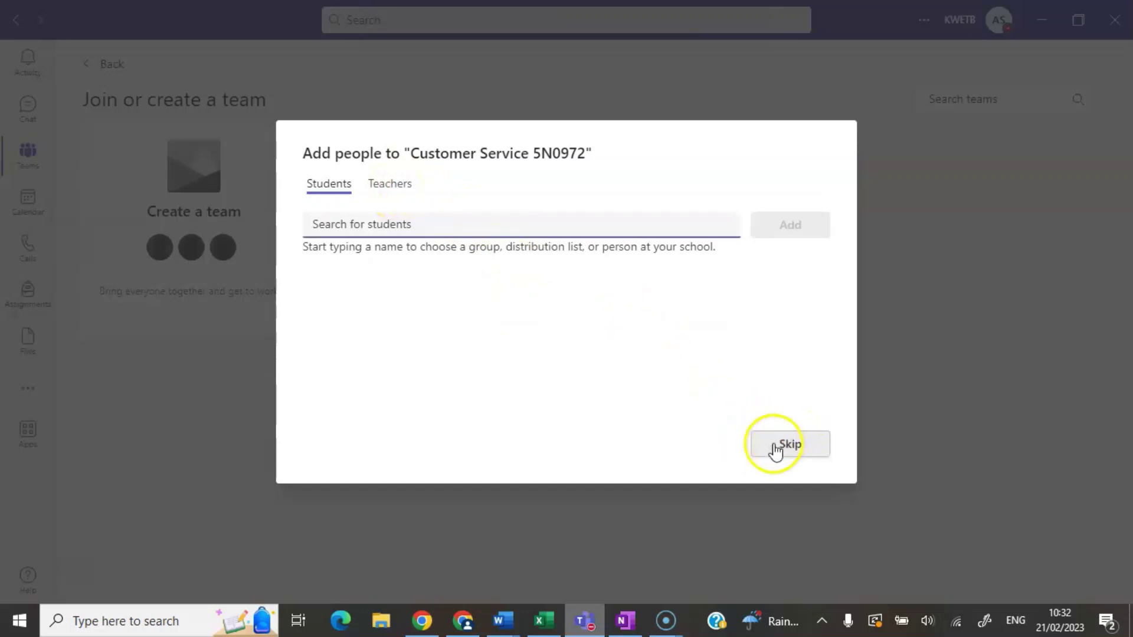
- Find the FETPD Demo demonstration account with "fet" and add it to the team as a student, then finish adding people
click(393, 223)
text(fet)
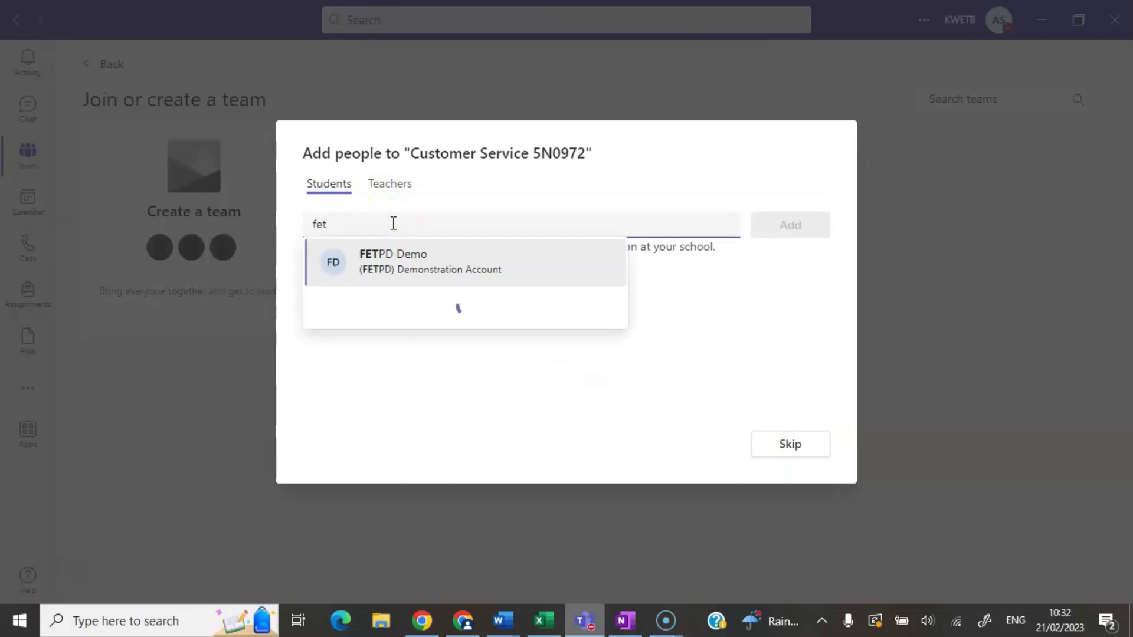
click(430, 248)
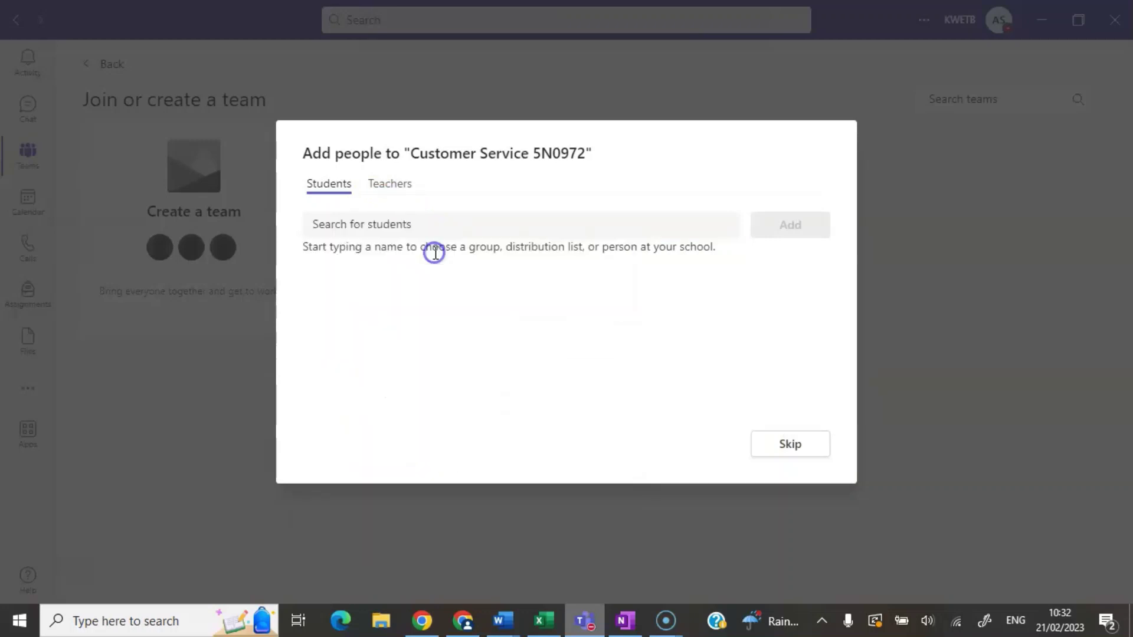
click(796, 227)
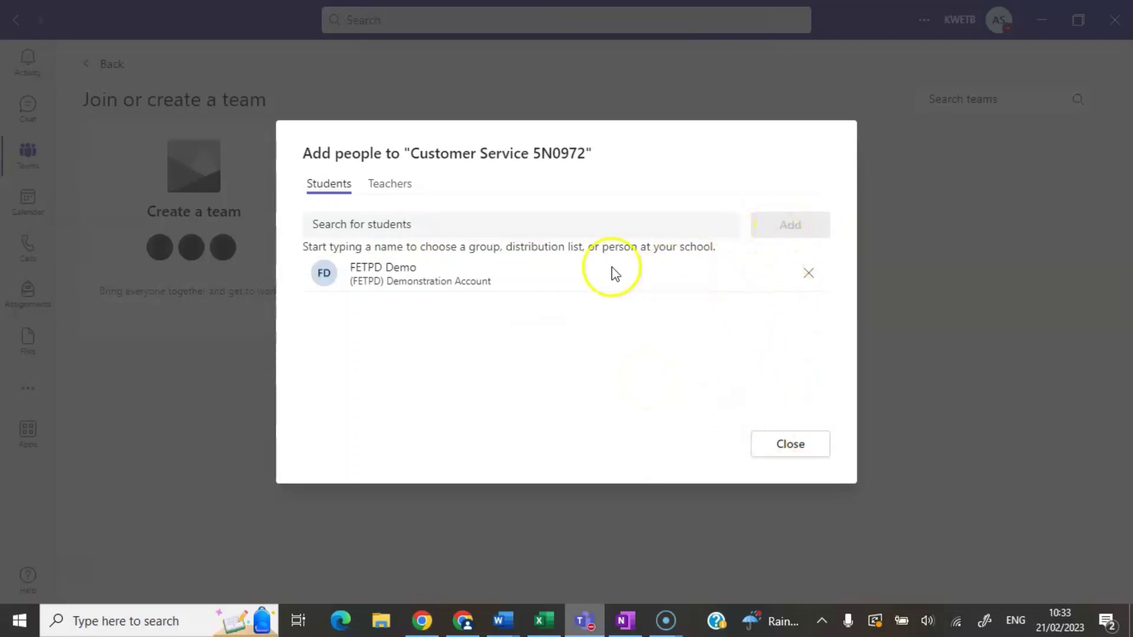
click(781, 455)
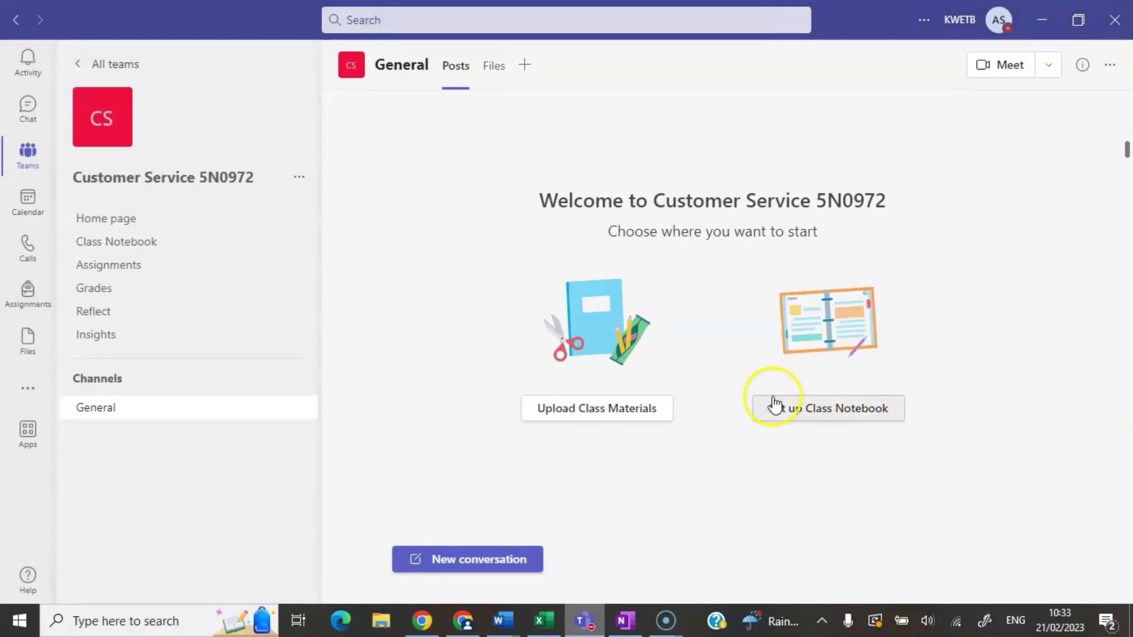
- Start setting up a blank OneNote Class Notebook for the team and accept its proposed spaces and permissions
click(843, 424)
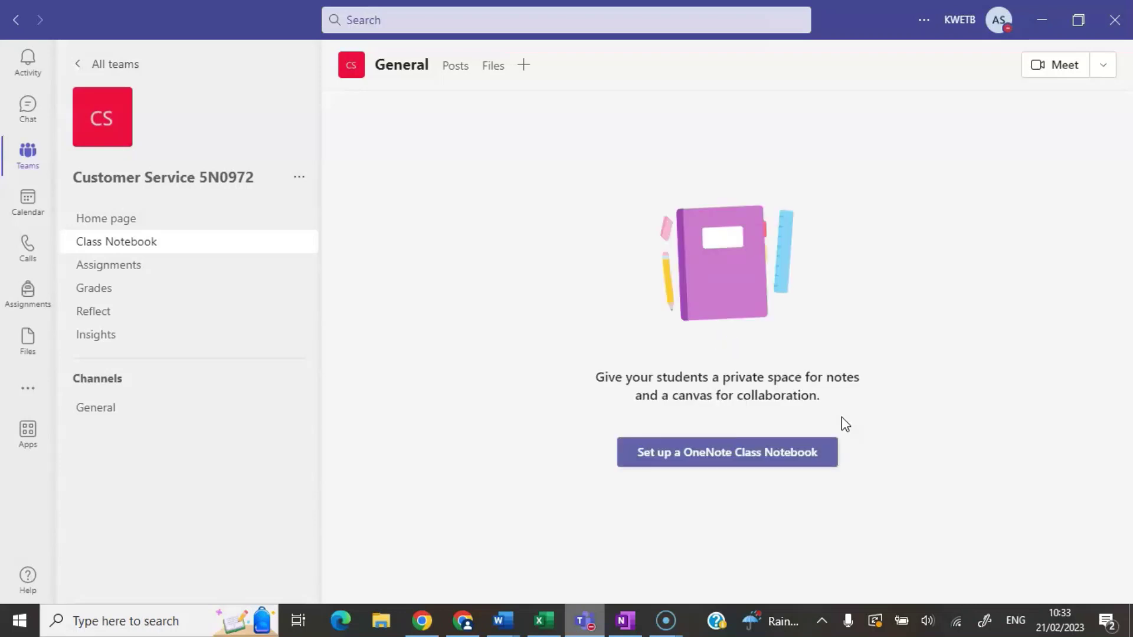
click(728, 453)
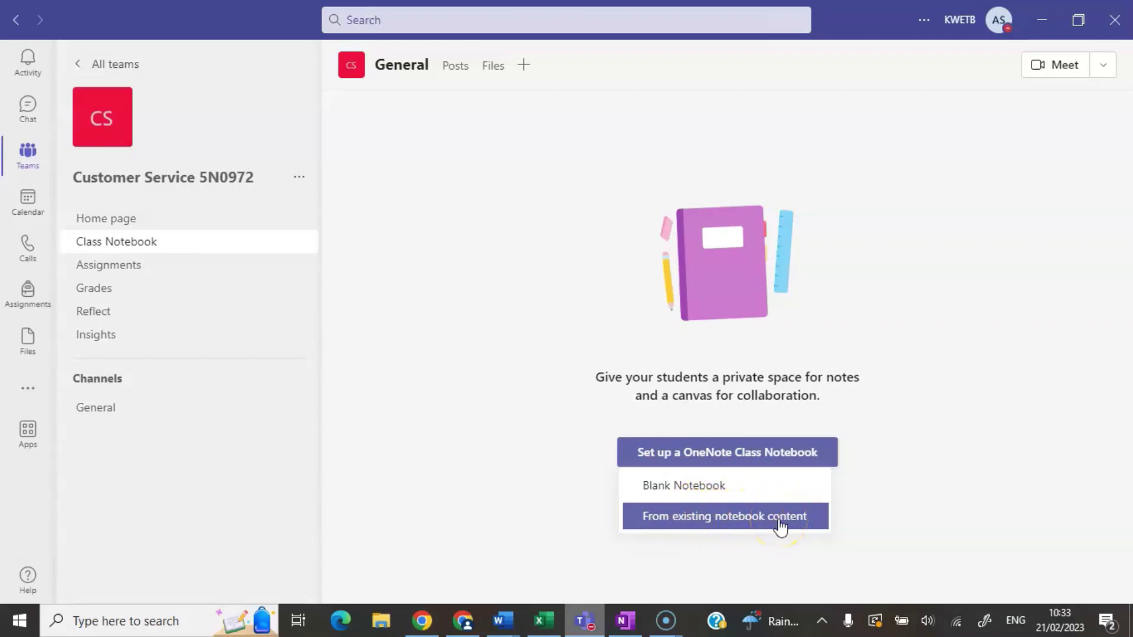
click(718, 489)
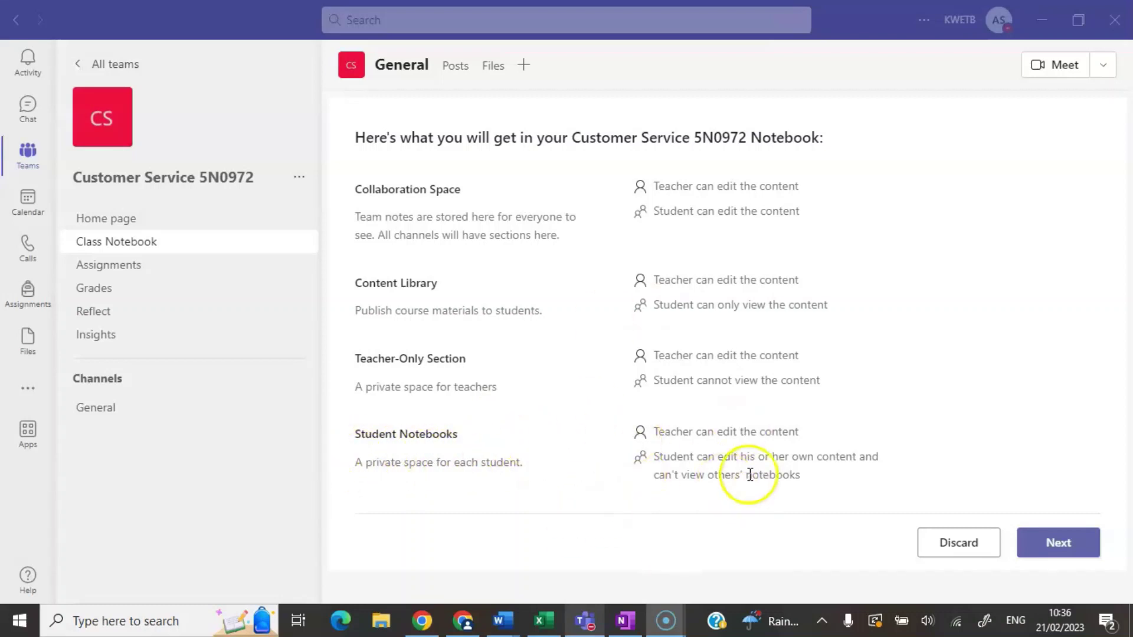
click(1070, 546)
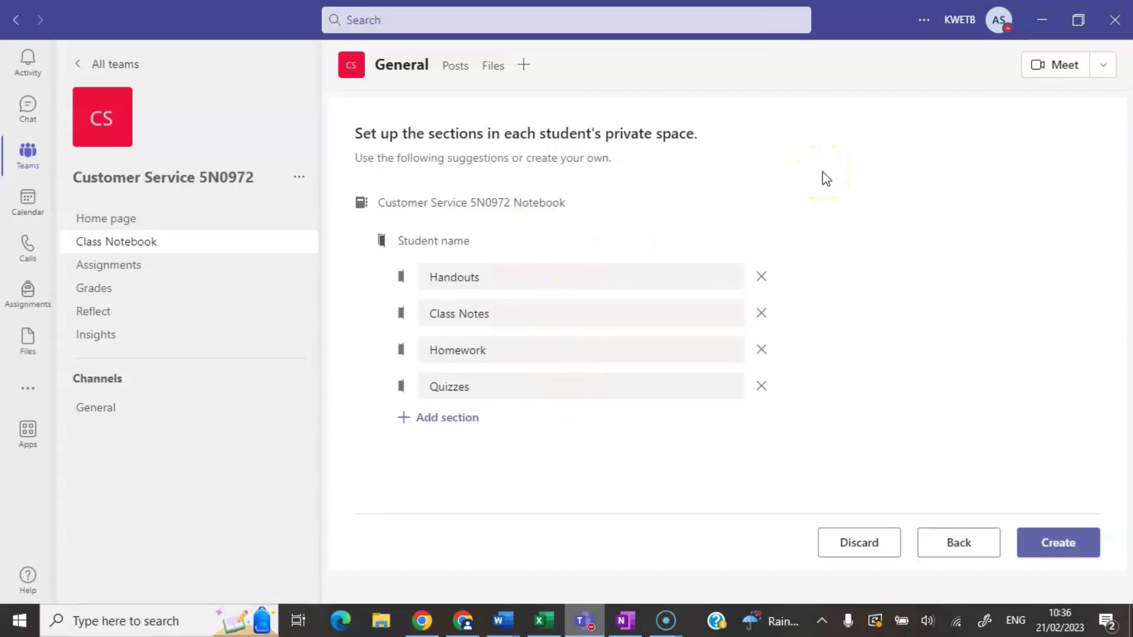
- Remove the Handouts, Homework and Quizzes sections from the students' private space, keeping Class Notes, and create the notebook
click(763, 277)
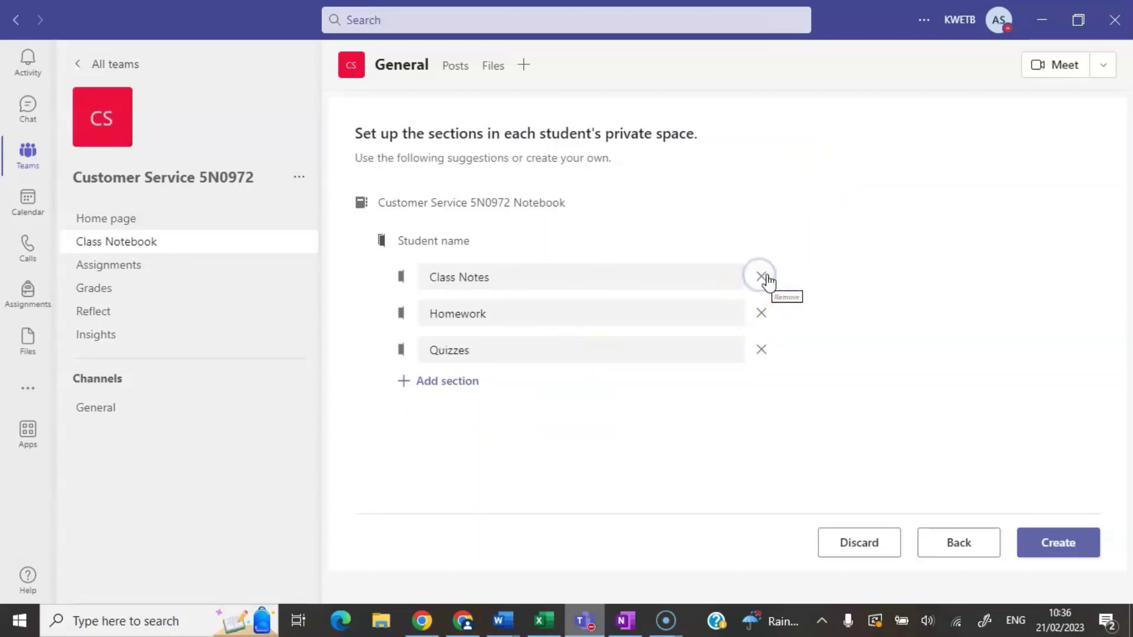
double_click(762, 278)
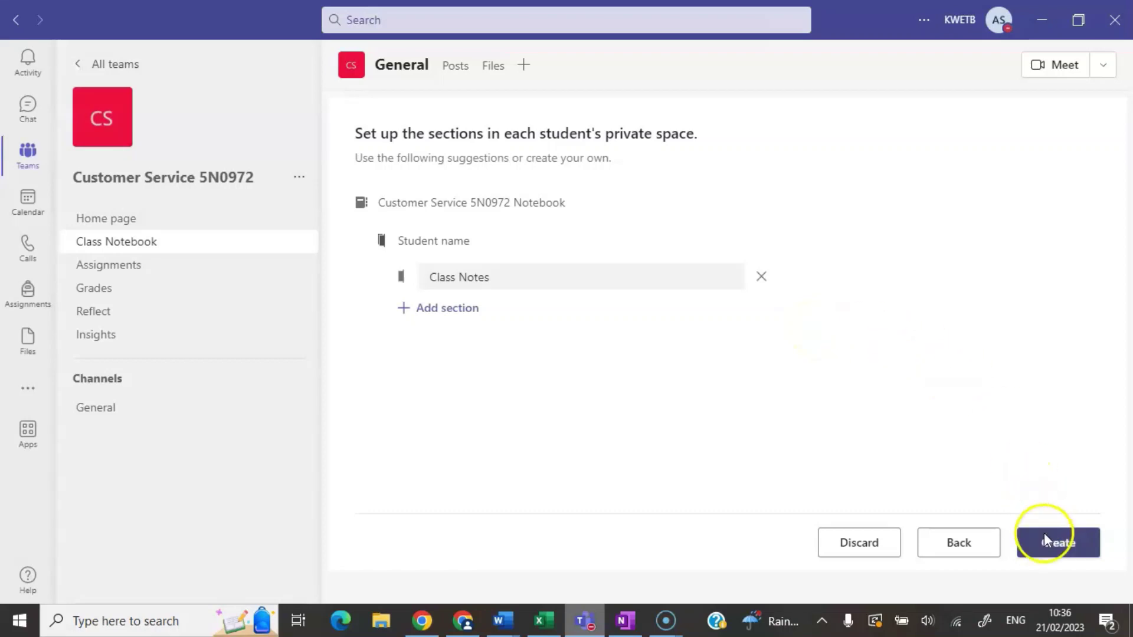
click(1064, 539)
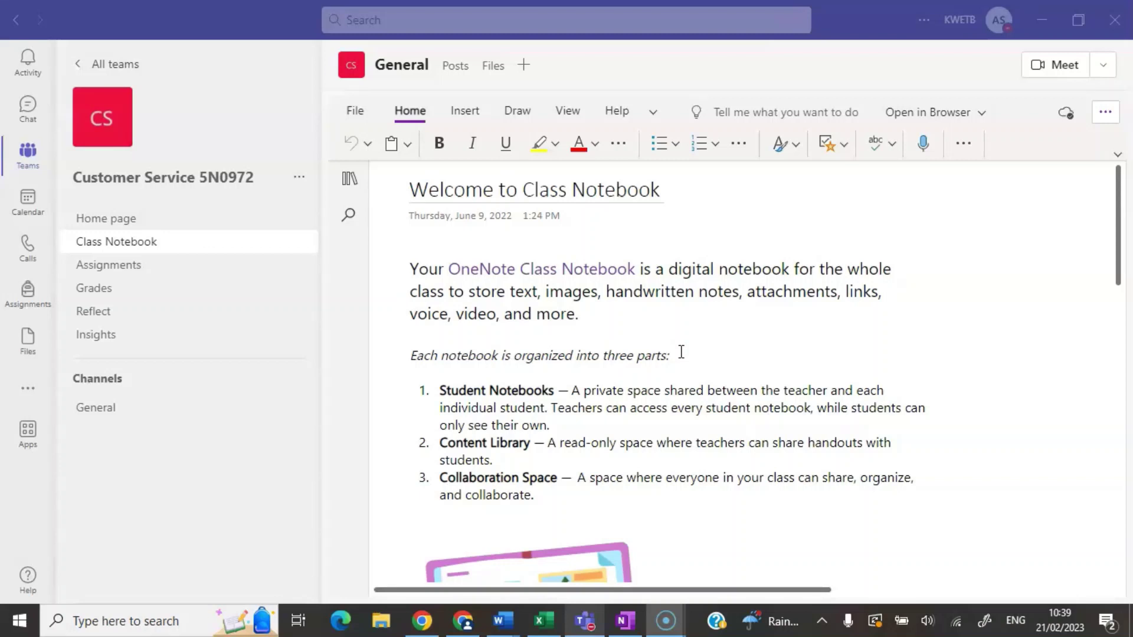
- Open the new Class Notebook in the OneNote for Windows 10 app
click(822, 222)
click(949, 225)
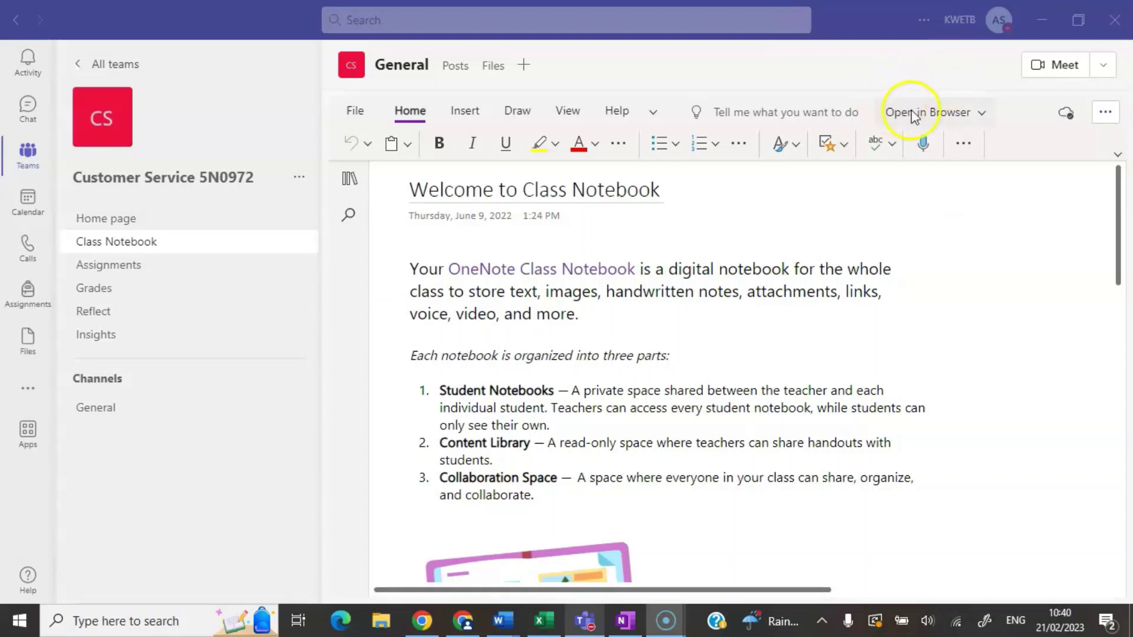
click(983, 114)
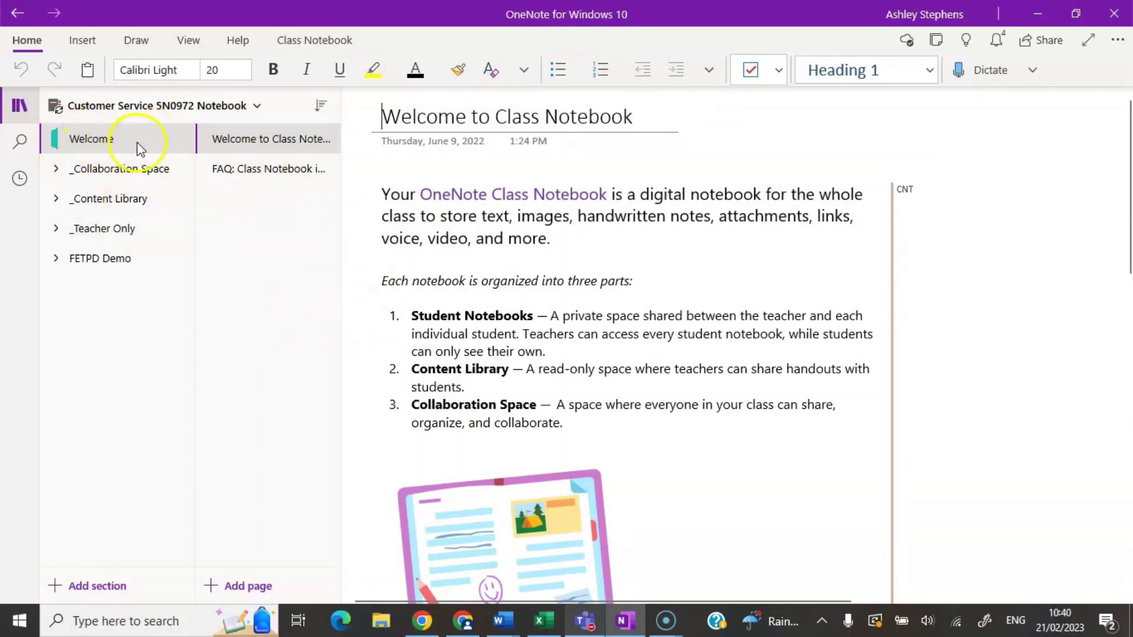
- Examine the sections inside the Collaboration Space, Content Library, Teacher Only and FETPD Demo groups, collapsing each group again
click(116, 138)
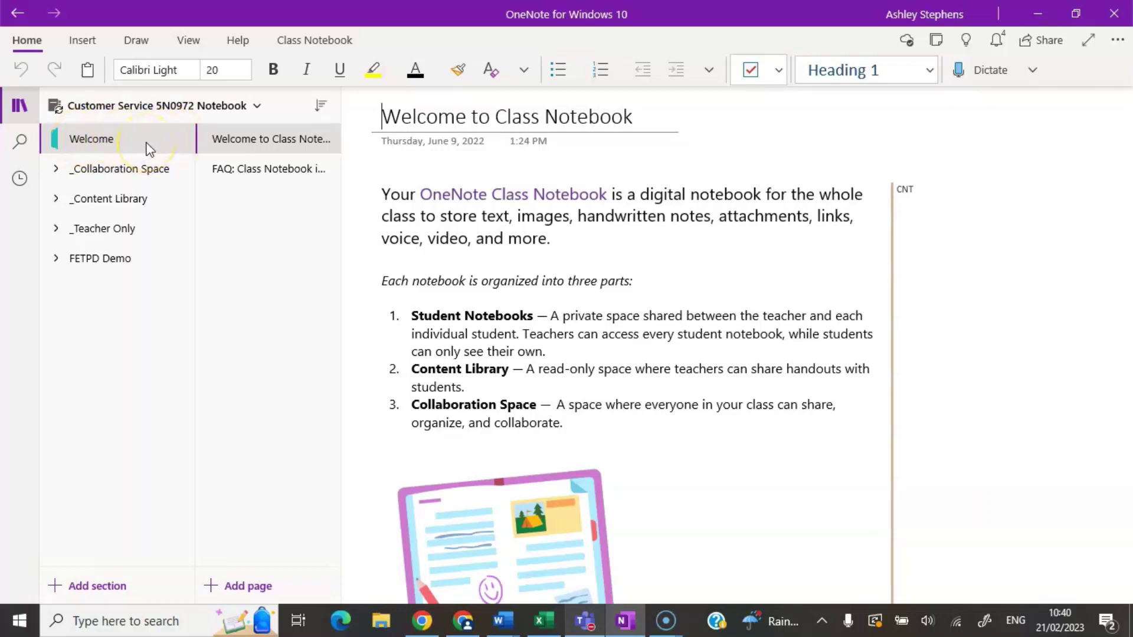
click(57, 169)
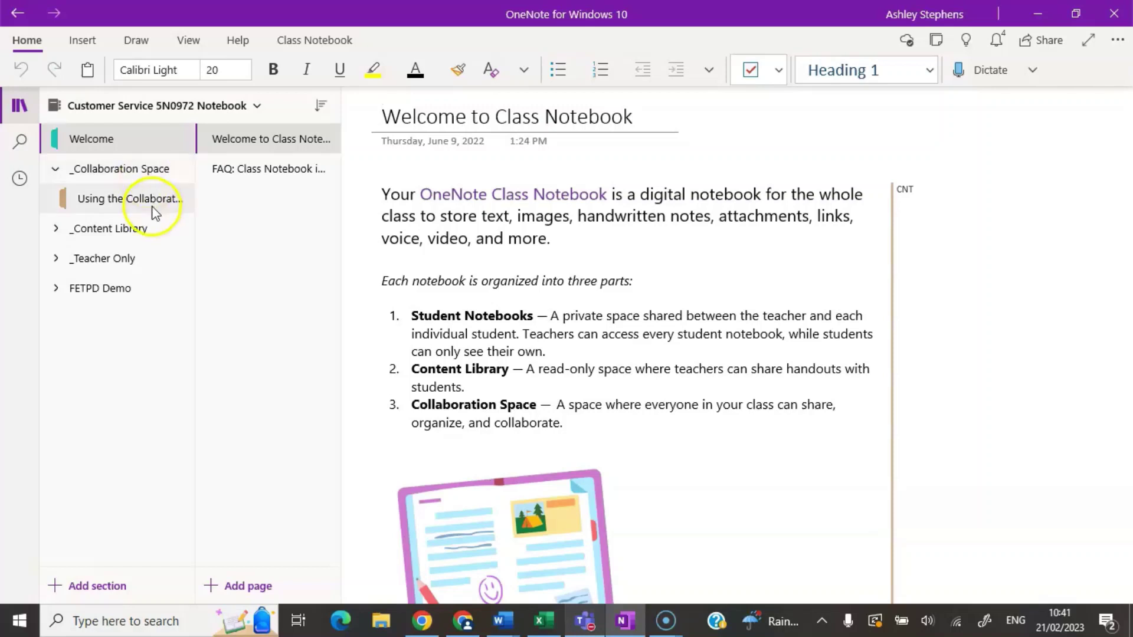
click(55, 228)
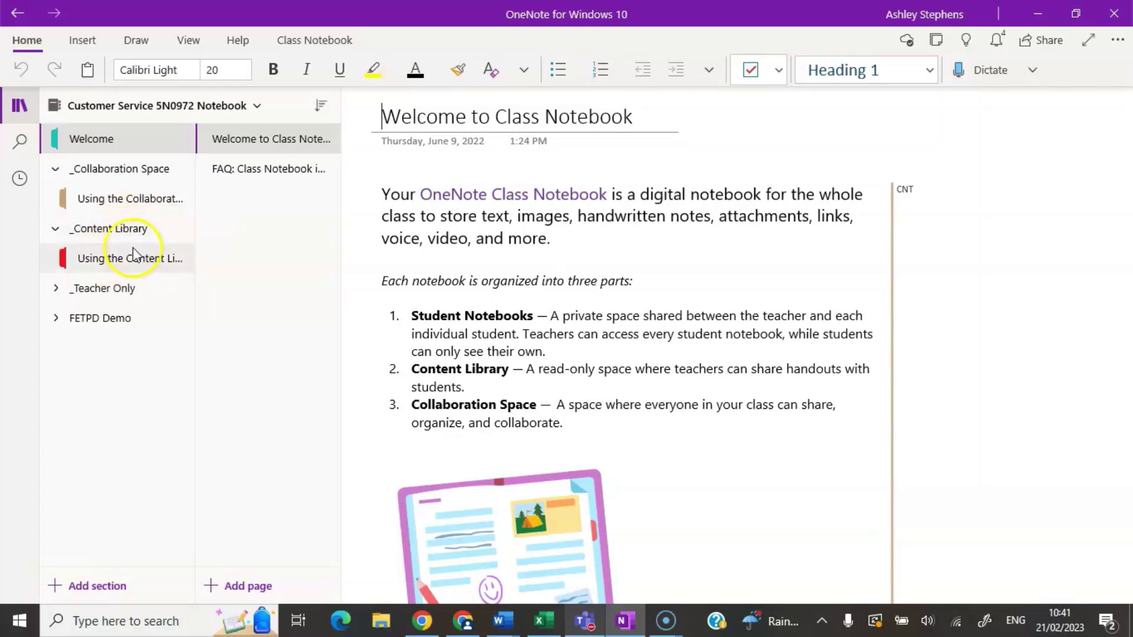
click(58, 286)
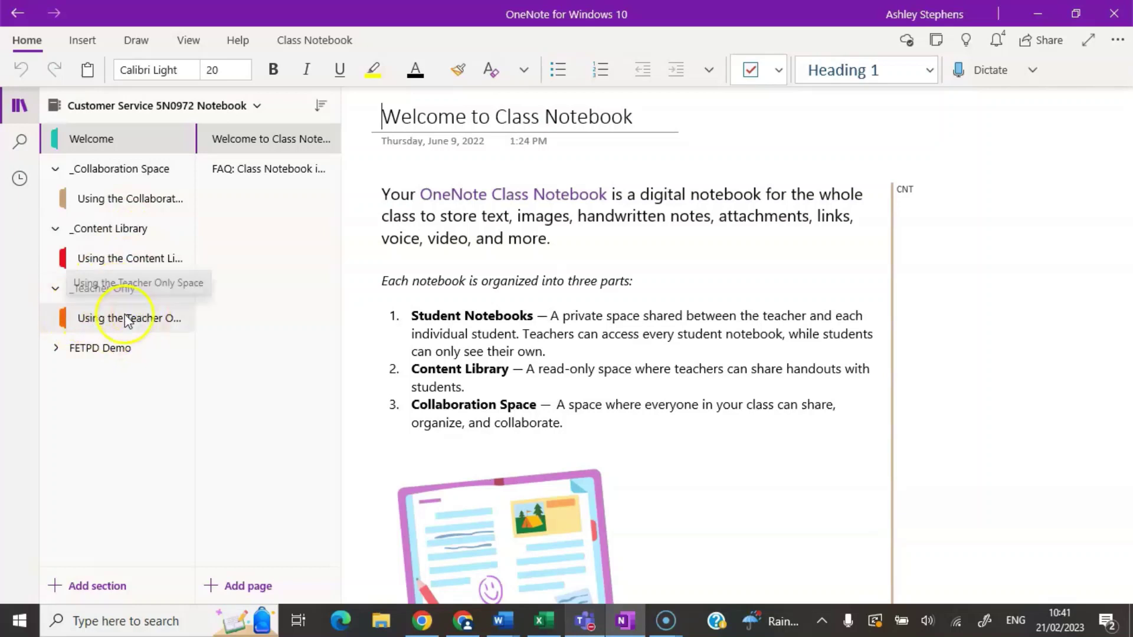
click(57, 348)
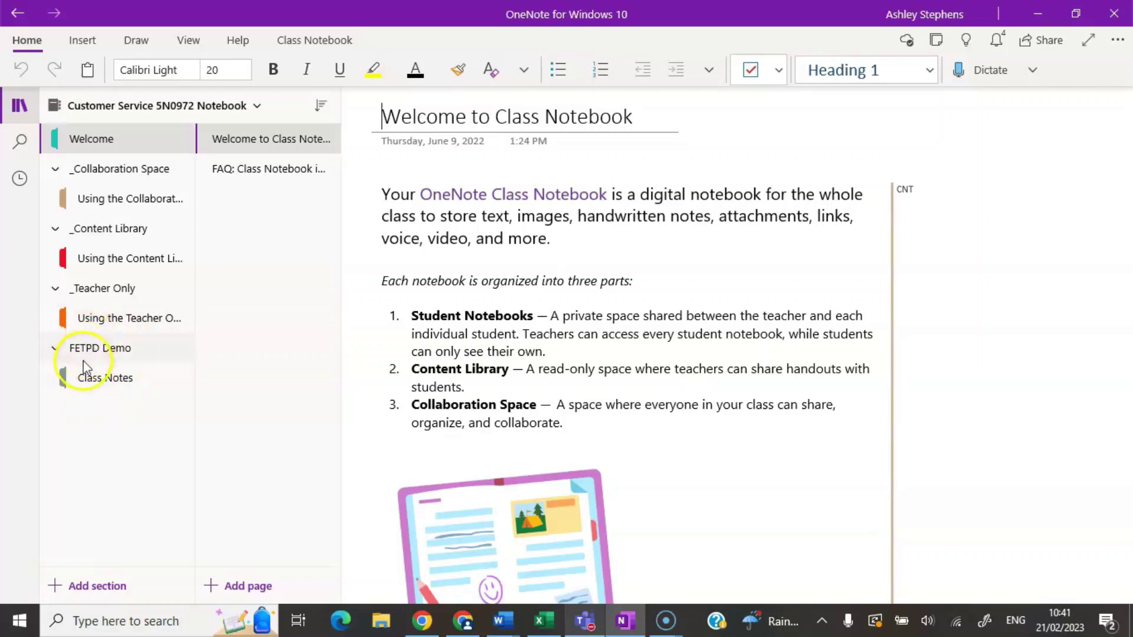
click(57, 170)
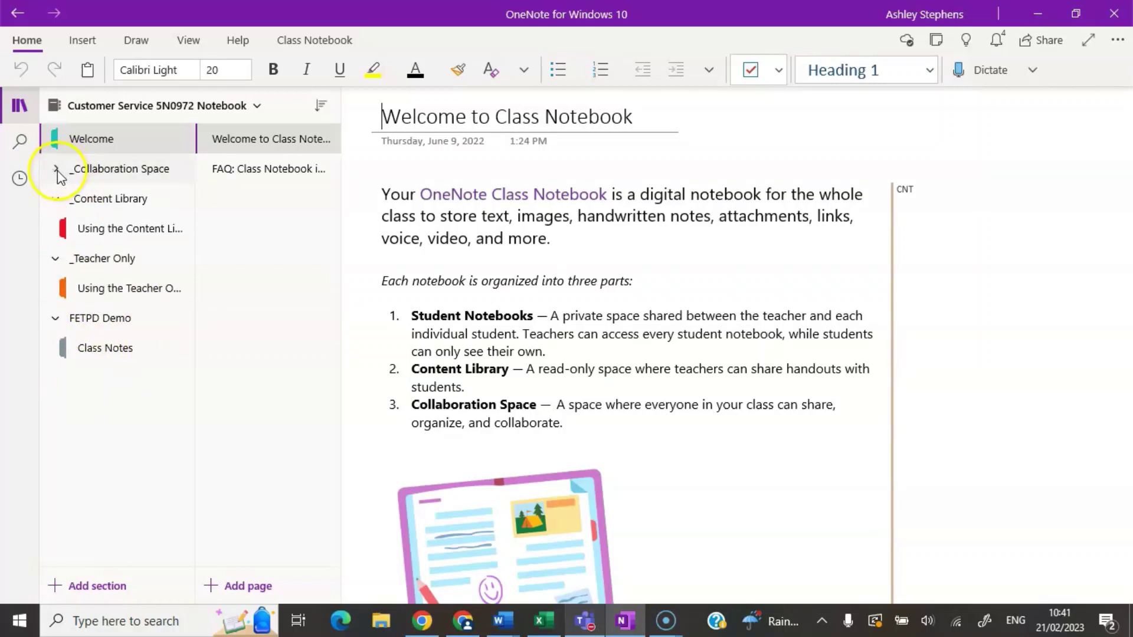
click(56, 199)
click(57, 228)
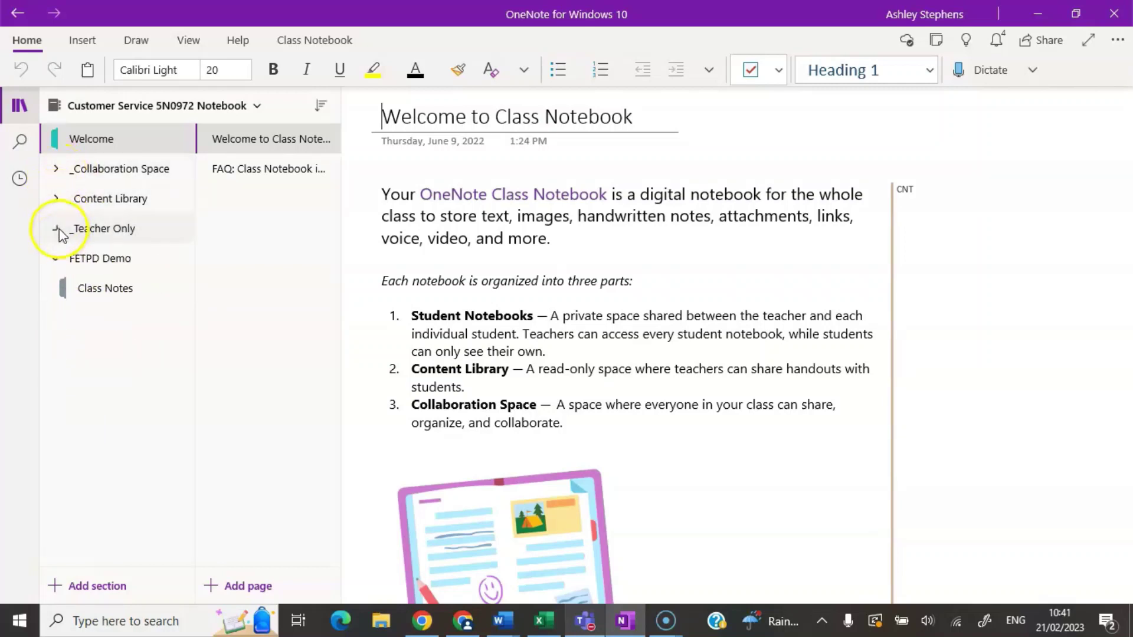
click(57, 258)
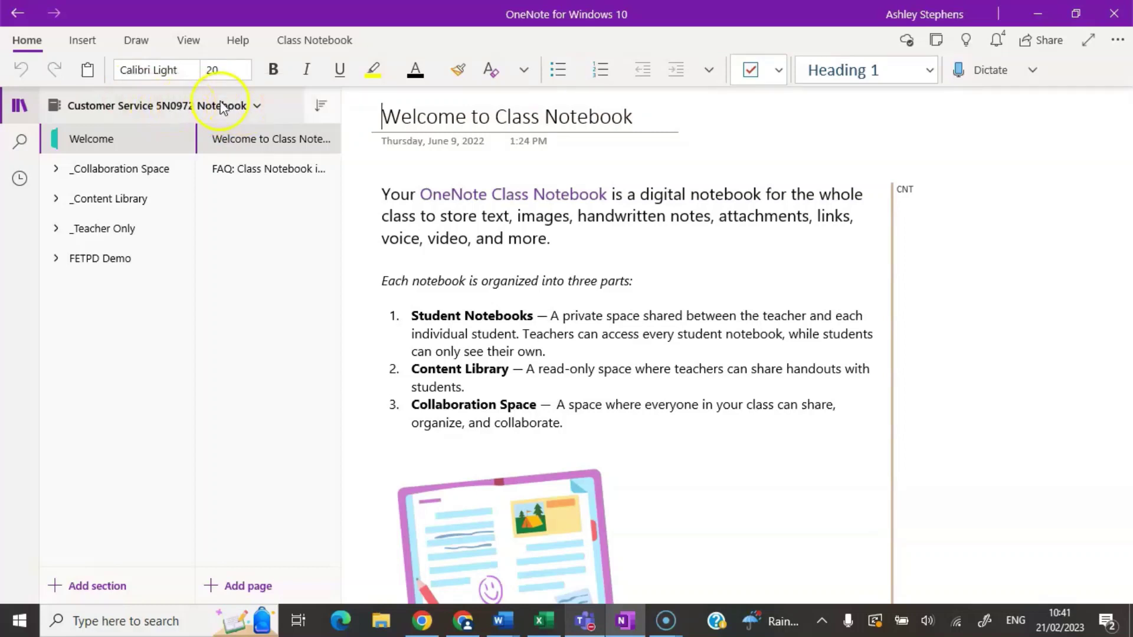
- Switch to the notebook "Customer Service 5N0972 FET AS23" and view the Authorship Submission Statement in the first learner's Portfolio section
click(257, 108)
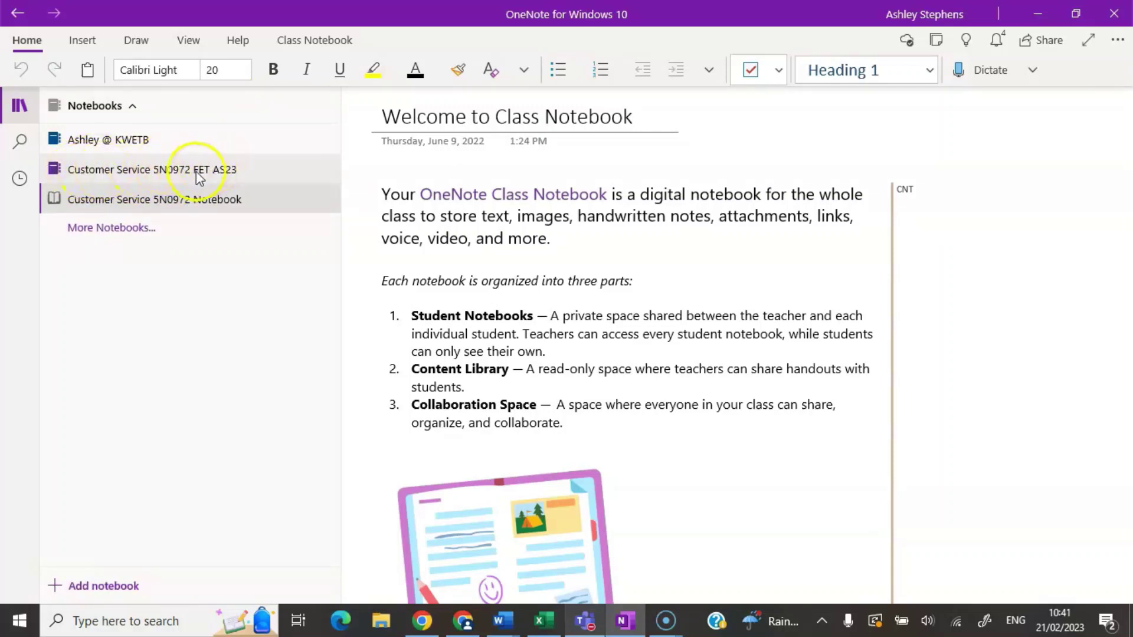
click(159, 174)
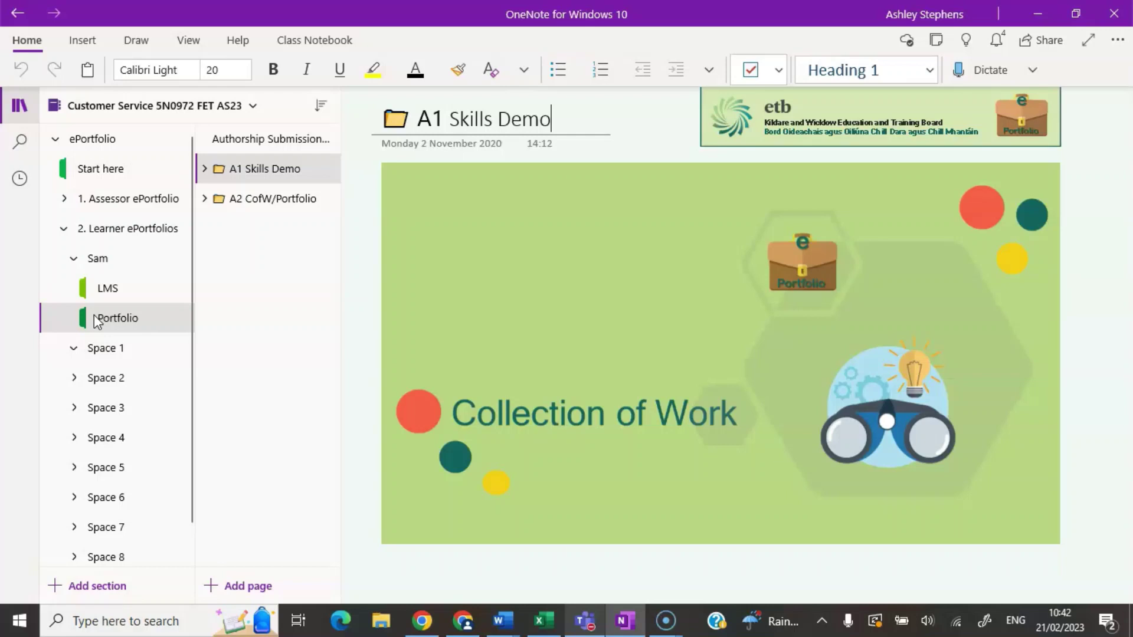
click(122, 326)
click(245, 144)
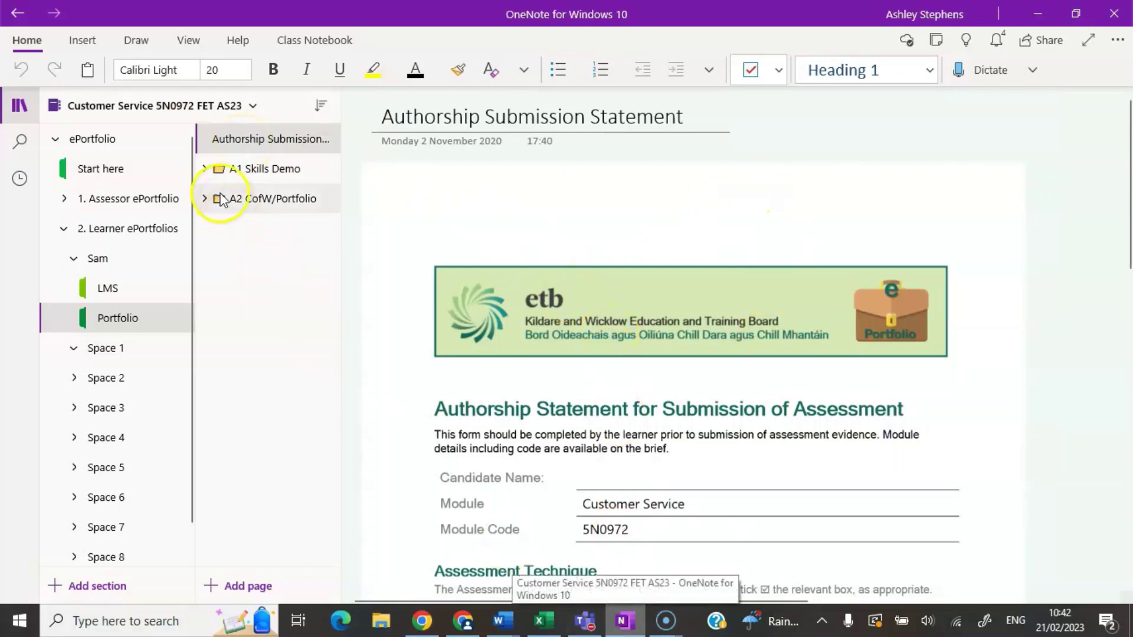
- Expand the A1 Skills Demo page group and view its Brief, Submission Checklist and Task 1 pages
click(203, 168)
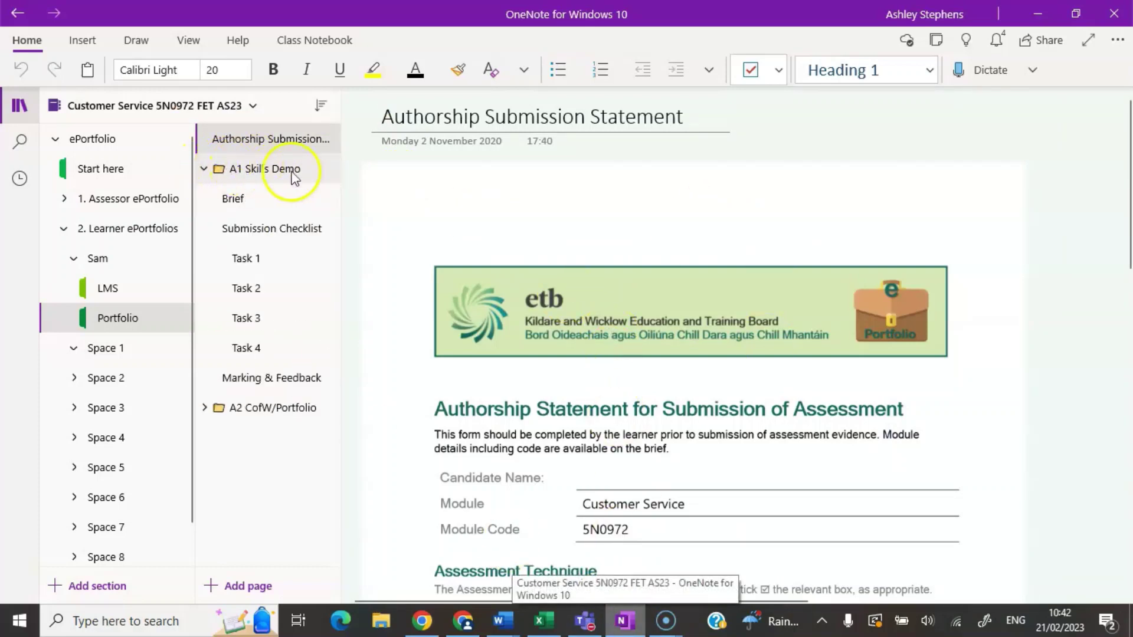
click(277, 199)
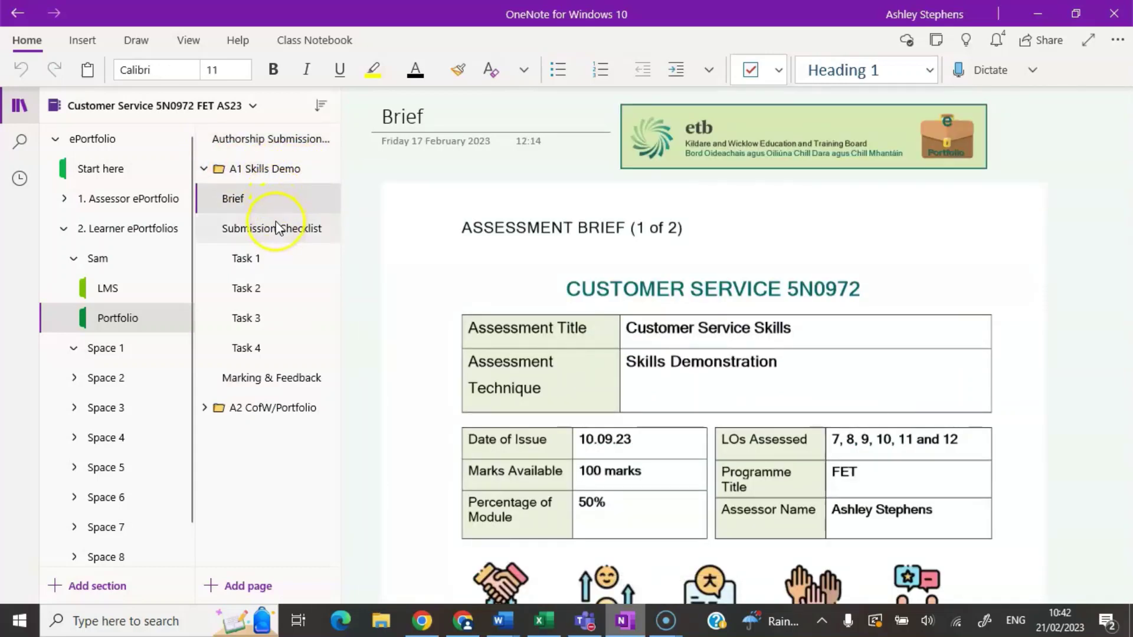
click(277, 228)
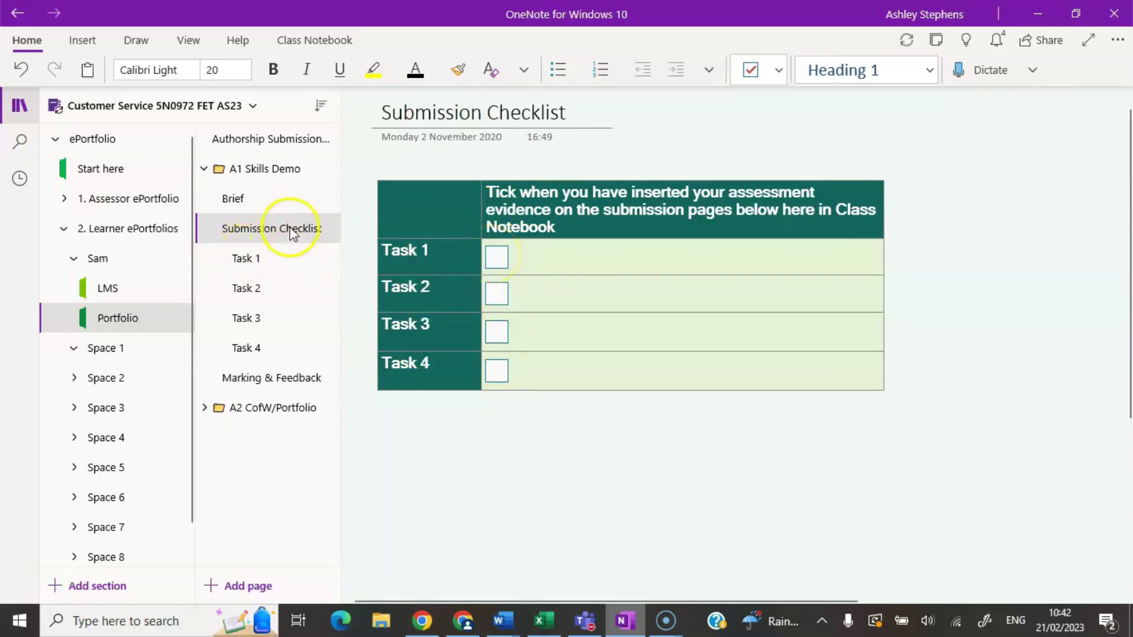
click(272, 261)
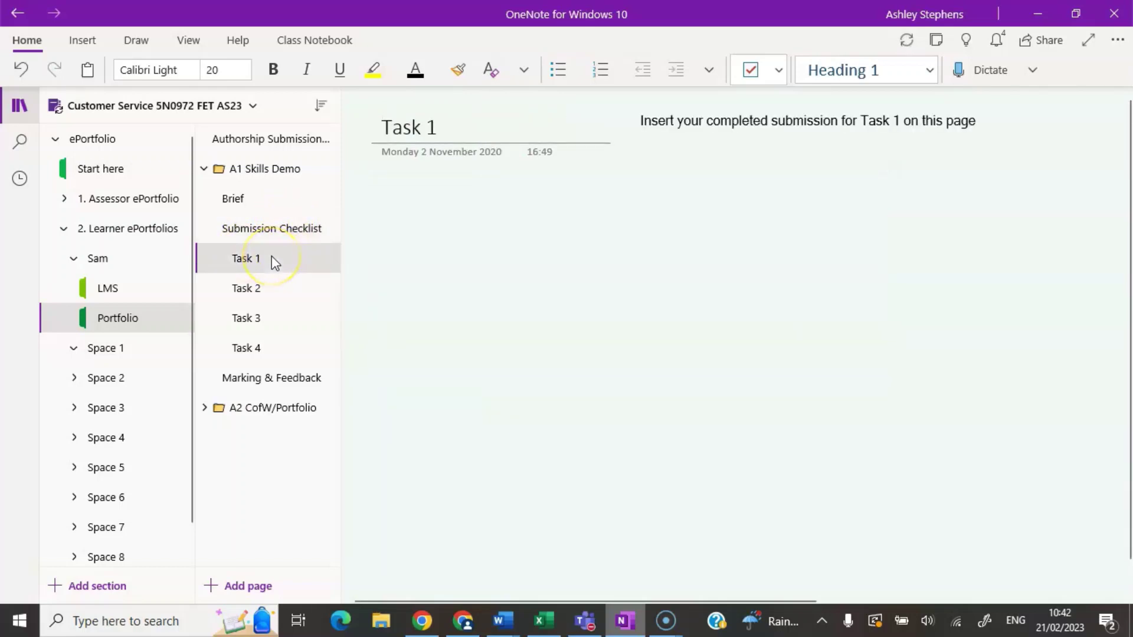
- View the Task 2, Task 3 and Task 4 pages, revisiting Task 1, and collapse the A1 Skills Demo group
click(265, 293)
click(267, 322)
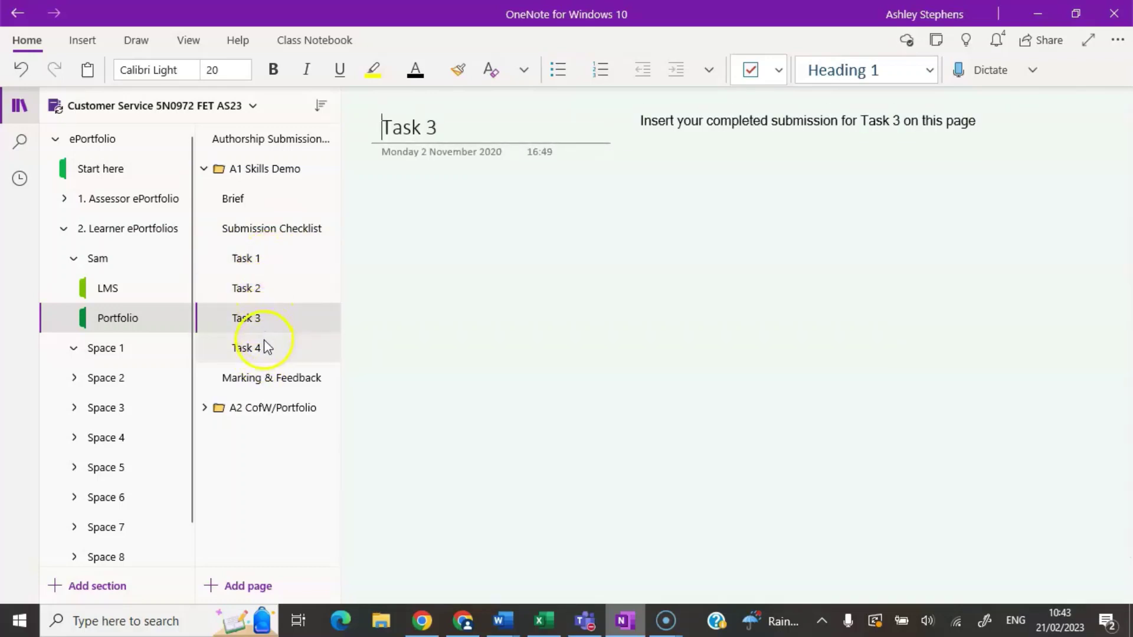
click(265, 341)
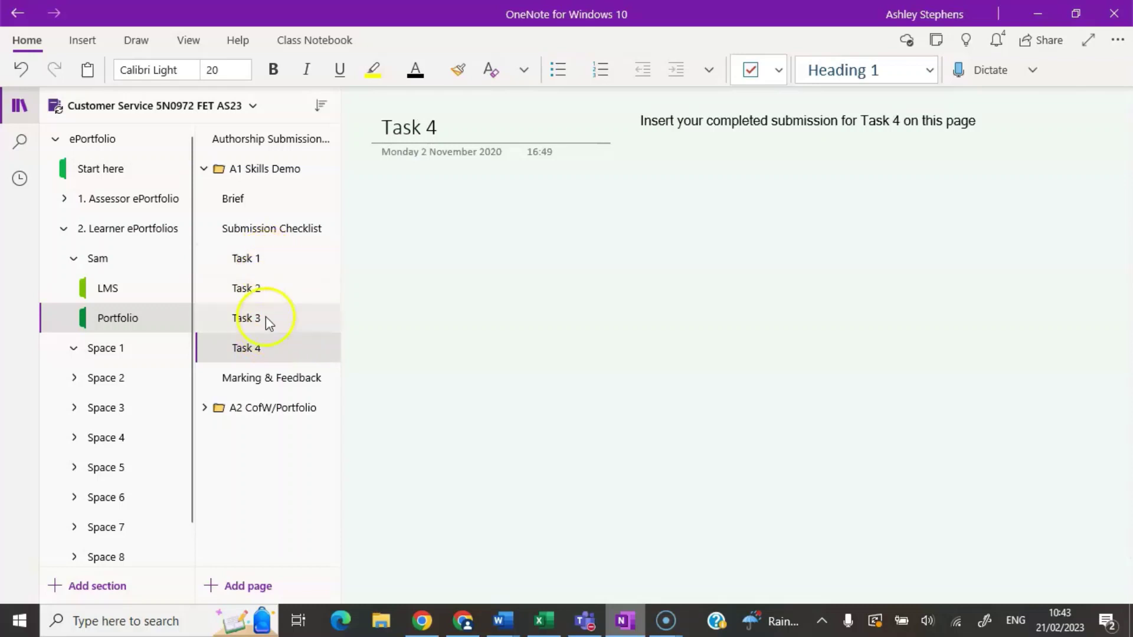
click(272, 258)
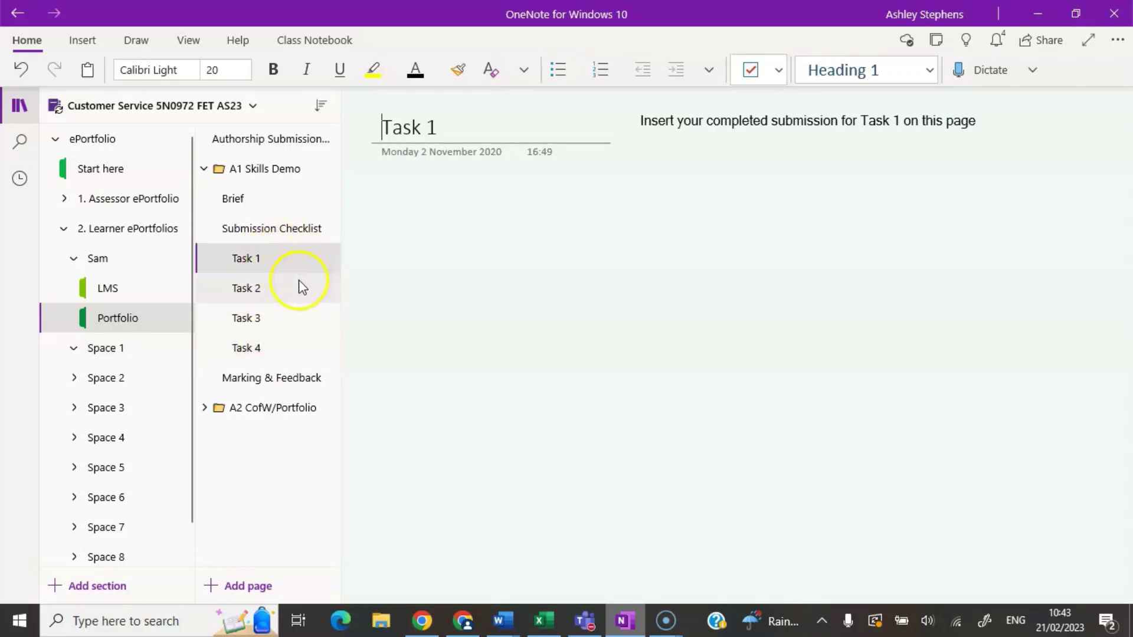
click(298, 285)
click(286, 322)
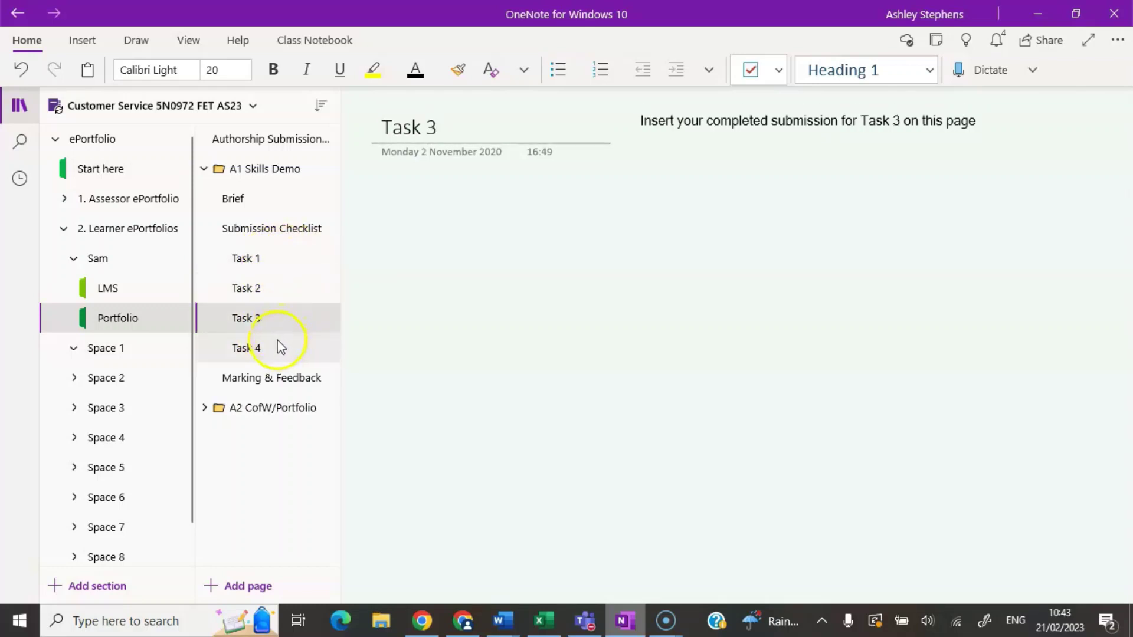
click(278, 347)
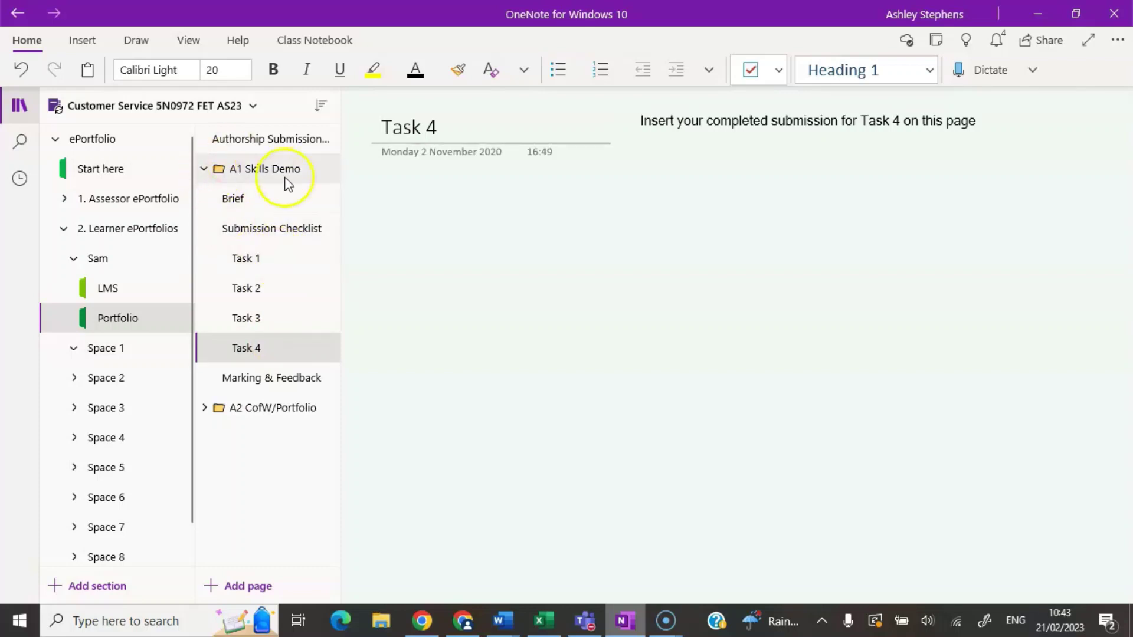
click(203, 168)
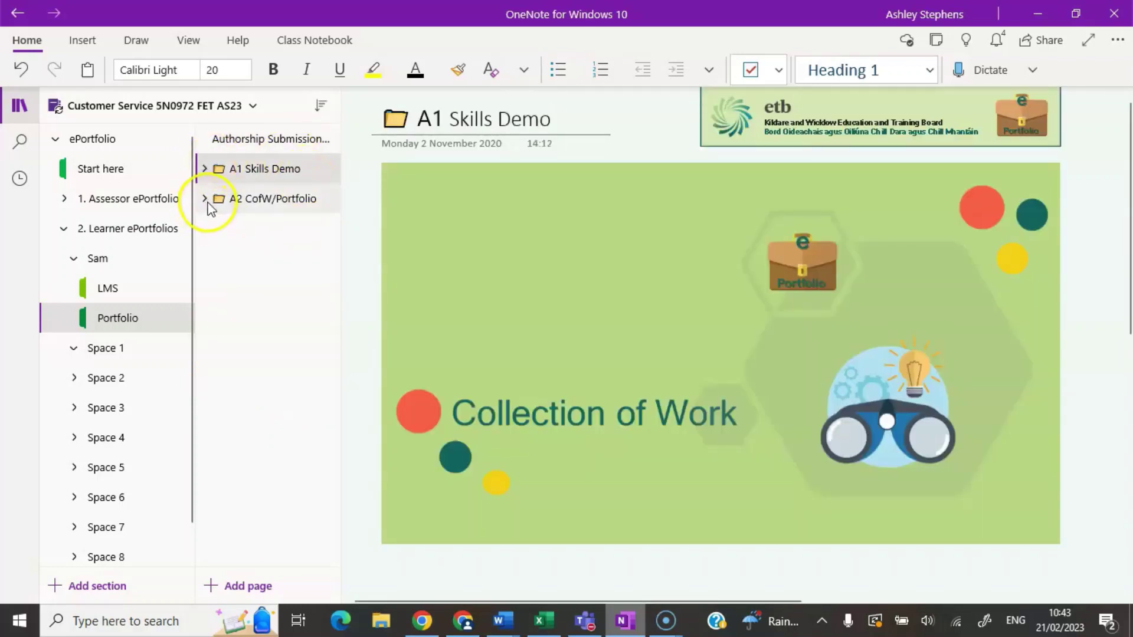
- View the Submission and Feedback pages in the A2 CofW/Portfolio group, collapse it and return to the Authorship Submission Statement
click(205, 199)
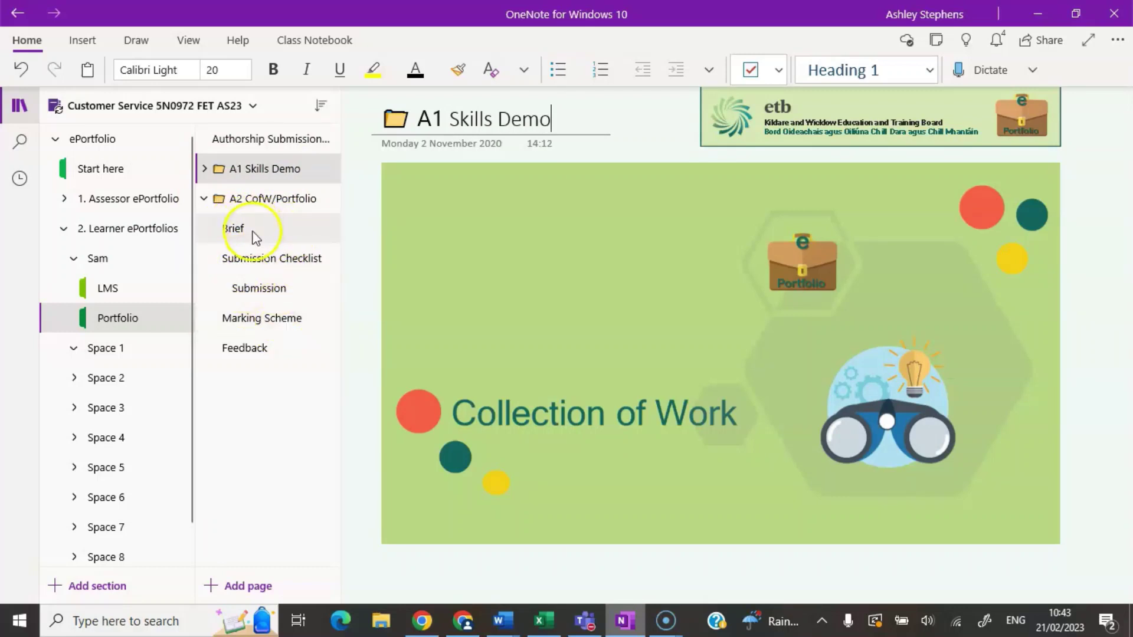
click(246, 291)
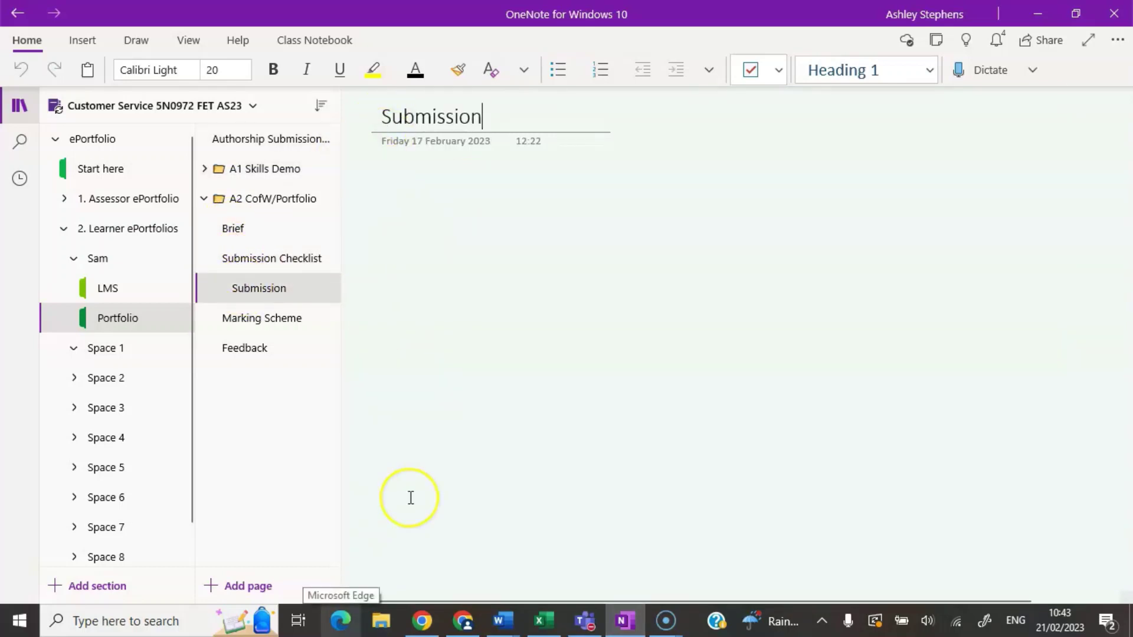
click(268, 349)
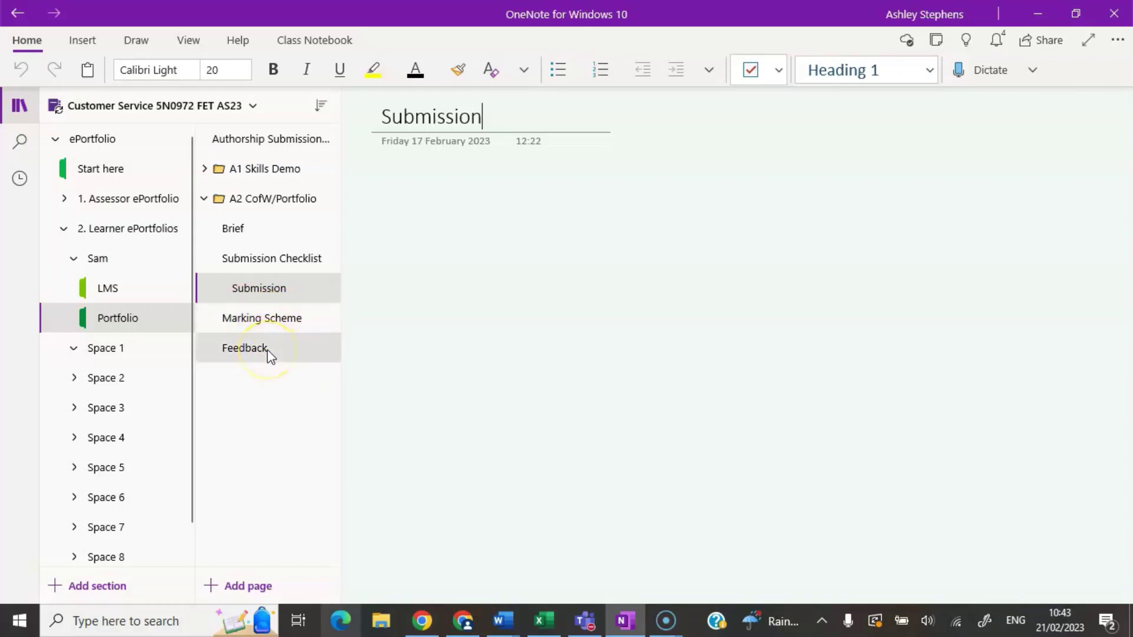
click(387, 219)
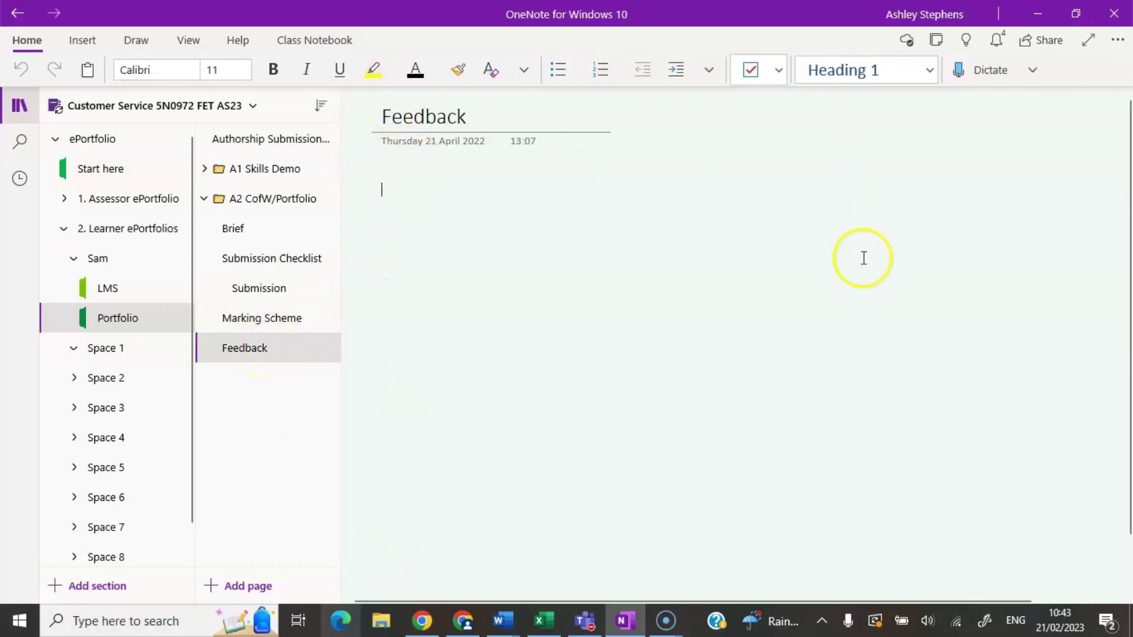
click(204, 199)
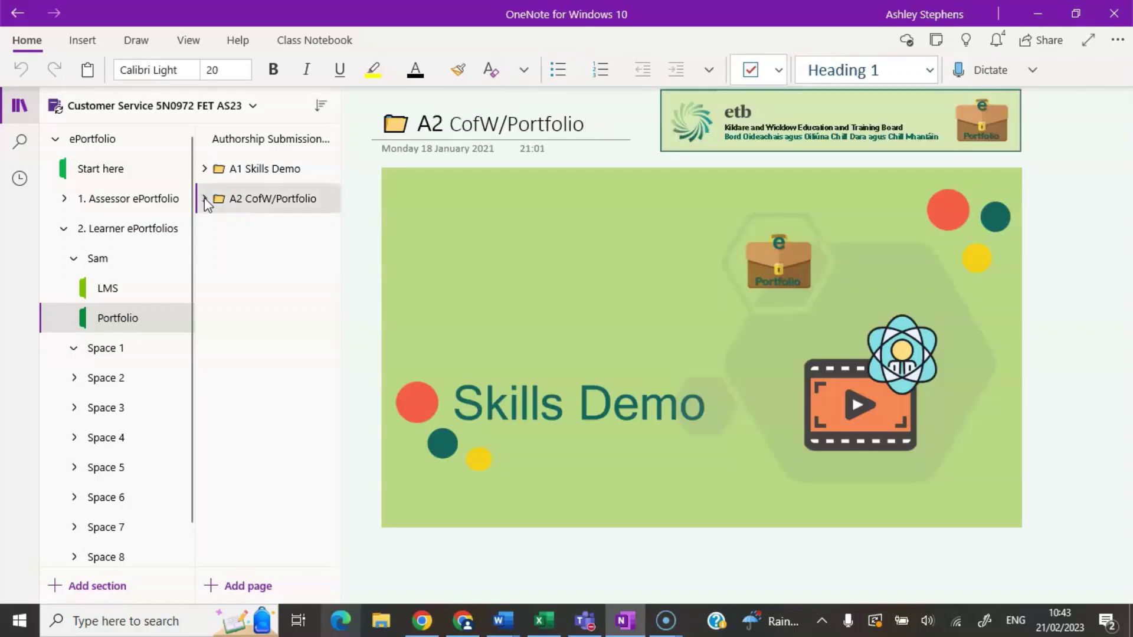
click(262, 144)
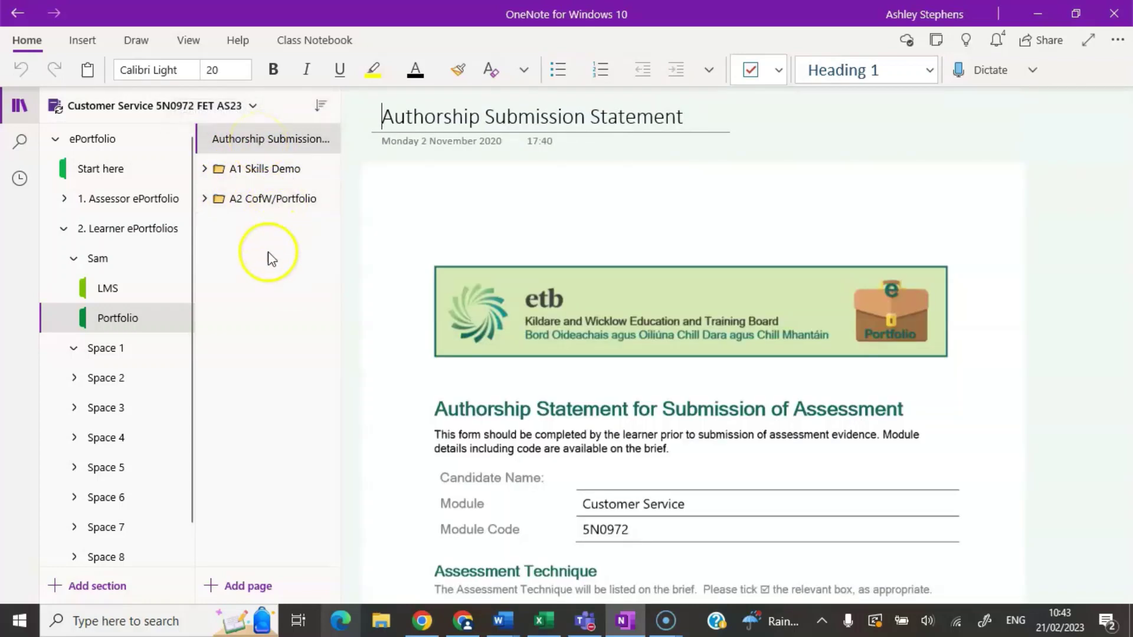
- Copy the learner's Portfolio section into the _Teacher Only group of "Customer Service 5N0972 Notebook"
click(155, 321)
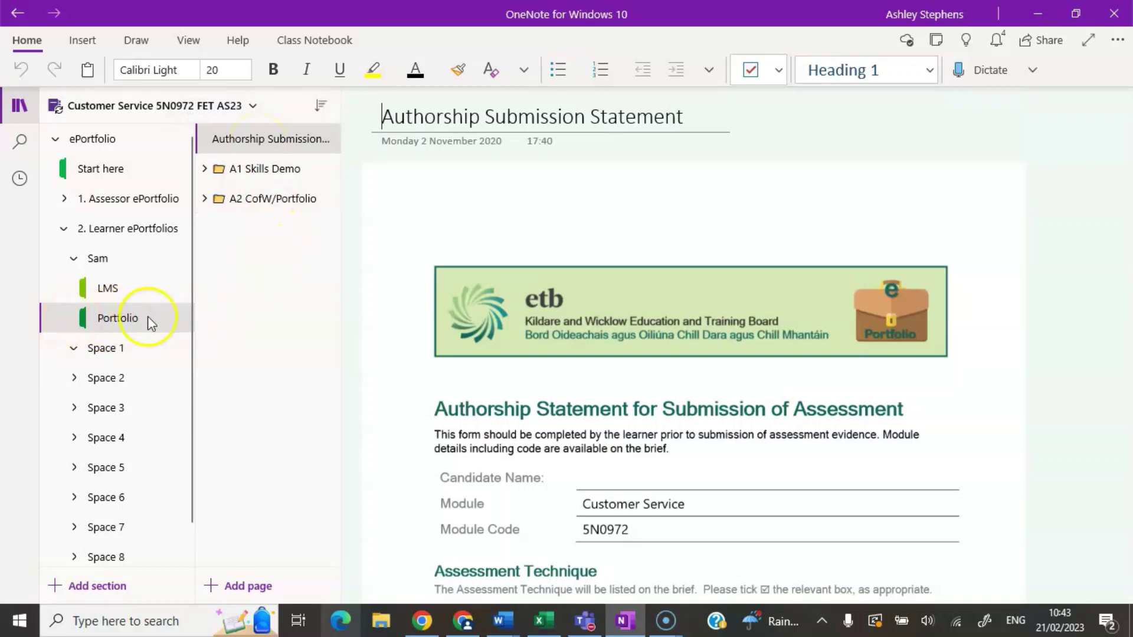
right_click(101, 327)
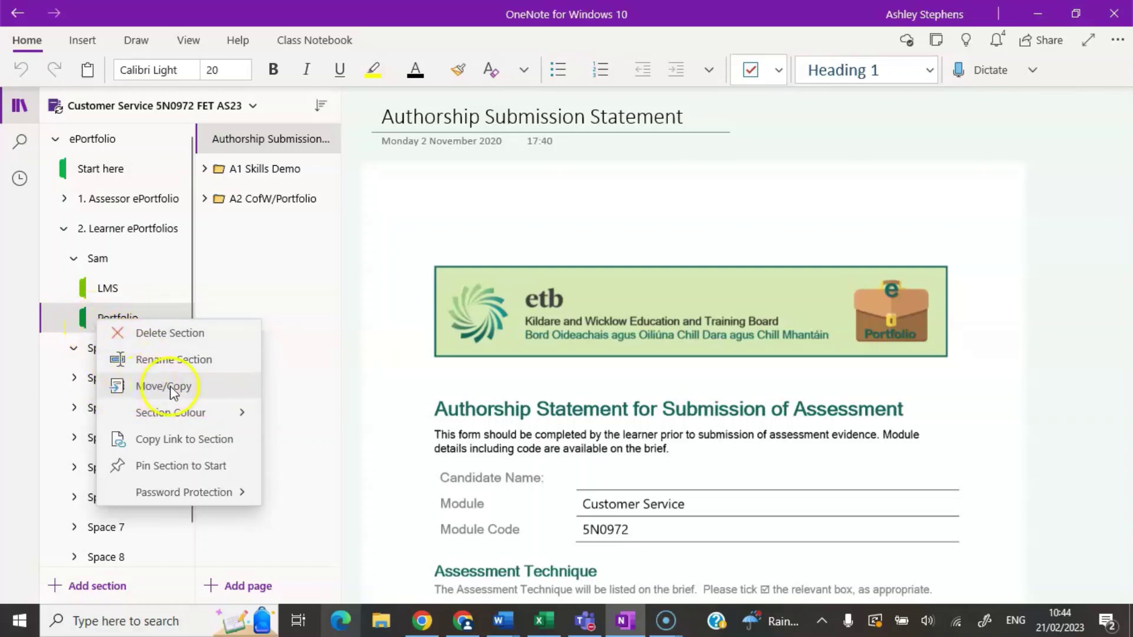
click(203, 389)
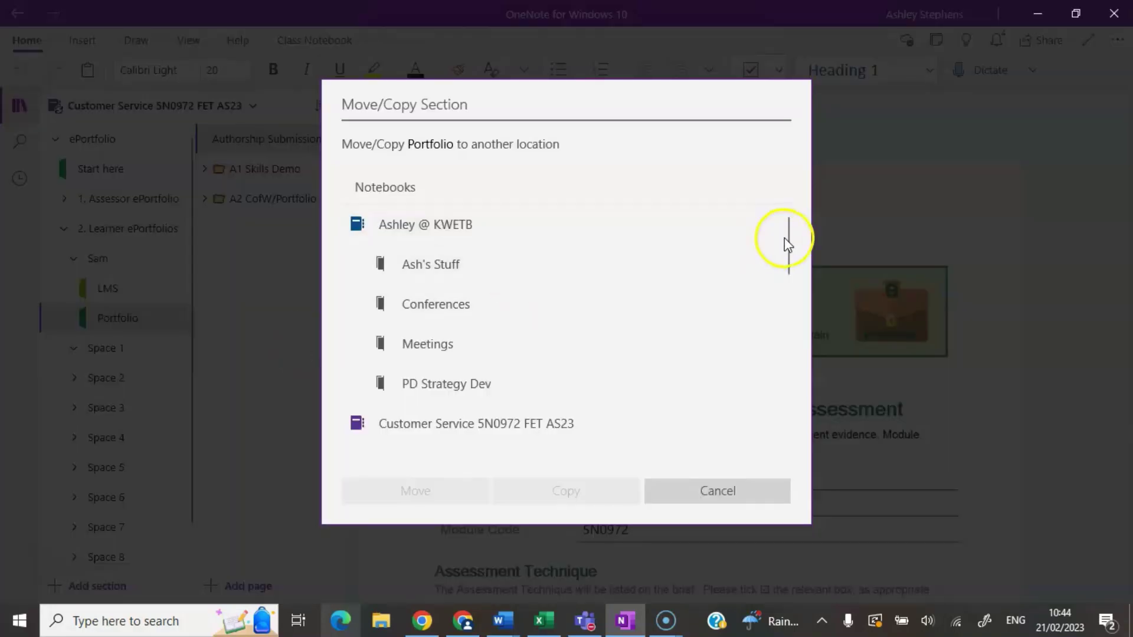
drag(784, 240, 782, 413)
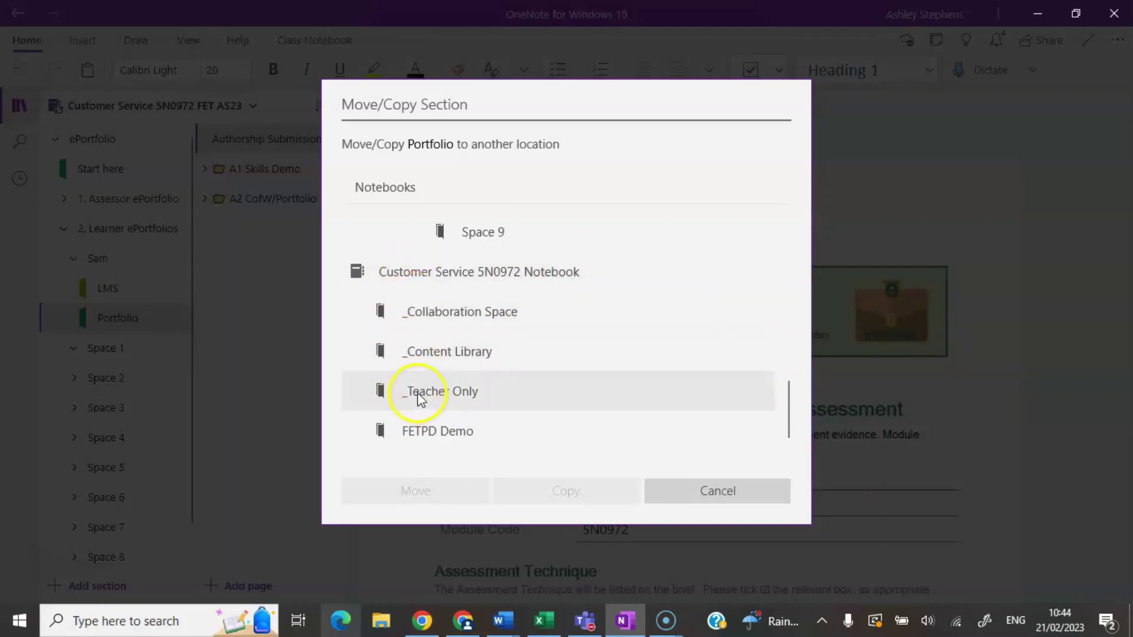
click(476, 391)
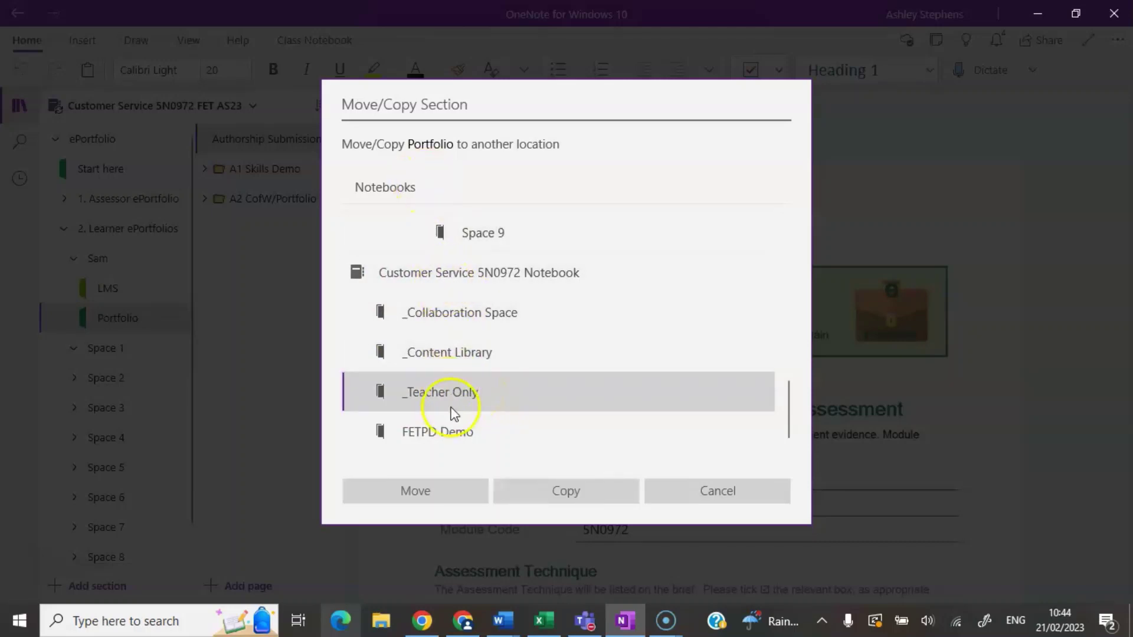
click(567, 504)
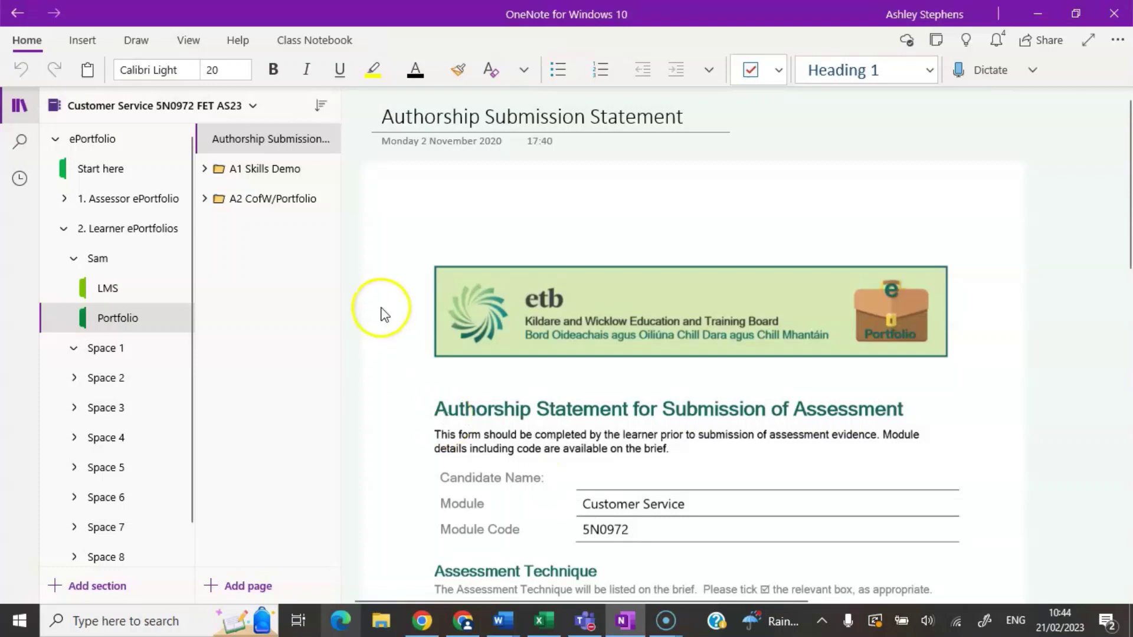
- Switch to "Customer Service 5N0972 Notebook" and open the copied Portfolio section in the _Teacher Only group
click(253, 105)
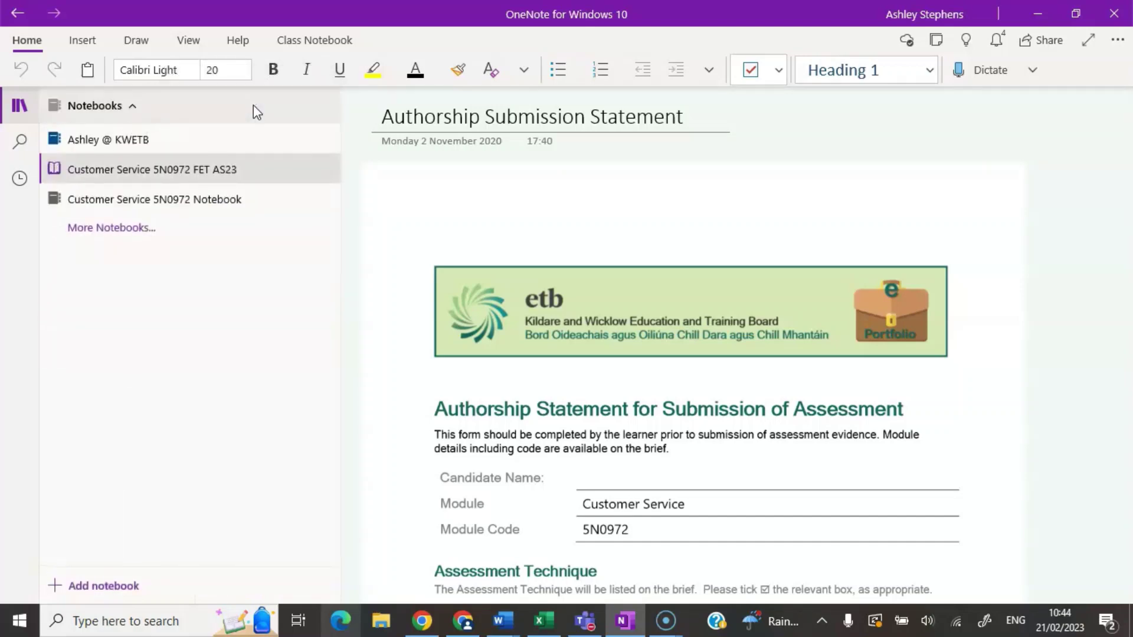
click(238, 199)
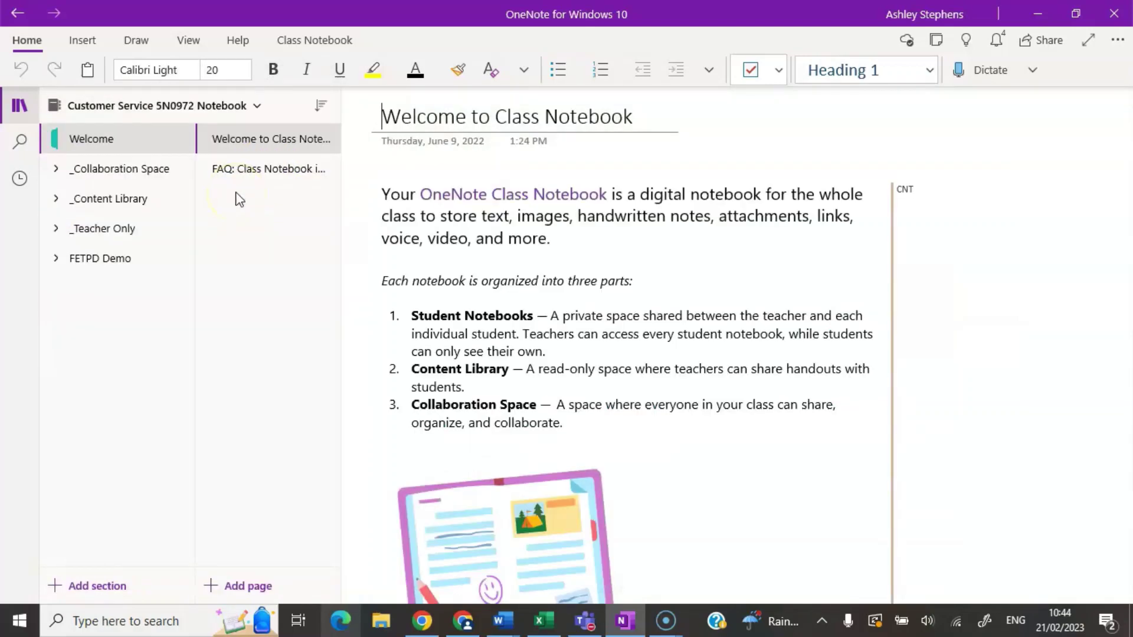
click(57, 228)
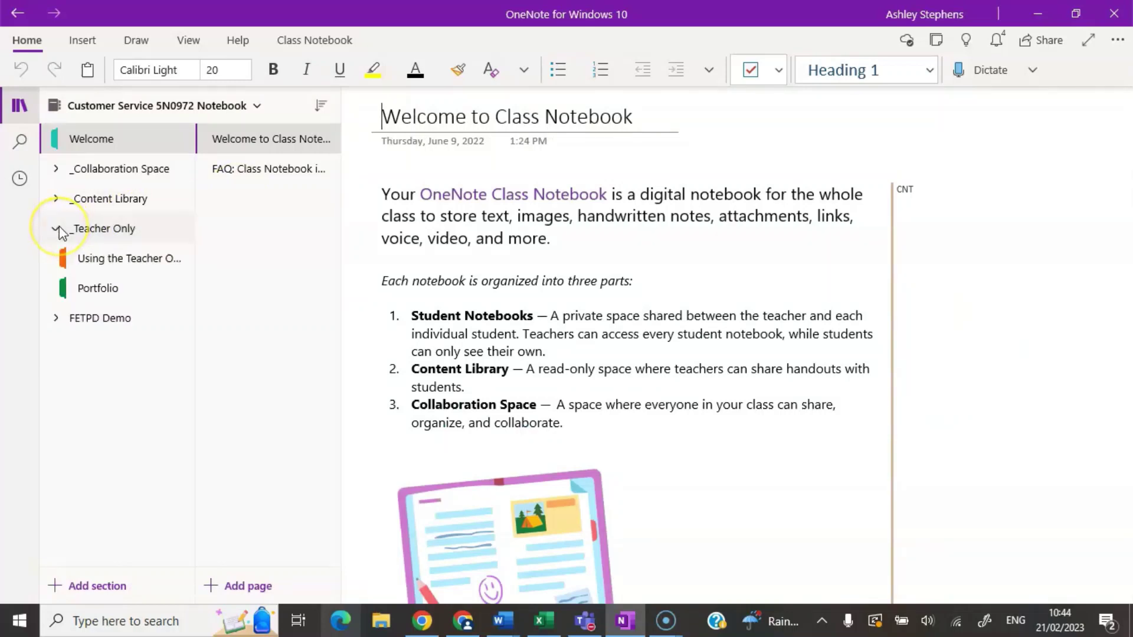
click(121, 285)
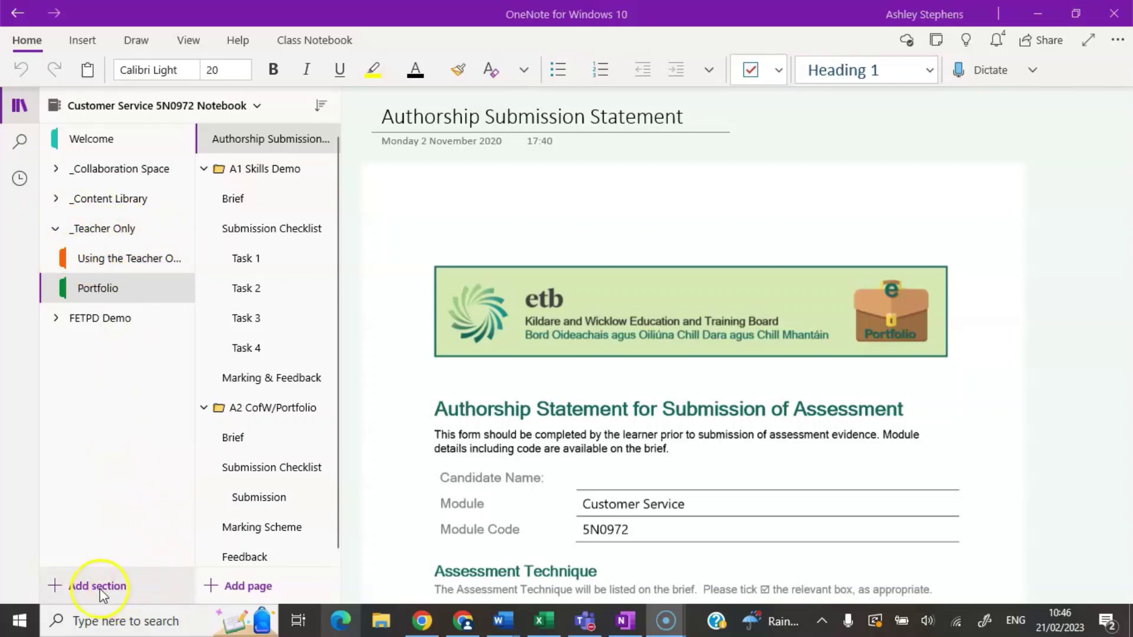
- Add a section named "Assessment Portfolio" to the _Teacher Only group
click(124, 587)
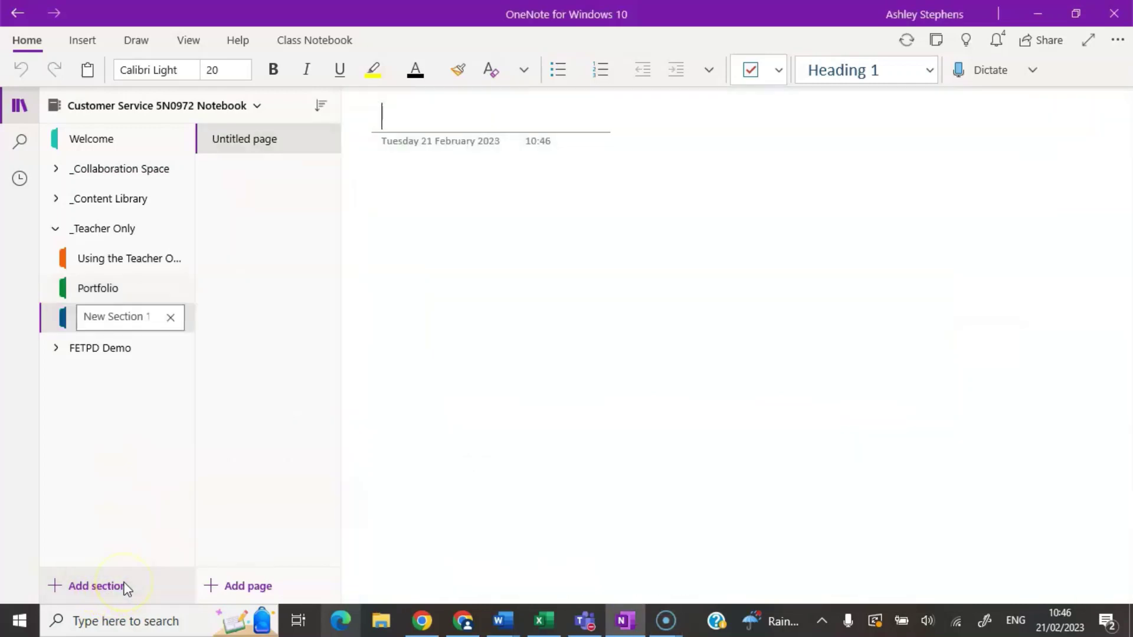
text(Asse)
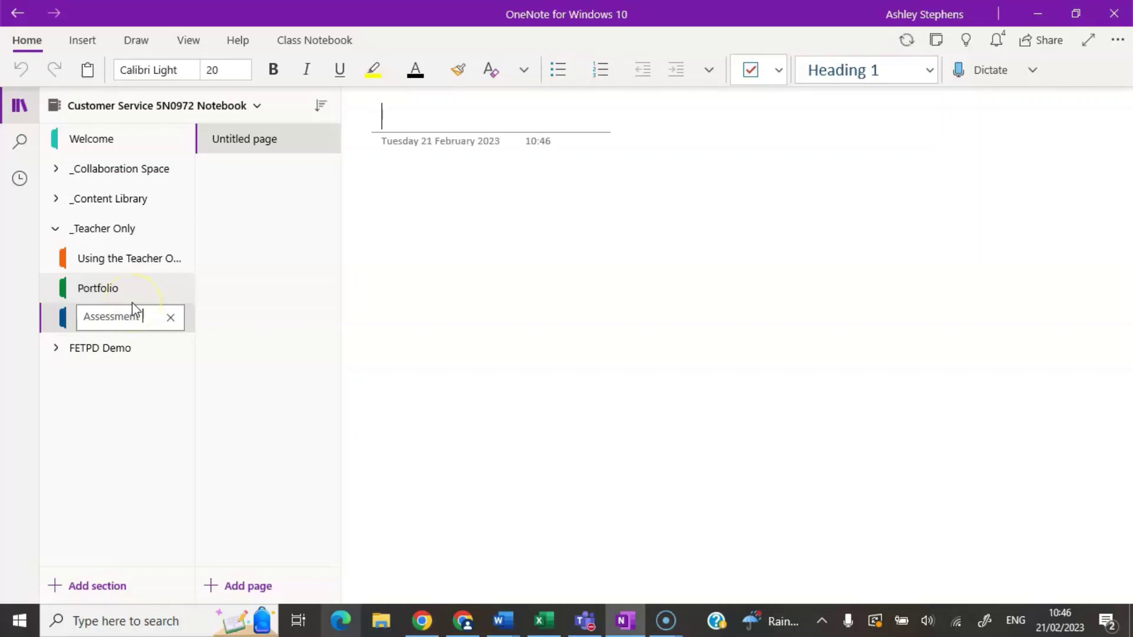
text(ssment Portfolio)
click(236, 314)
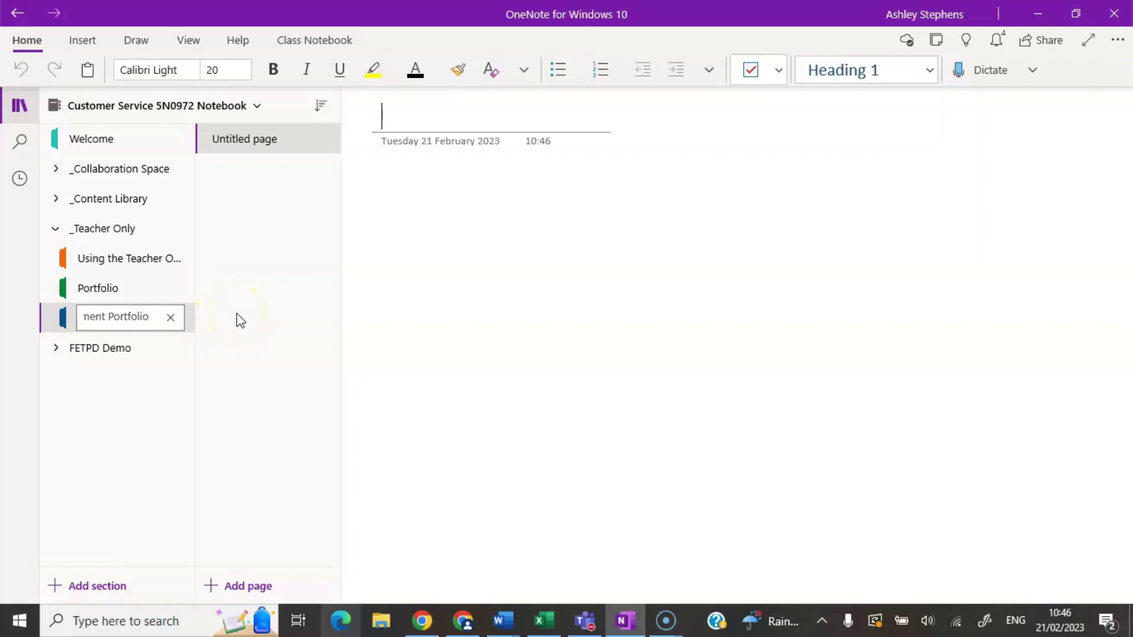
click(131, 319)
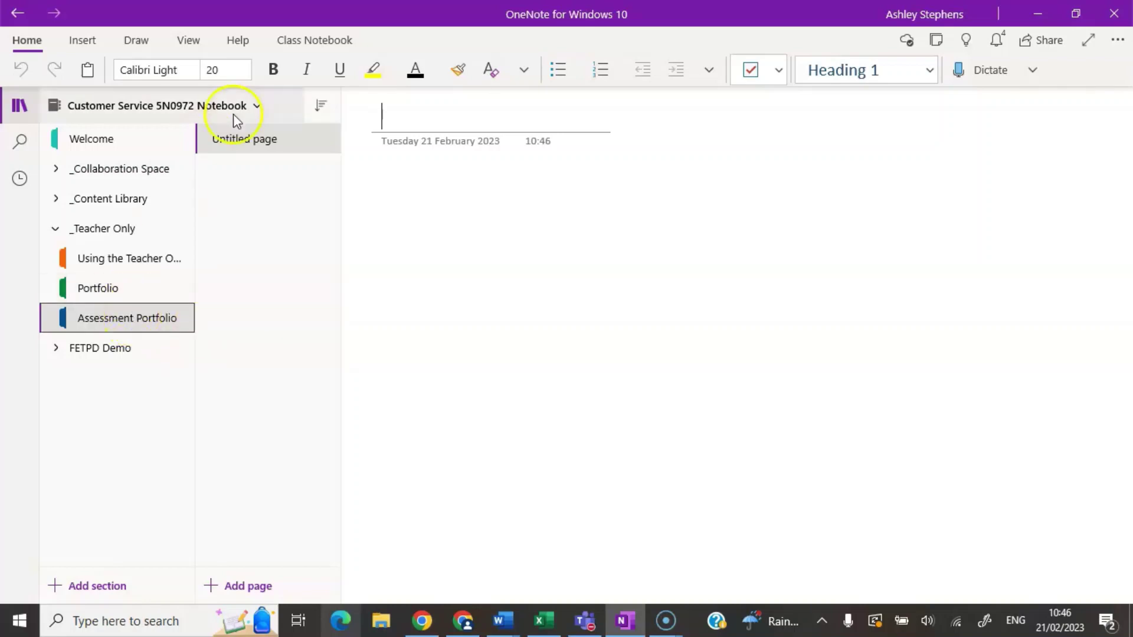
- Title the first page of the Assessment Portfolio section "Authorship Statement"
click(389, 114)
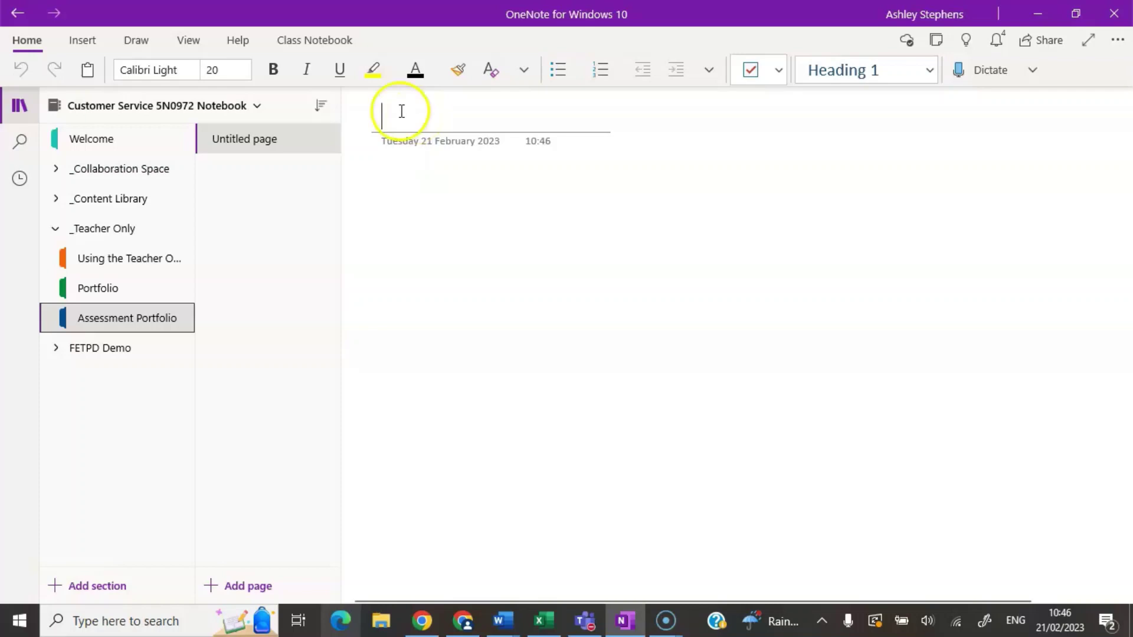
text(Authorship)
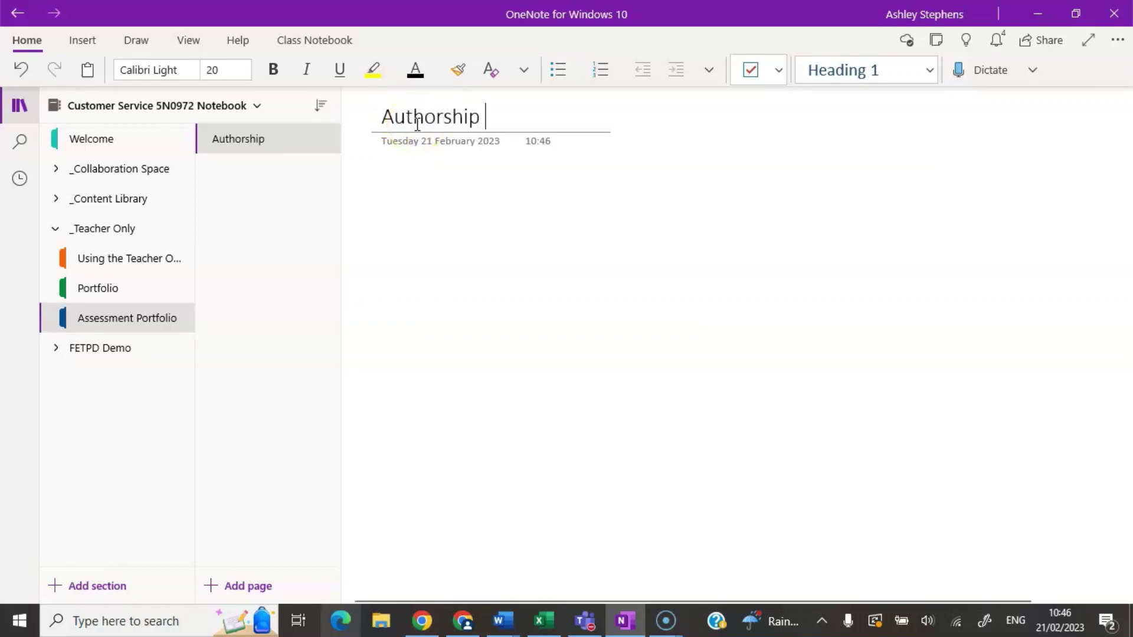
text( statement)
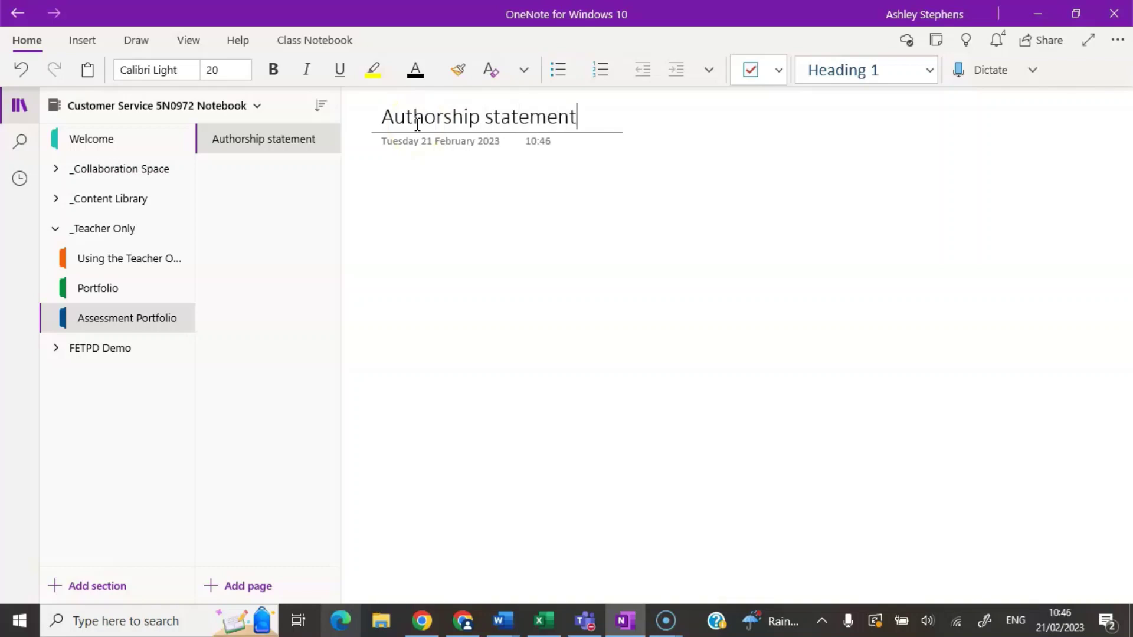
key(BackSpace)
key(BackSpace)
key(BackSpace)
key(BackSpace)
key(BackSpace)
key(BackSpace)
key(BackSpace)
key(BackSpace)
text(s)
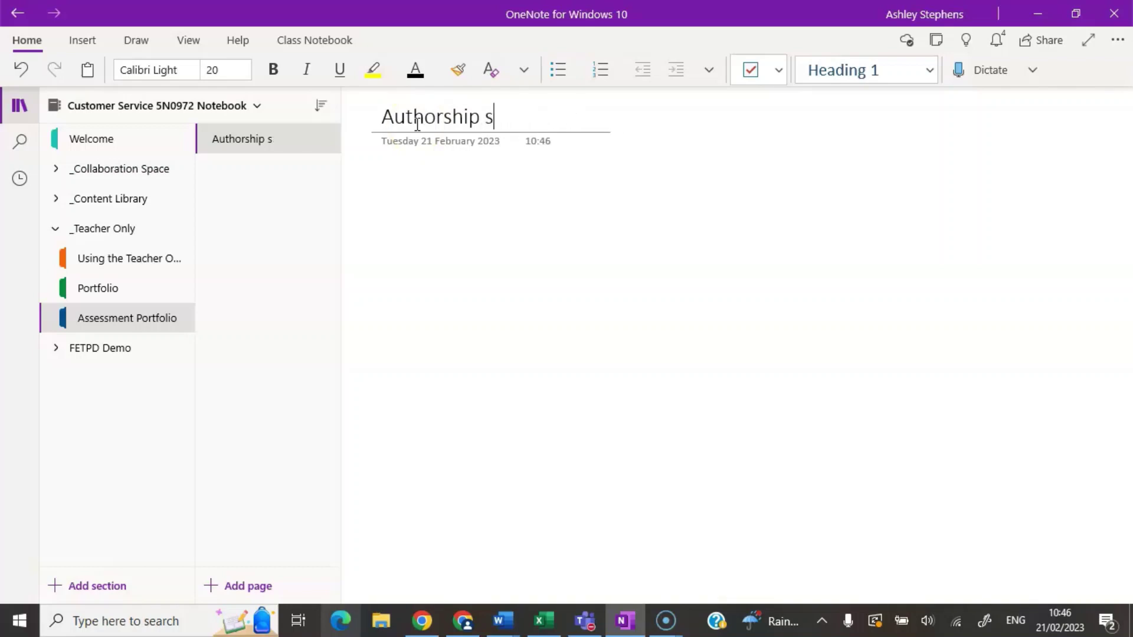
text(tatement)
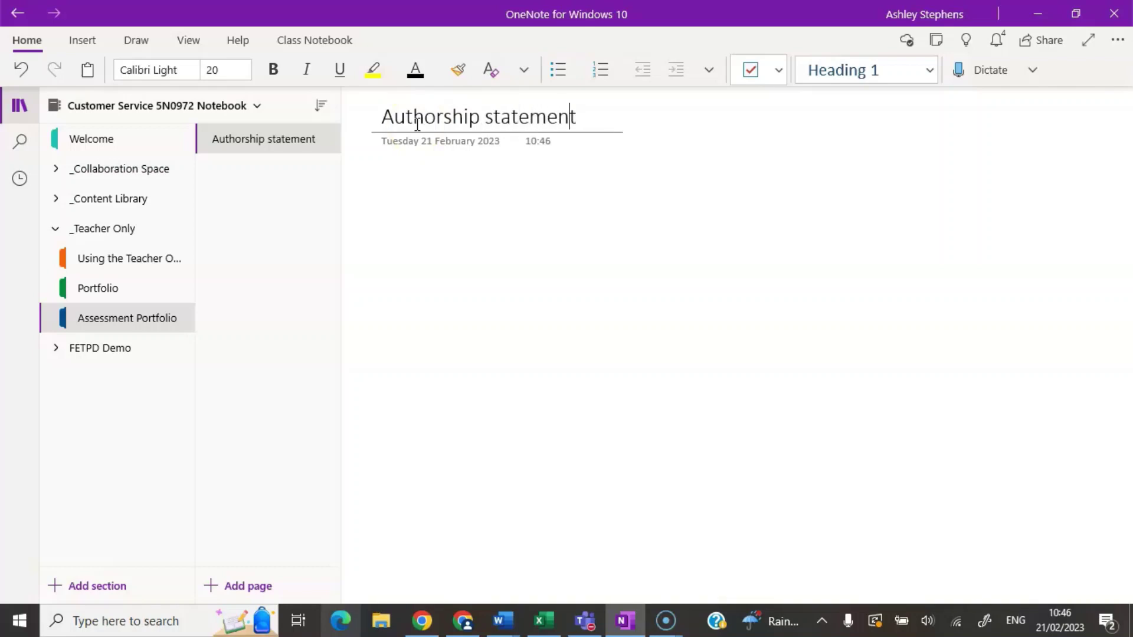
key(BackSpace)
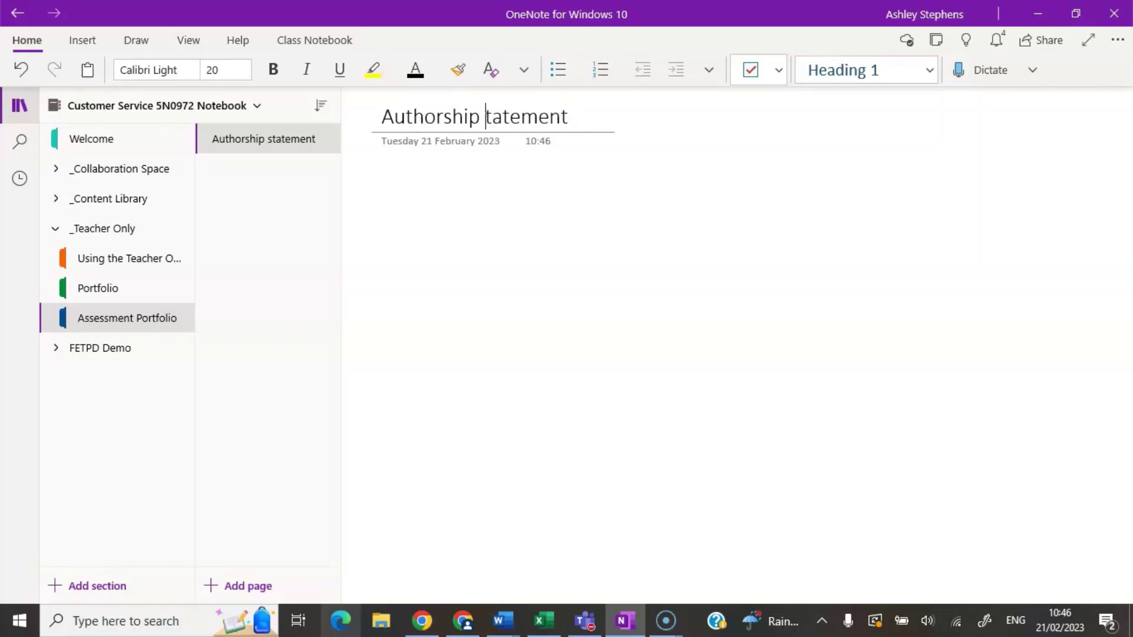
text(S)
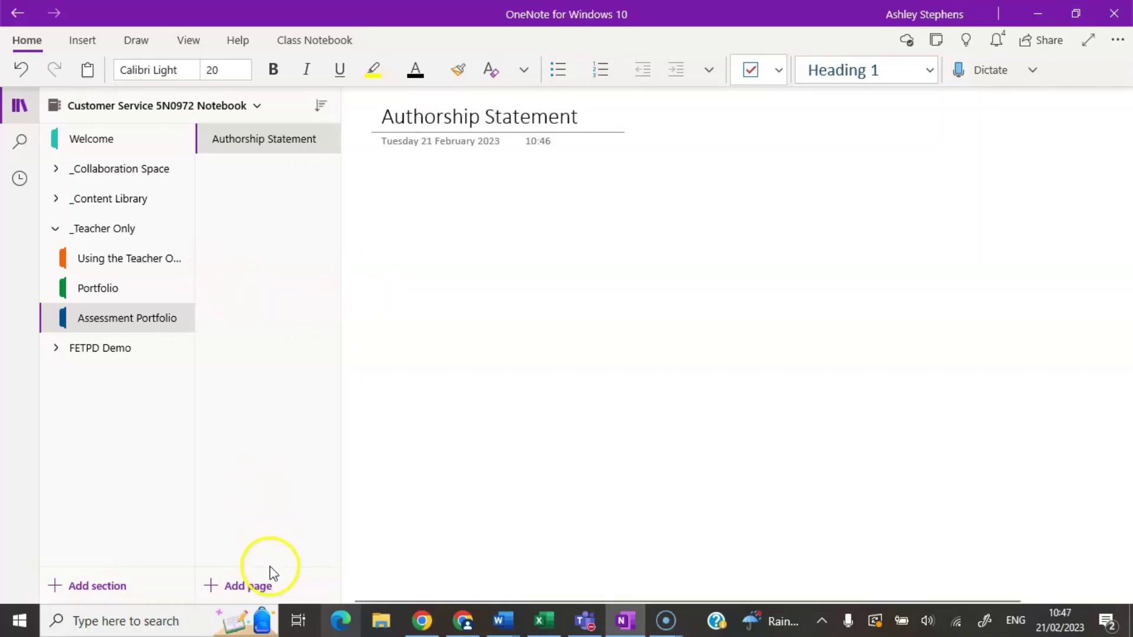
- Add two pages titled "CofW" and "Brief" below the Authorship Statement page in the Assessment Portfolio section
click(248, 586)
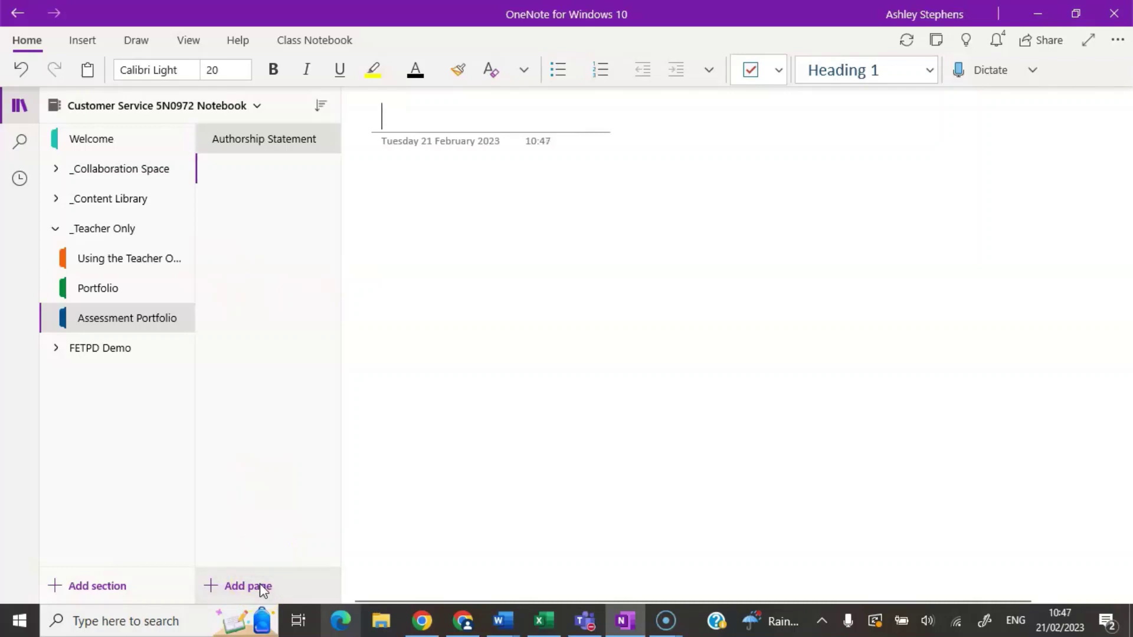
click(387, 117)
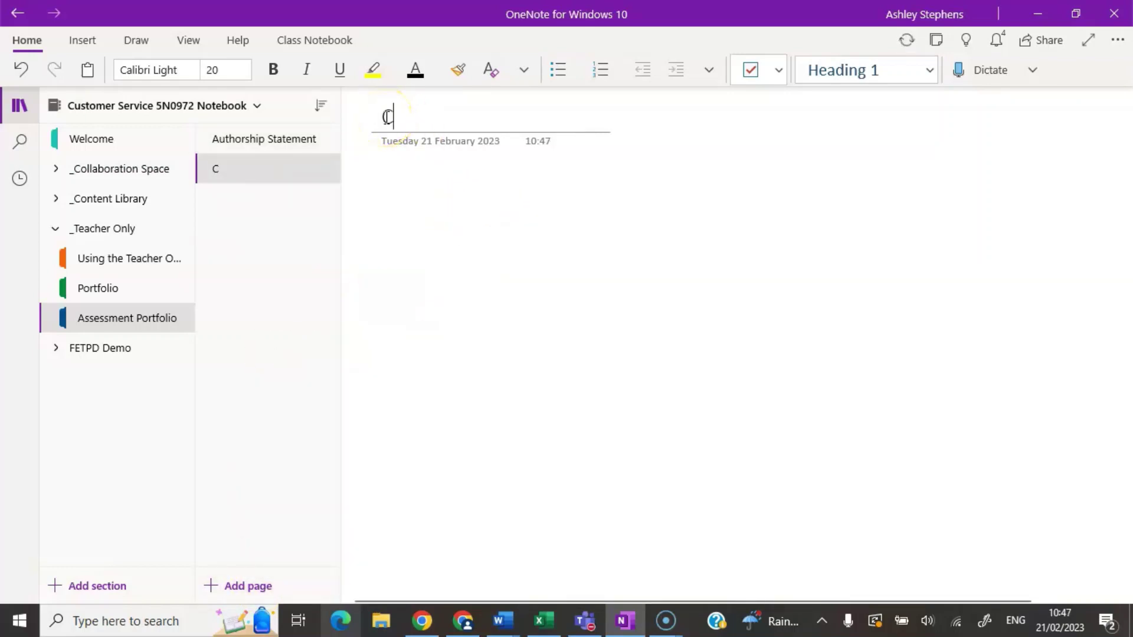
text(CofW)
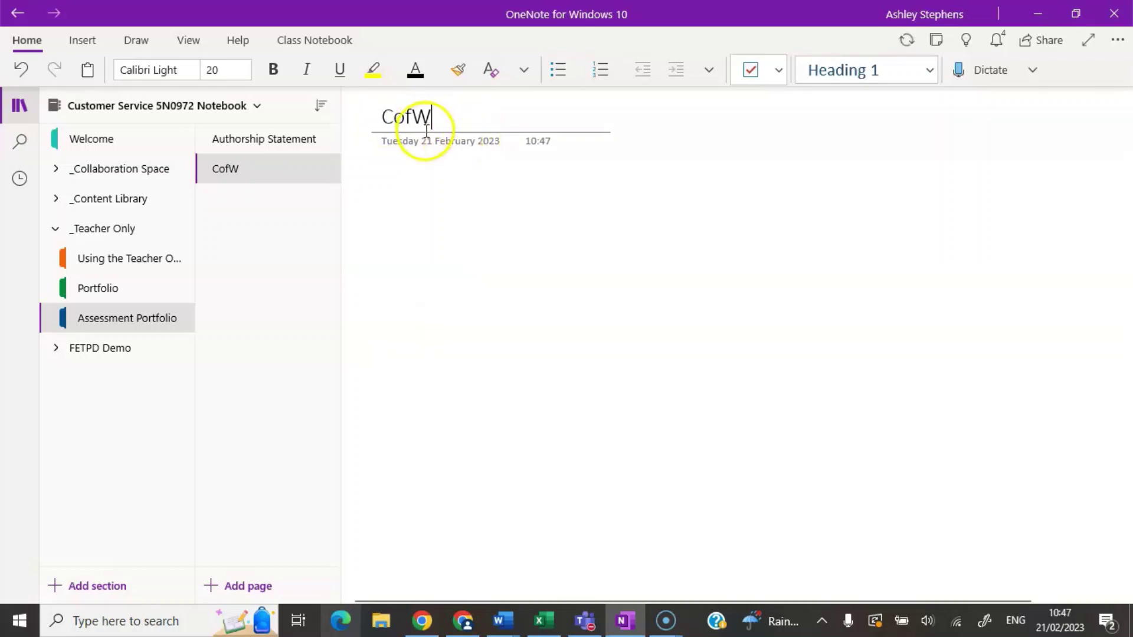
click(260, 589)
text(Brief)
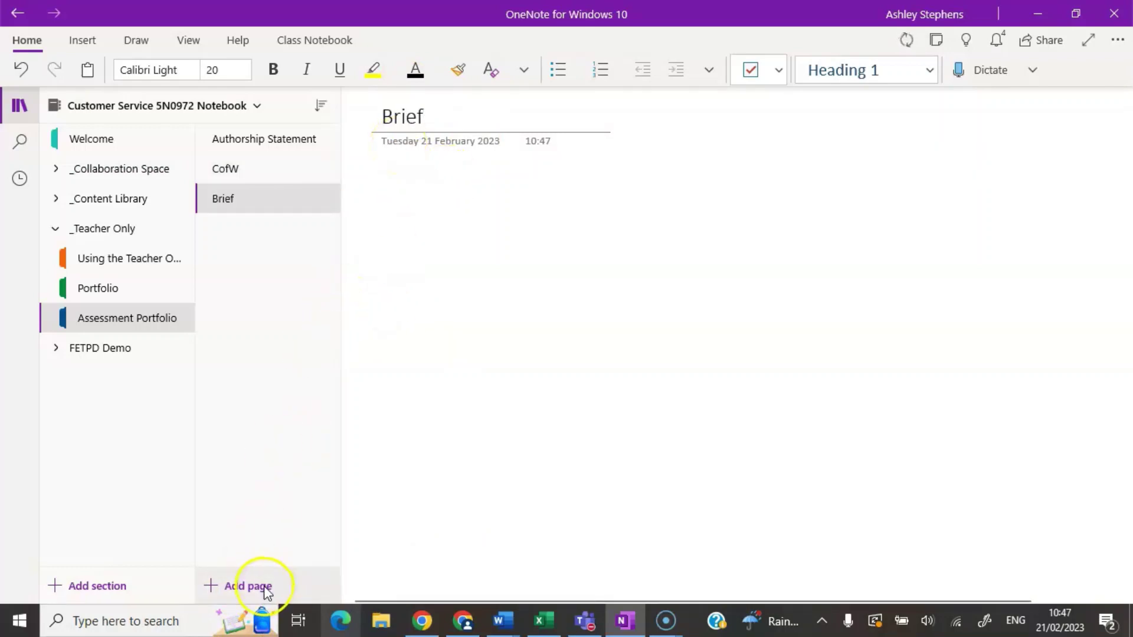
- Add three more pages titled "Submission", "Marking" and "Feedback" below the Brief page
click(264, 586)
text(Submi)
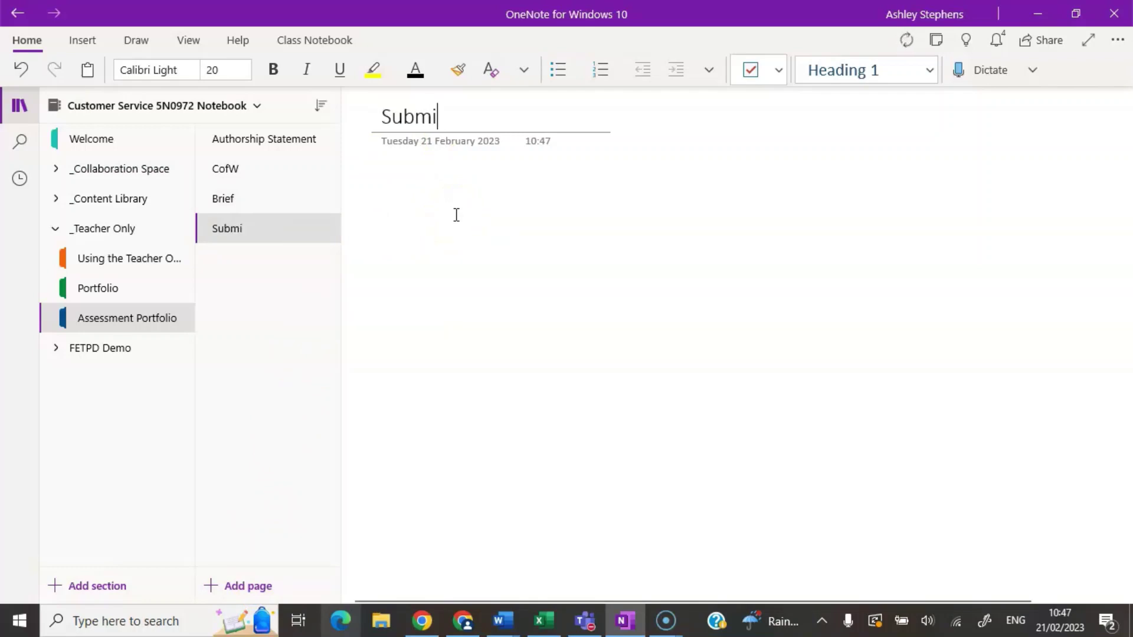
text(ssion)
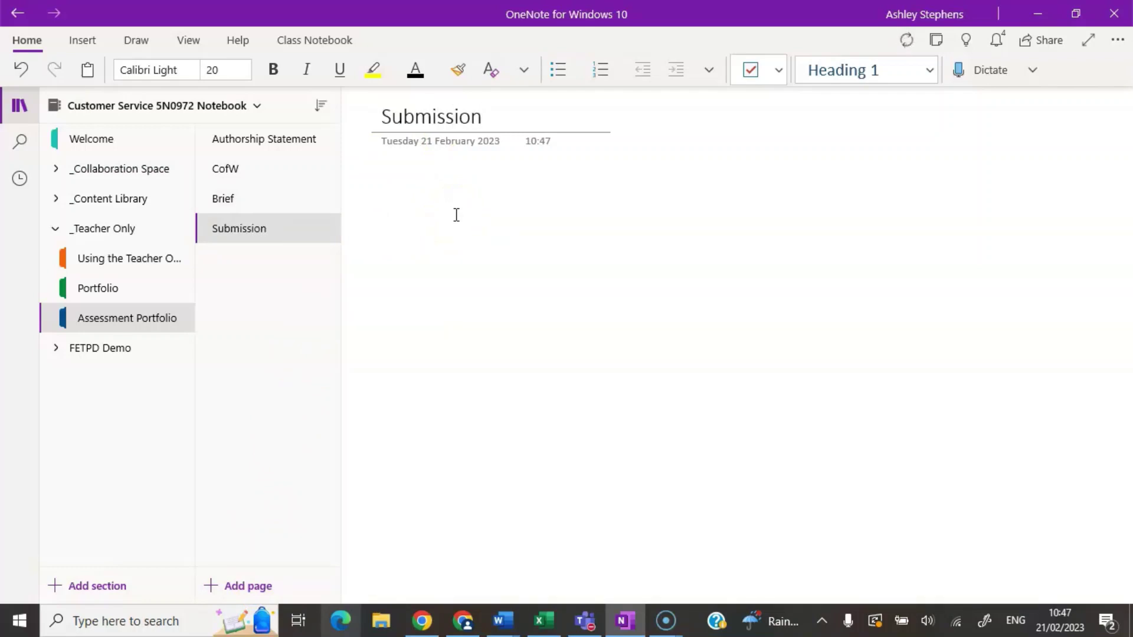
click(270, 587)
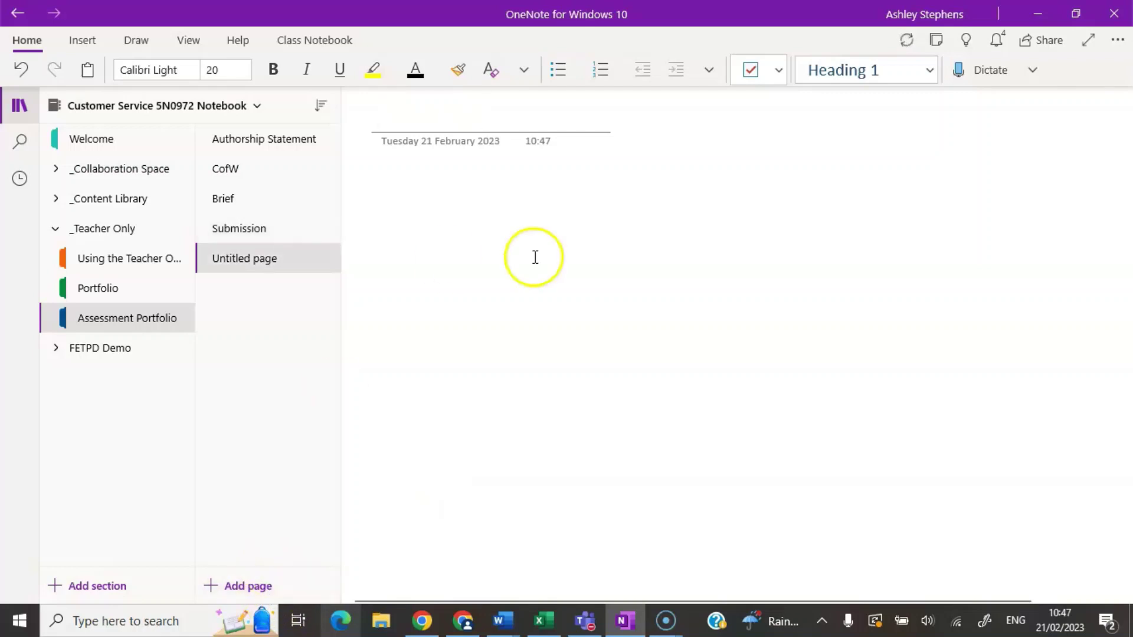
text(Marking)
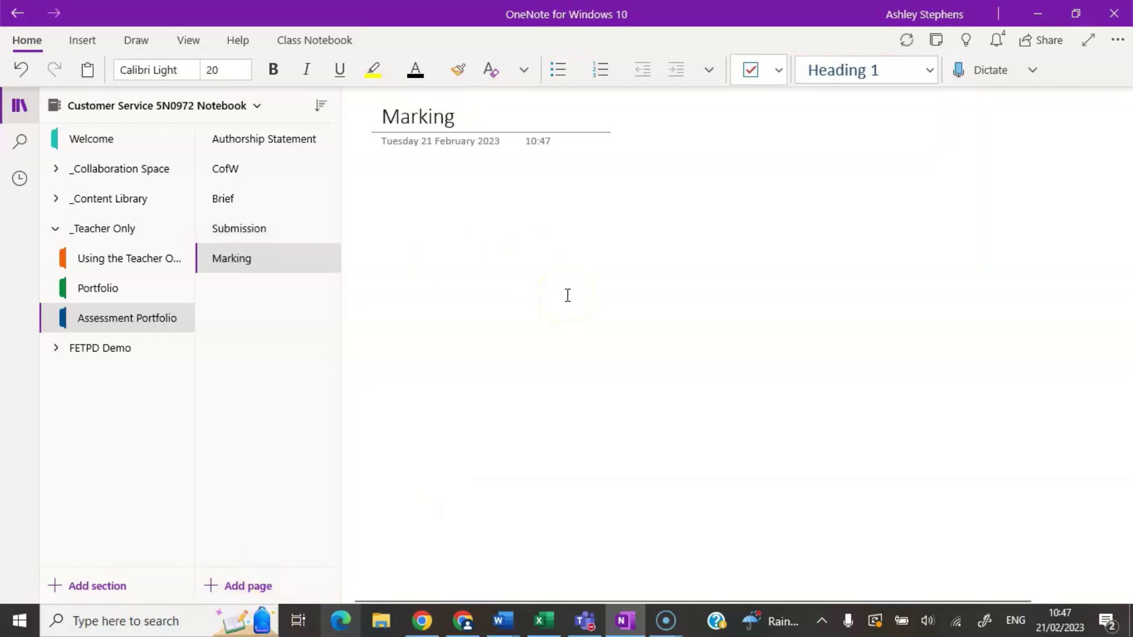
click(278, 576)
text(Feedback)
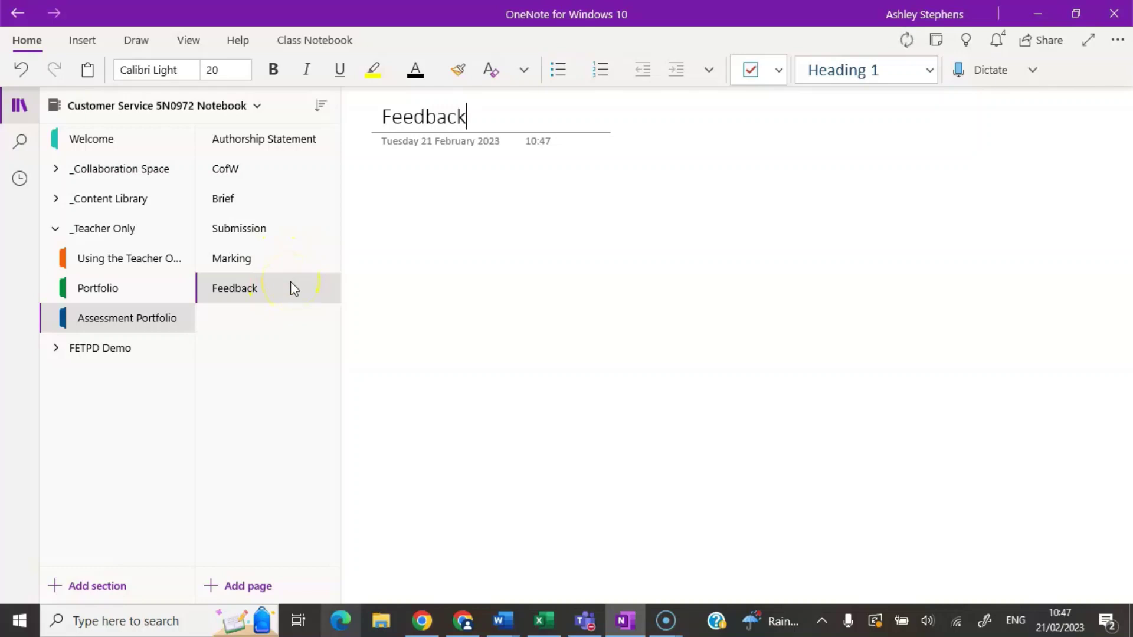
- Insert two pages titled "Task 1" and "Task 2" between the Submission and Marking pages
click(279, 234)
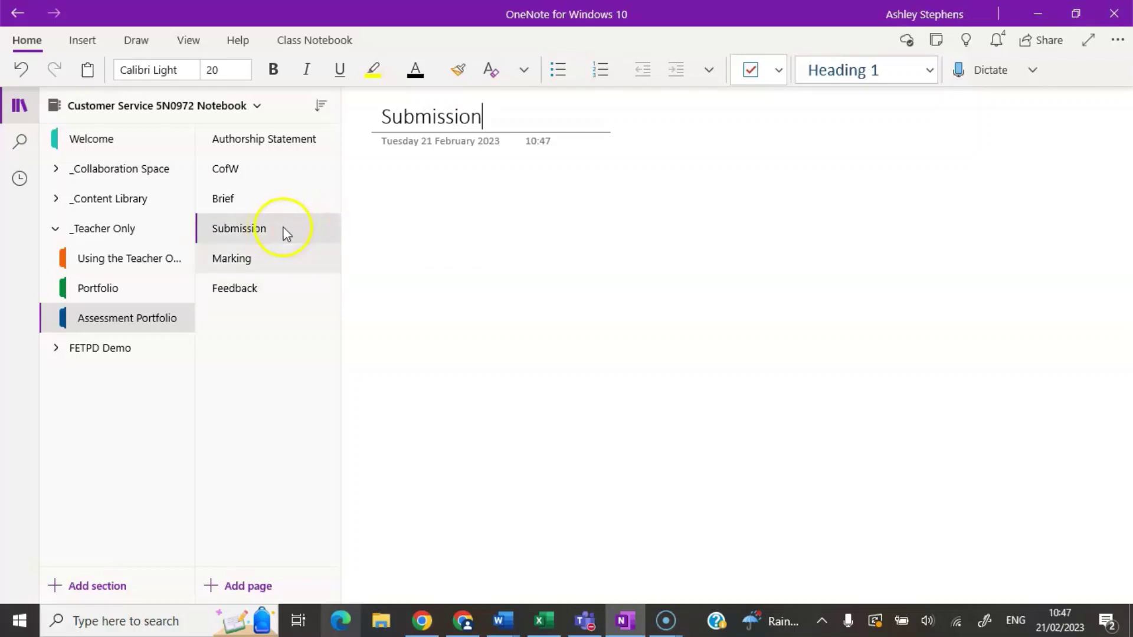
click(275, 586)
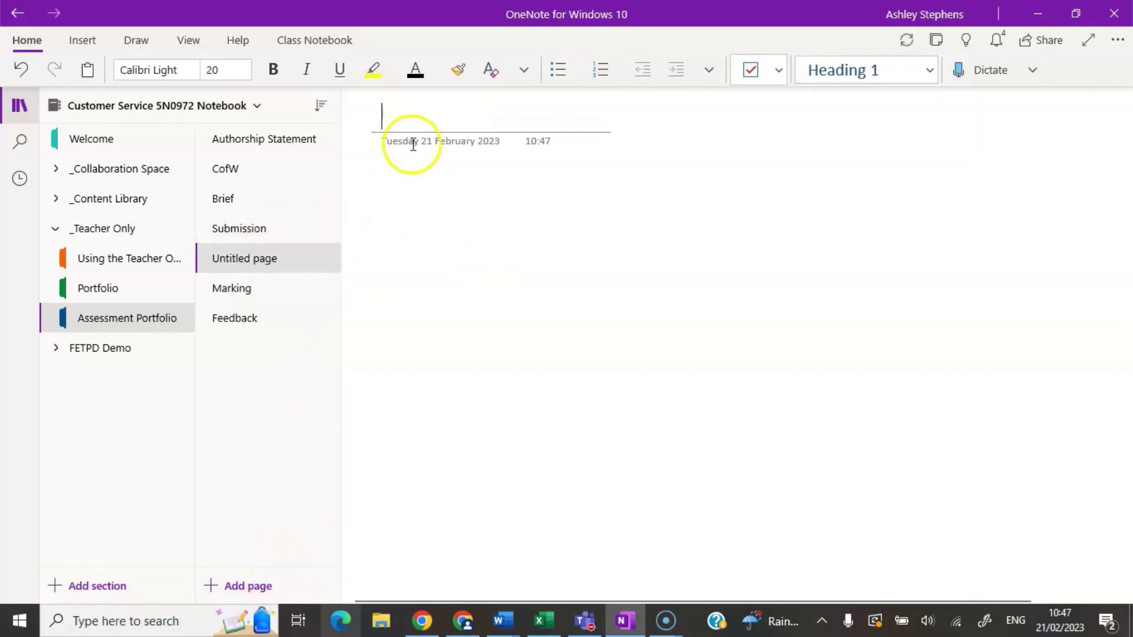
text(Task 1)
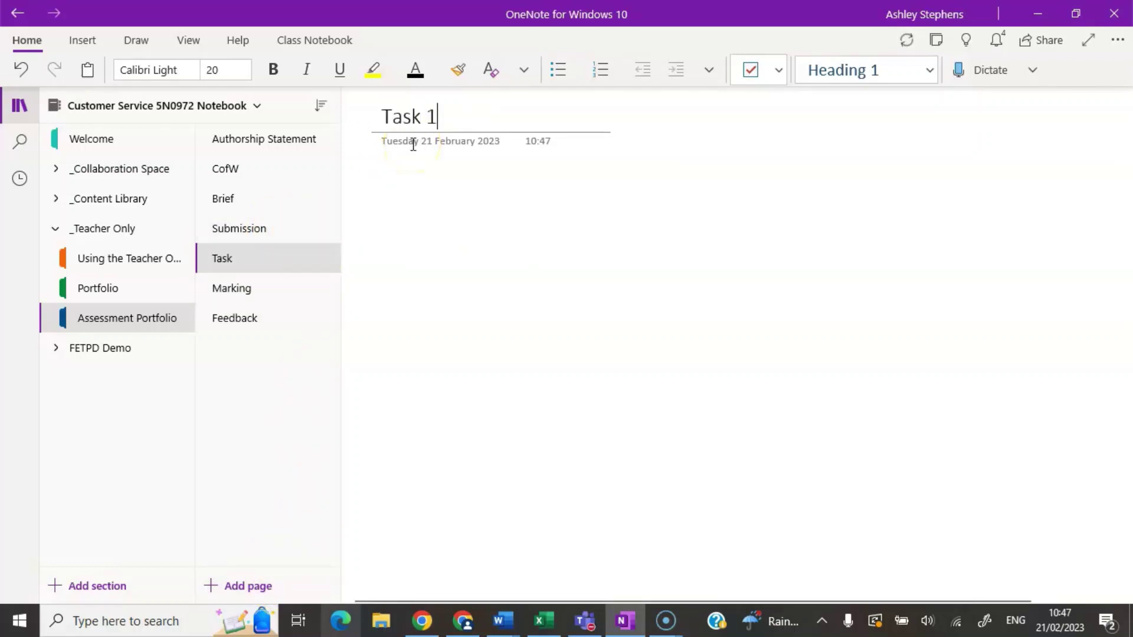
click(254, 578)
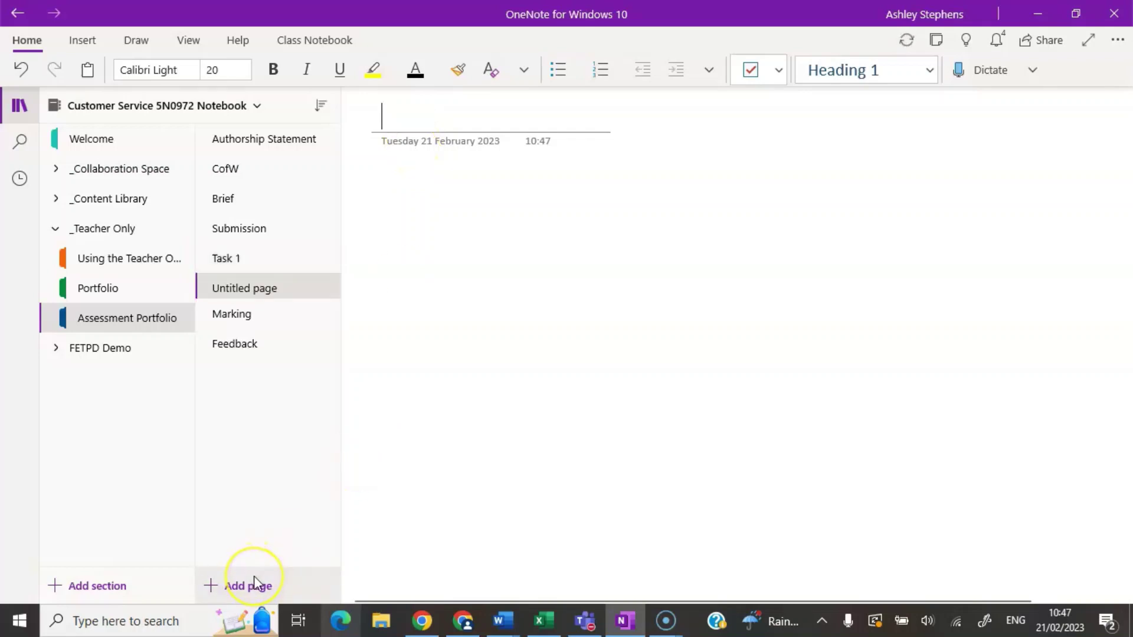
text(Tak 2)
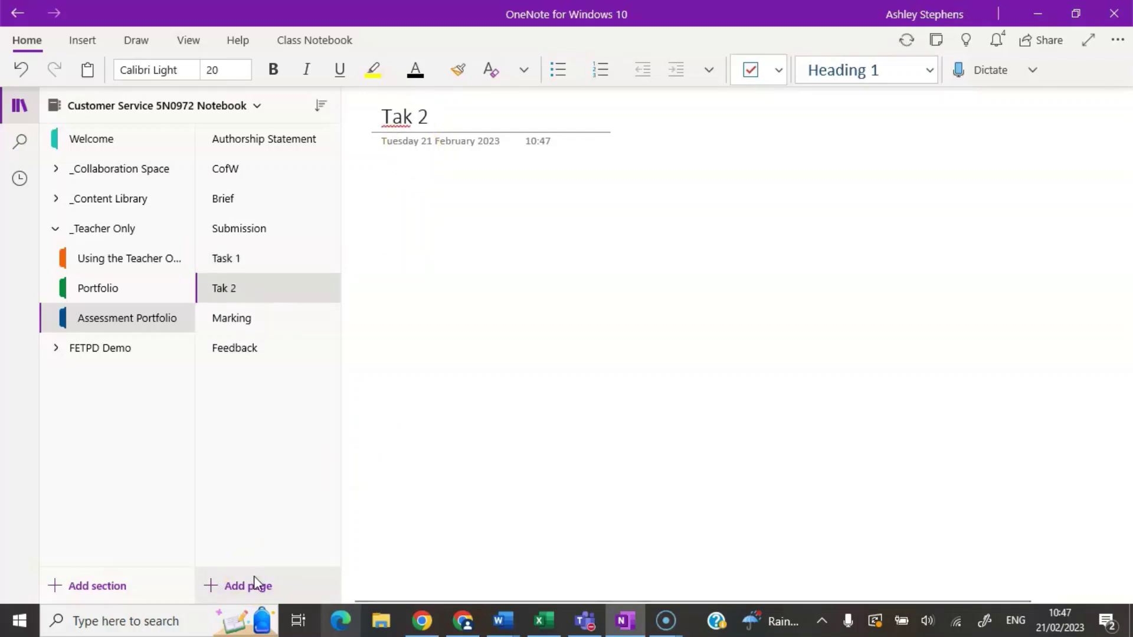
key(BackSpace)
key(BackSpace)
key(BackSpace)
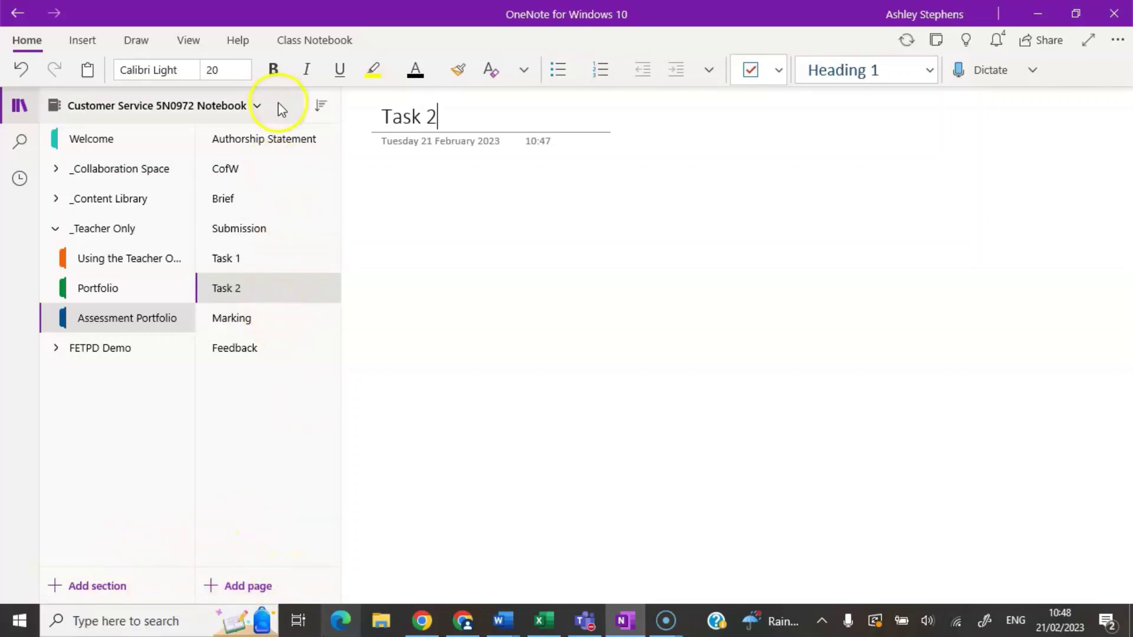
- Insert a closed file folder emoji in front of the CofW page title, finding it with the search term "fold"
click(264, 182)
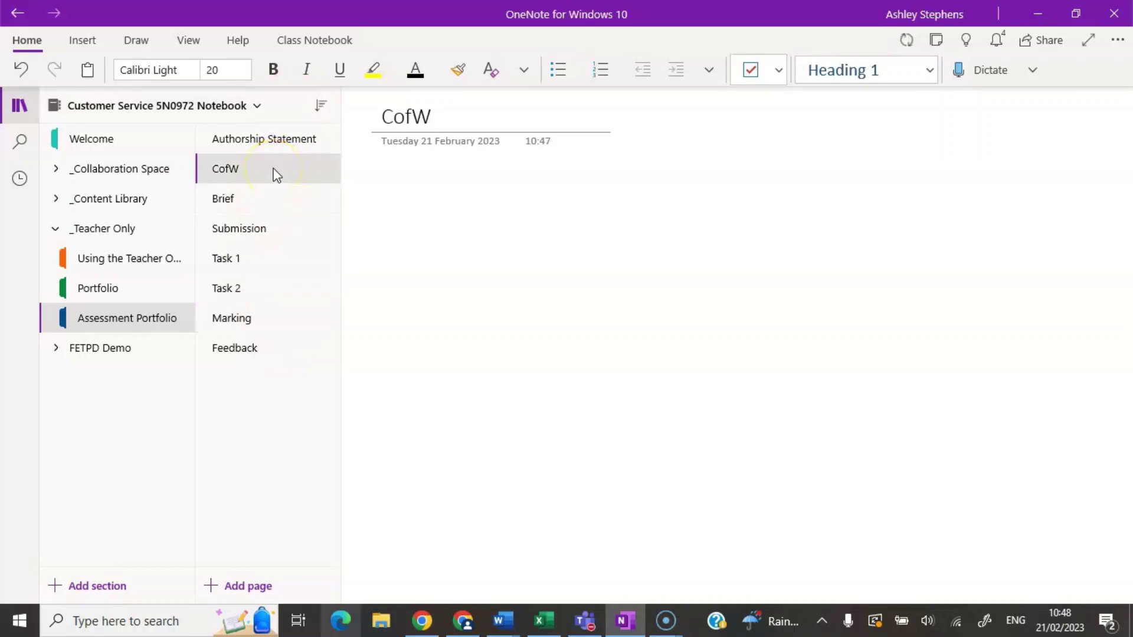
click(383, 116)
key(super+period)
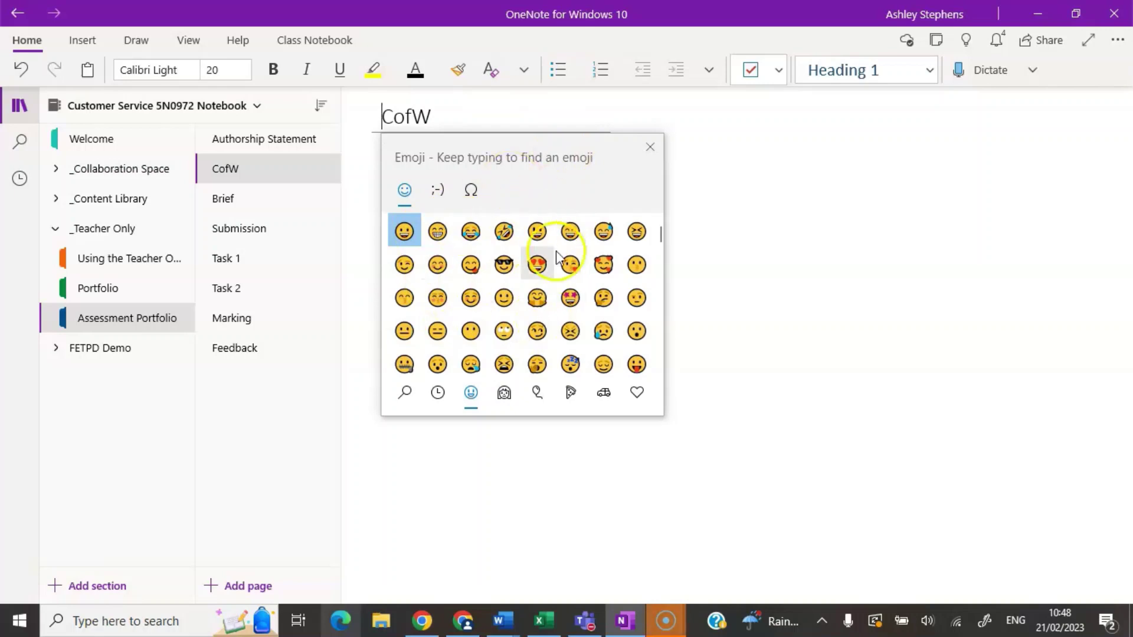
click(407, 396)
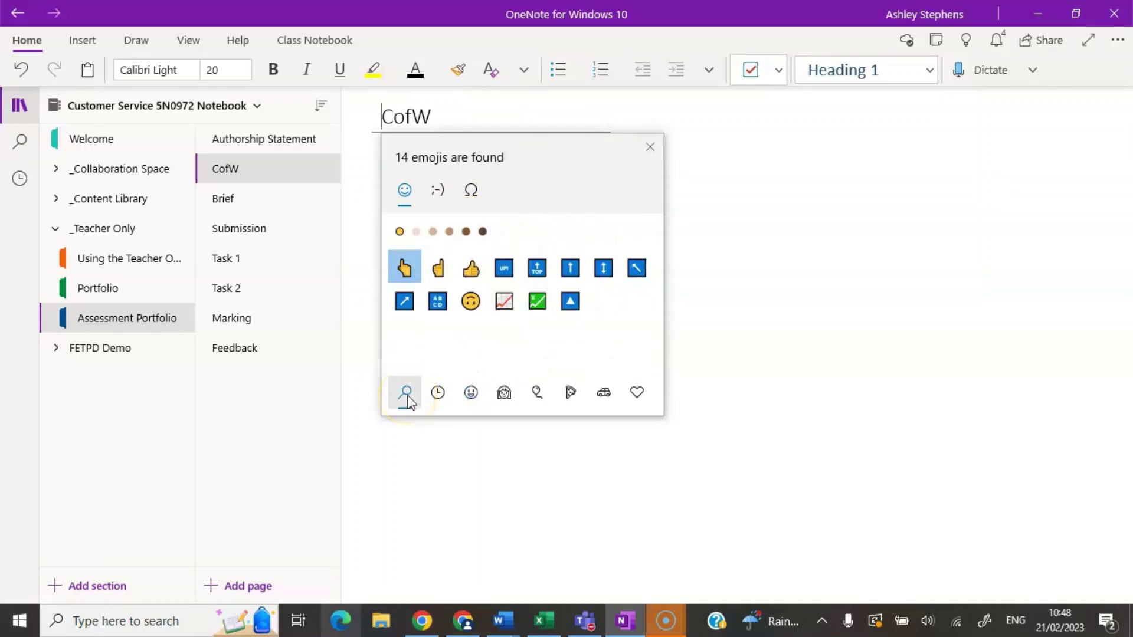
text(fold)
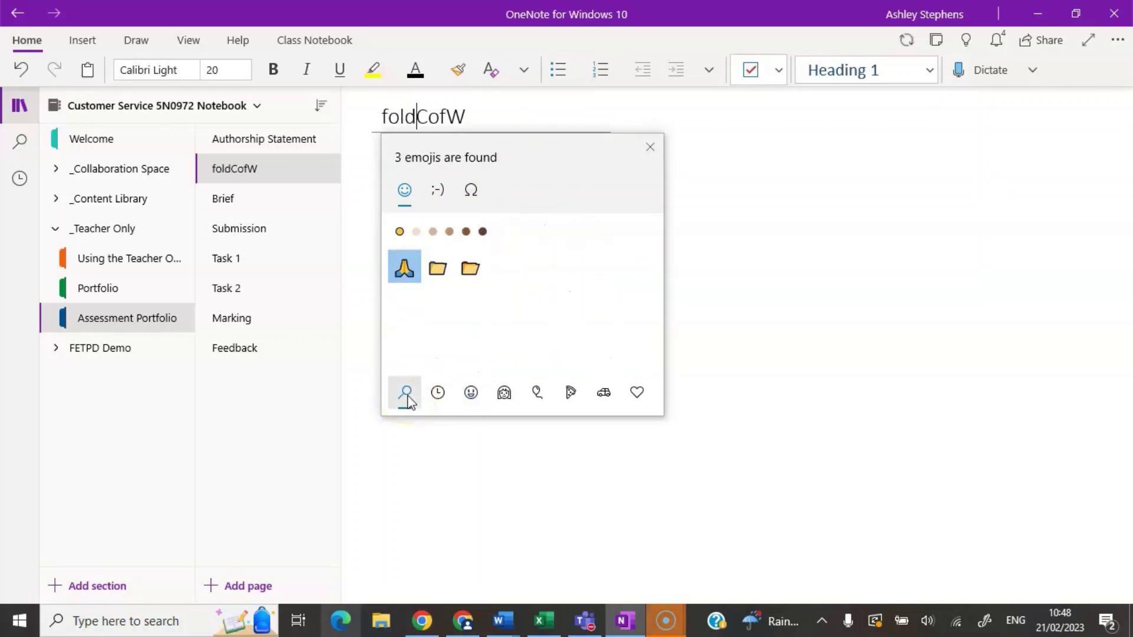
click(437, 268)
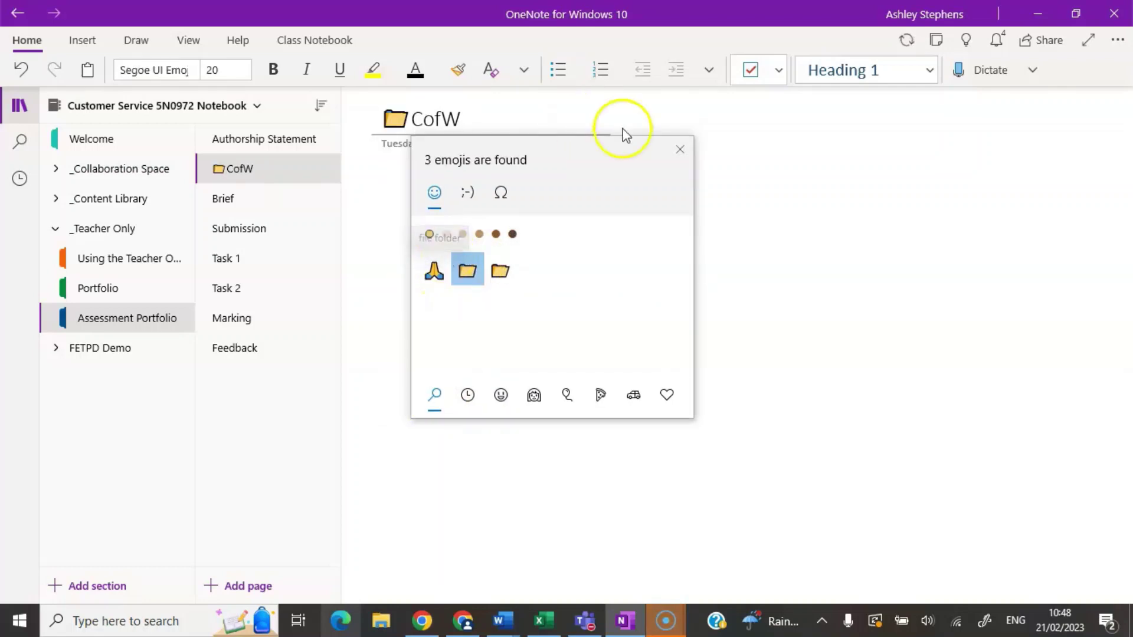
click(679, 149)
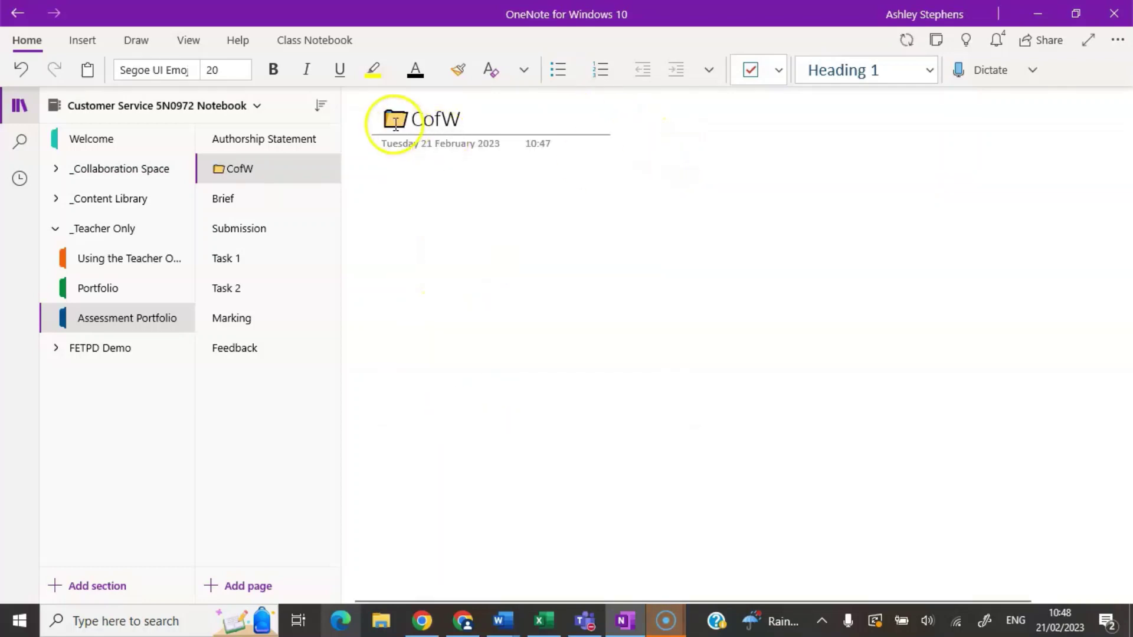
- Make the Brief and Submission pages subpages of the CofW page
click(281, 200)
right_click(282, 201)
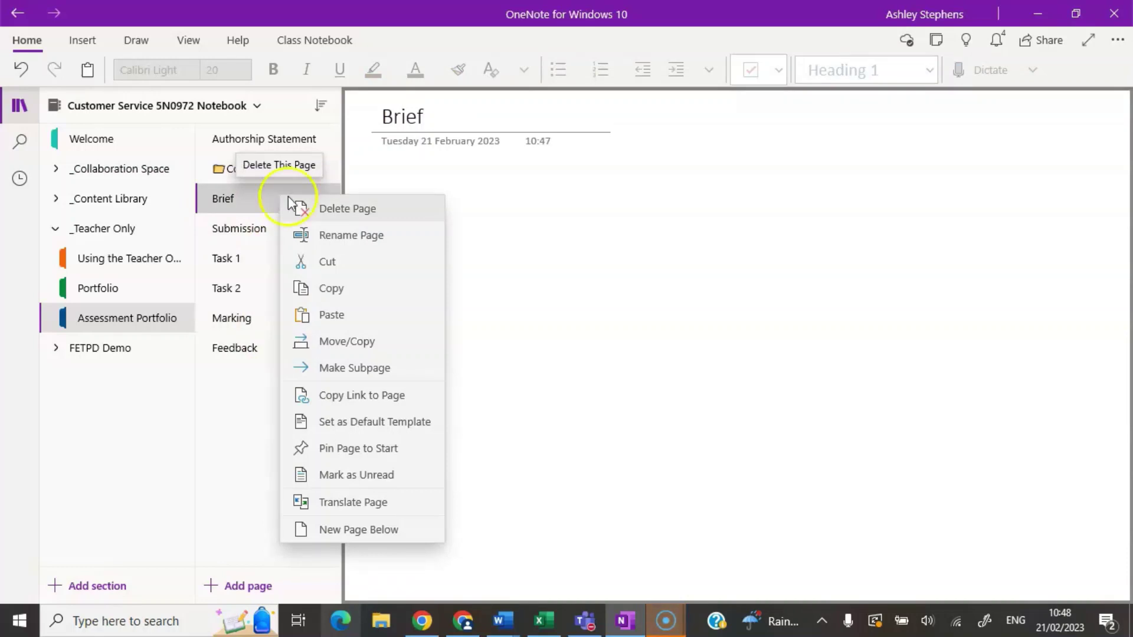
click(340, 369)
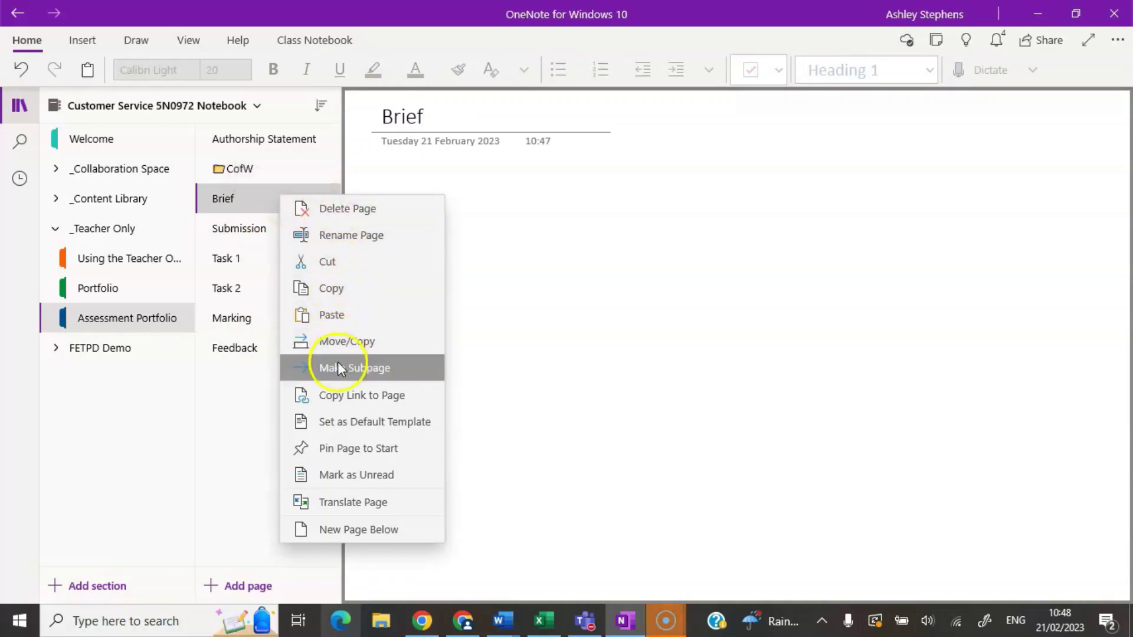
click(260, 232)
right_click(262, 235)
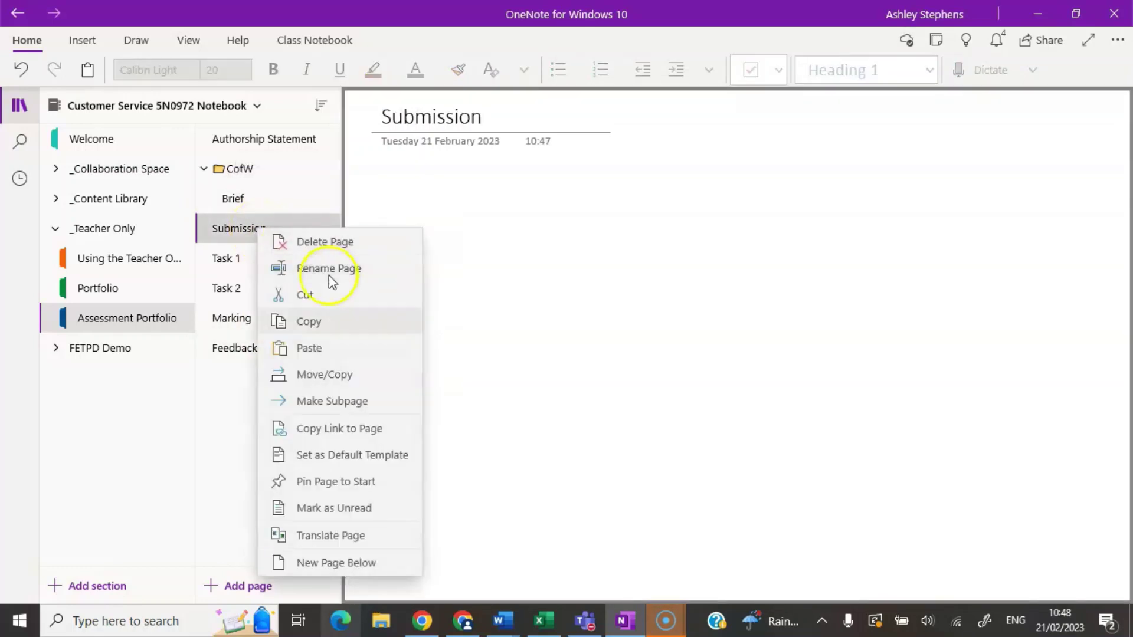
click(360, 401)
- Make the Task 1 and Task 2 pages subpages under CofW
click(270, 258)
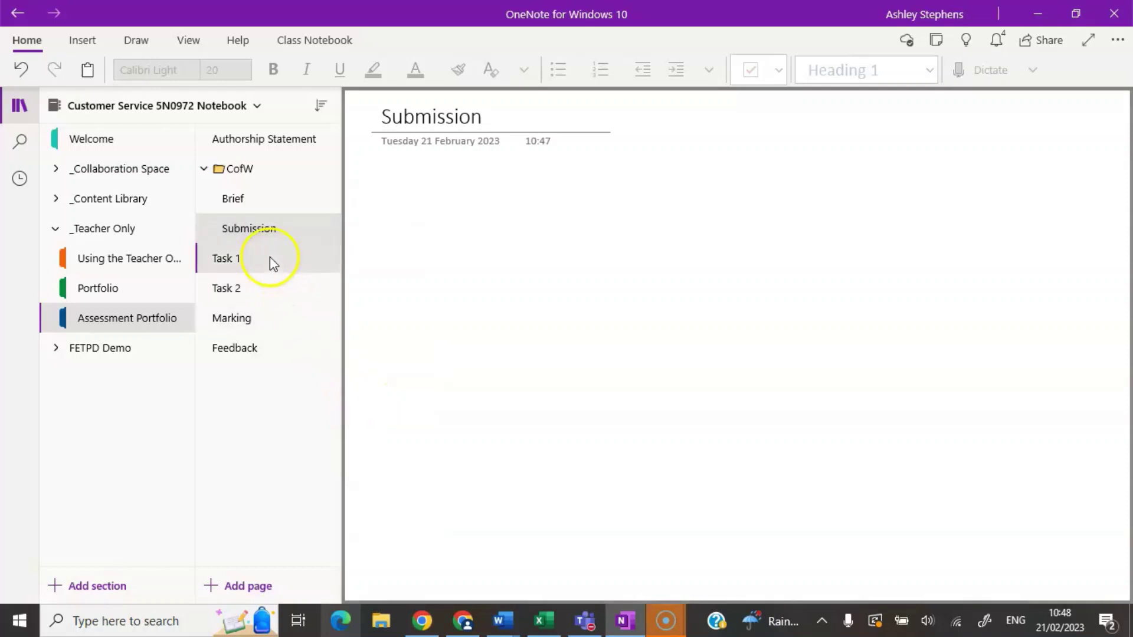
right_click(270, 257)
click(354, 425)
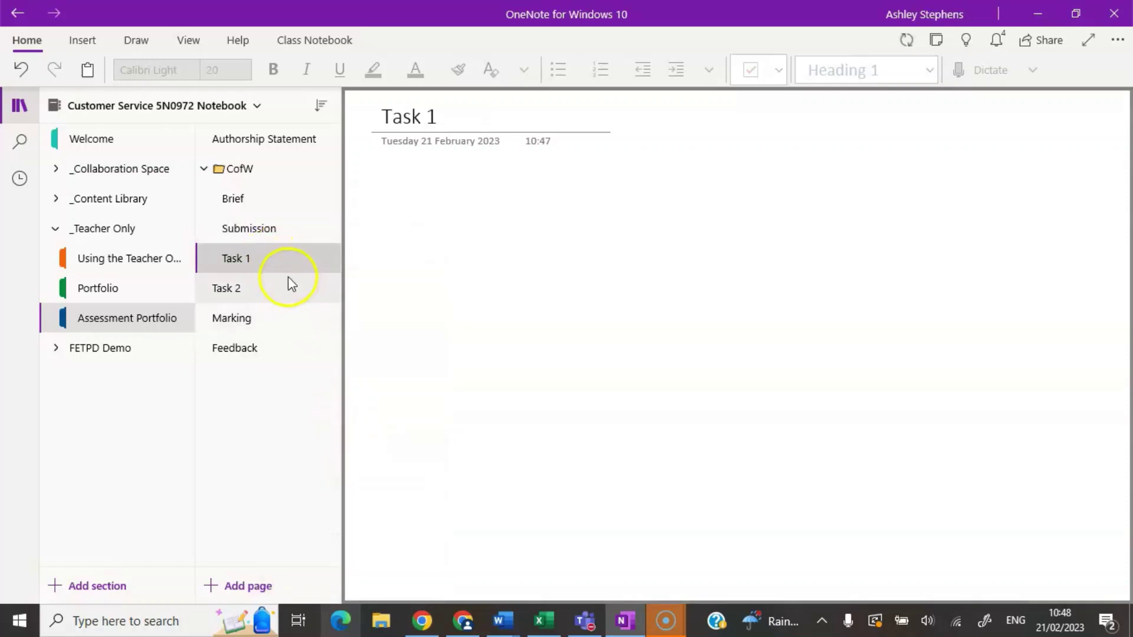
click(288, 288)
right_click(288, 288)
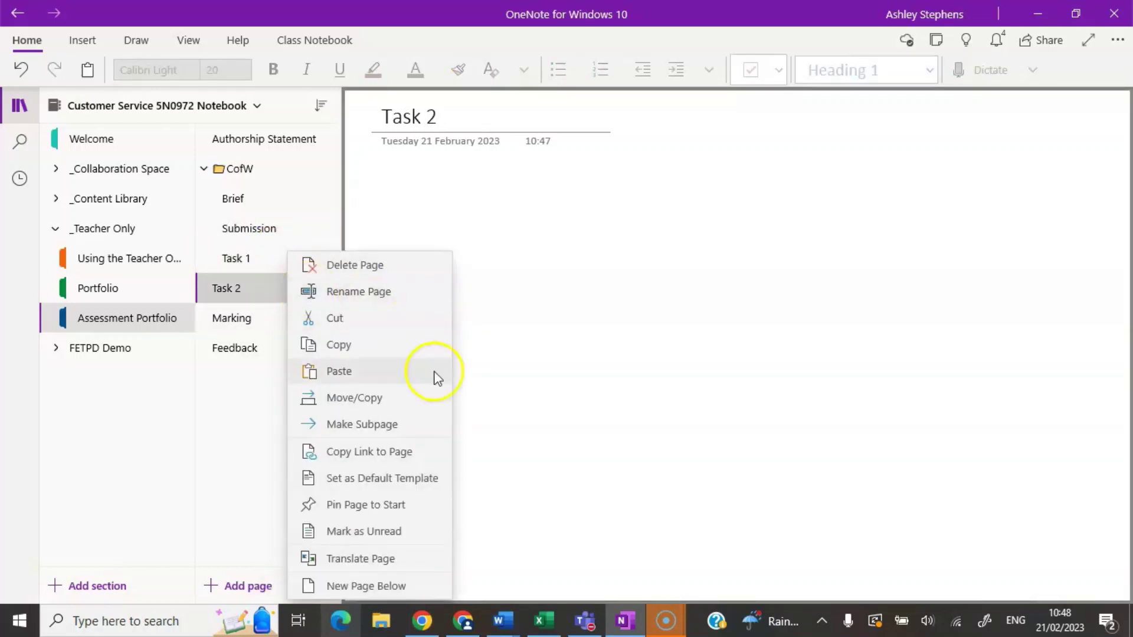
click(437, 420)
- Make the Marking and Feedback pages subpages under CofW
click(272, 321)
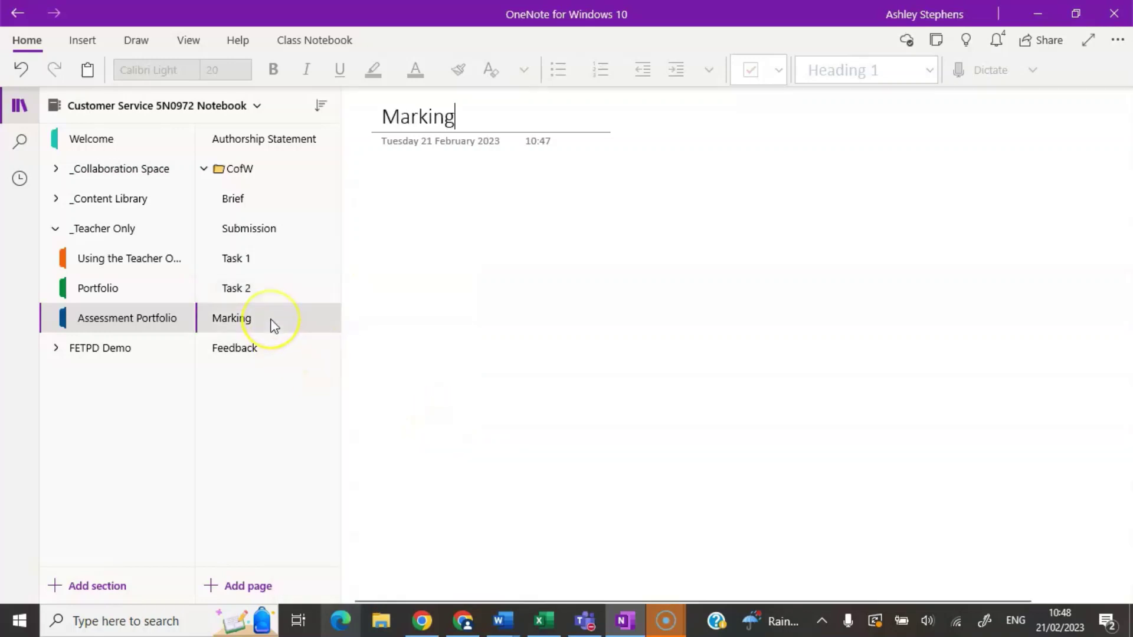
right_click(274, 325)
click(413, 425)
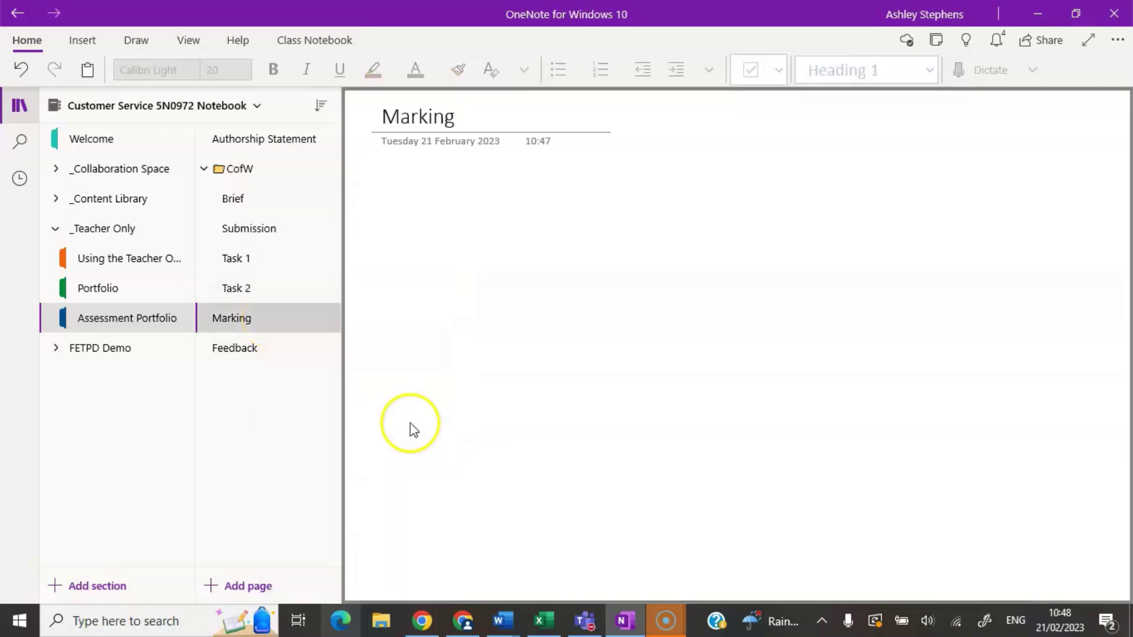
click(248, 355)
right_click(248, 354)
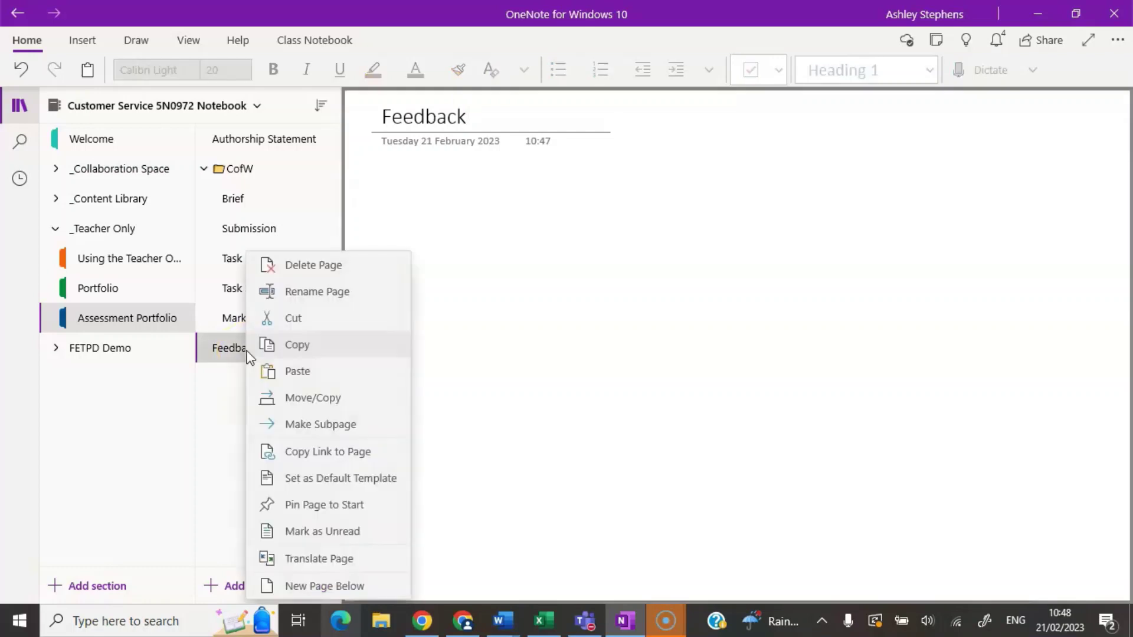
click(327, 422)
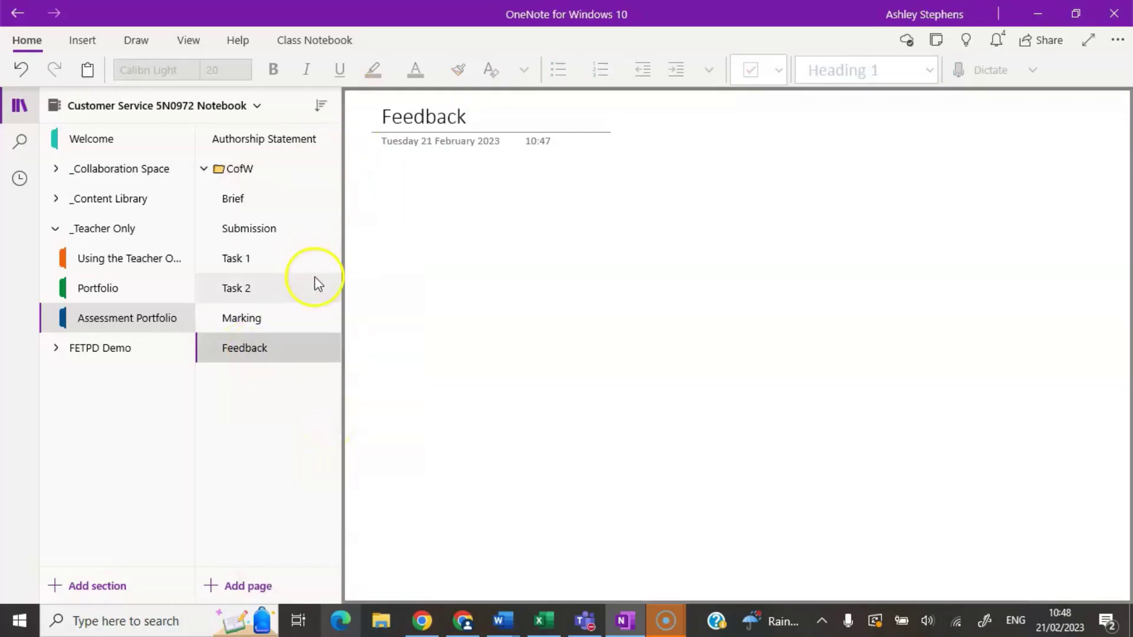
- Collapse the subpages under the CofW page in the Assessment Portfolio section
click(204, 168)
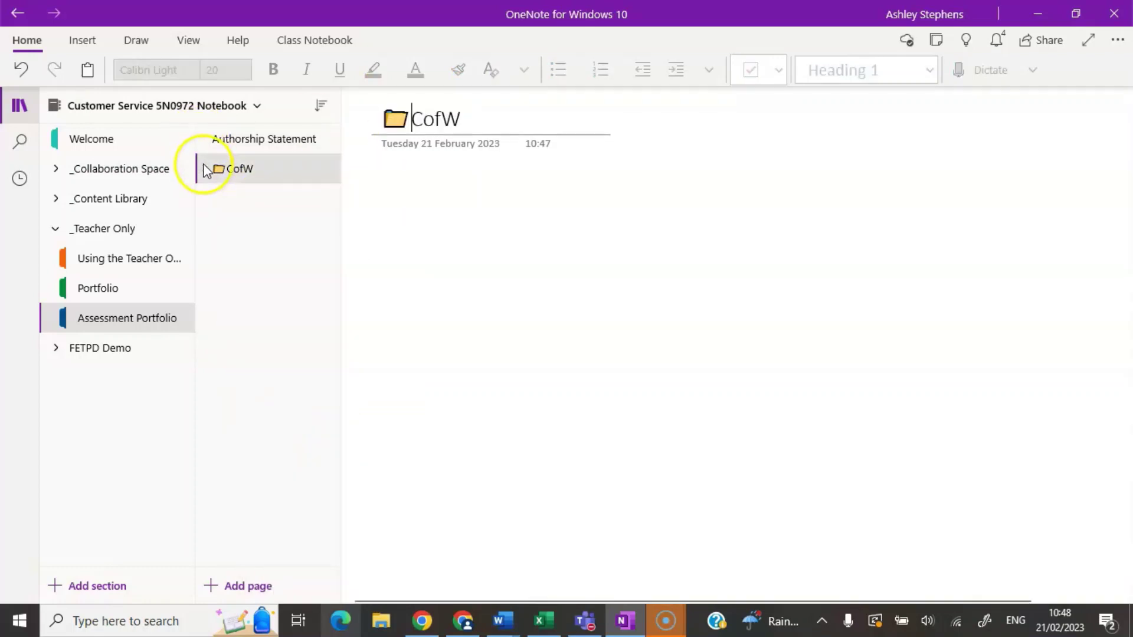
click(205, 168)
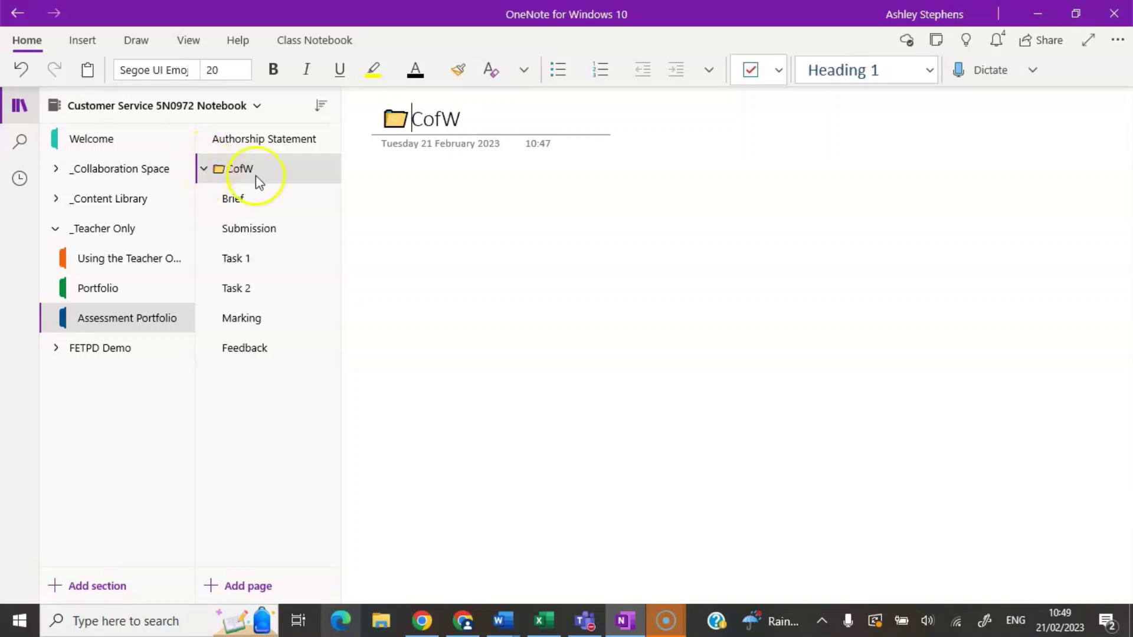
click(204, 168)
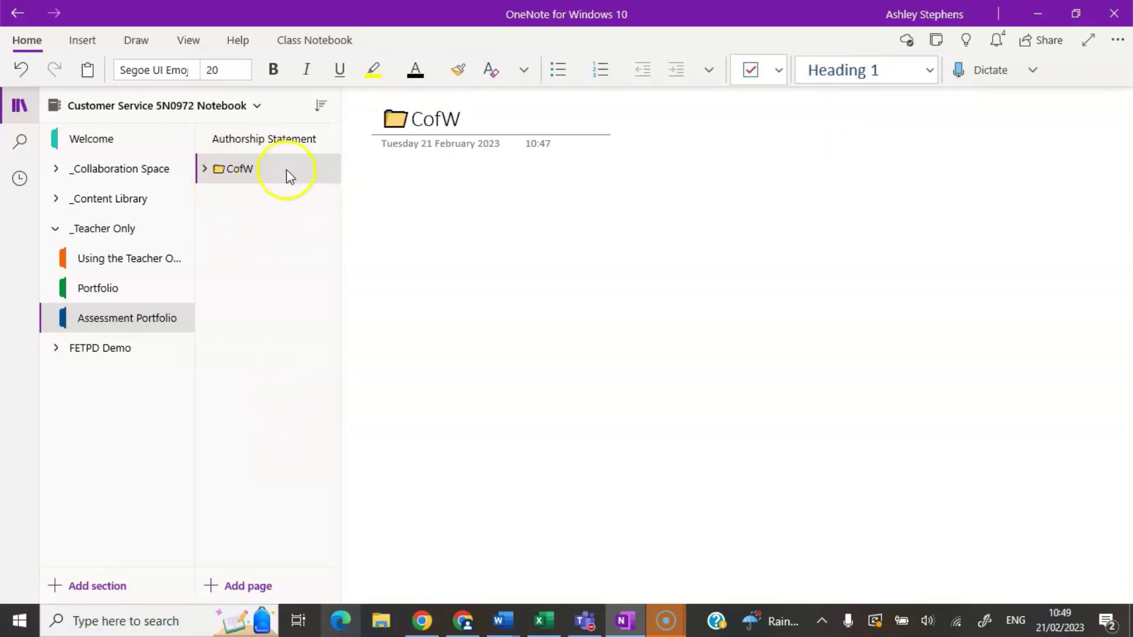
- Add a new page titled "Skills Demo" below CofW in the Assessment Portfolio section
click(261, 585)
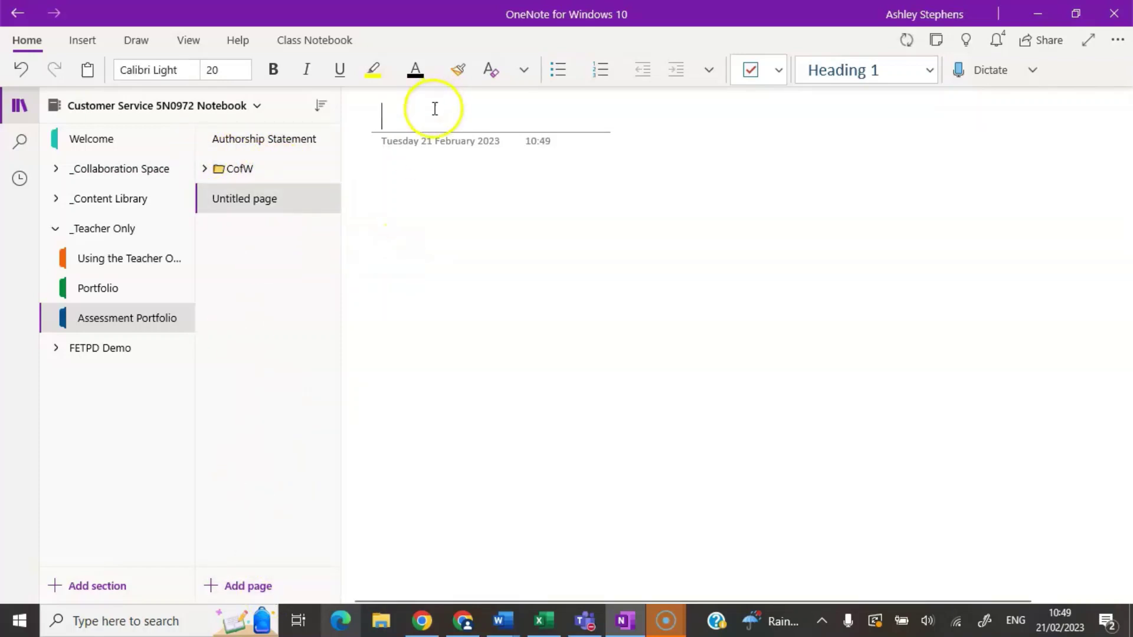
text(Skil)
text(ls)
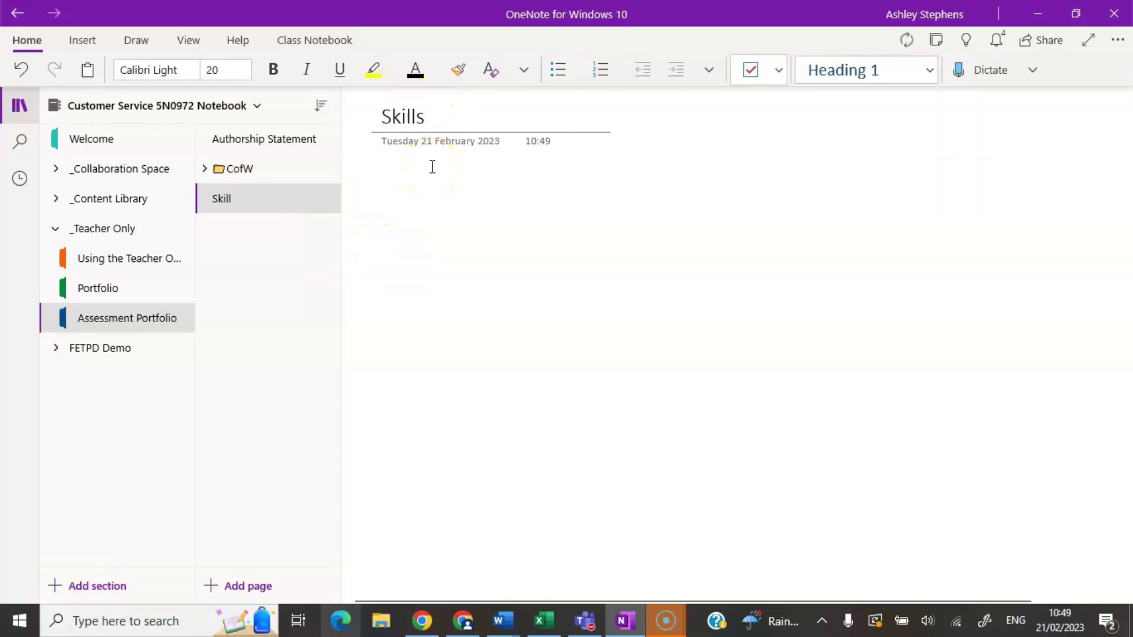
text( Demo)
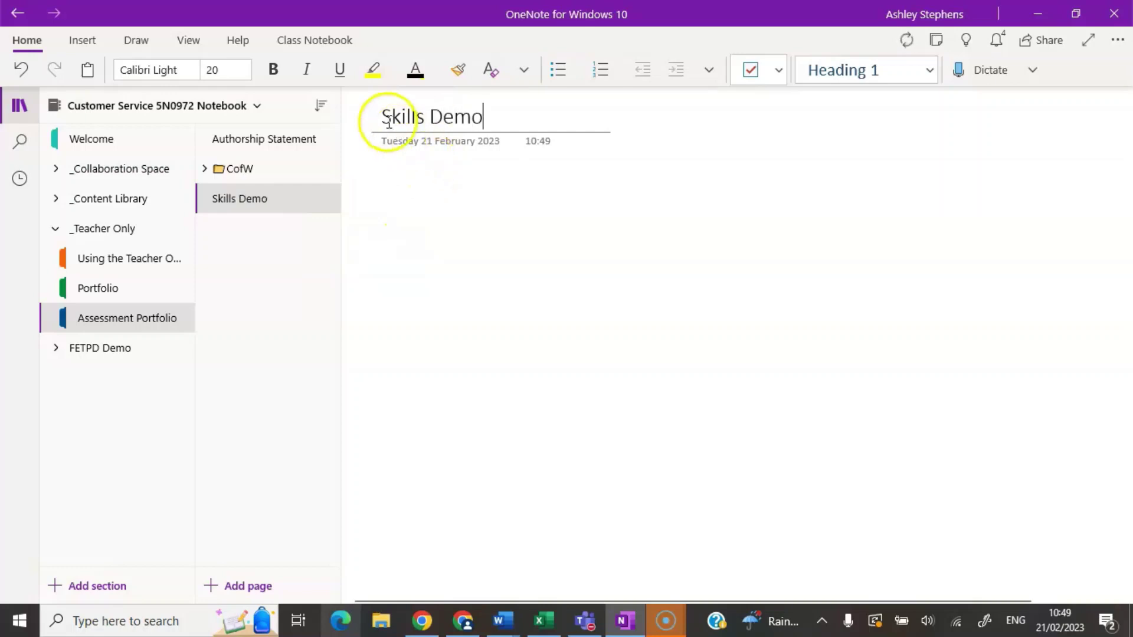
- Insert a closed file folder emoji in front of the Skills Demo page title
key(super+period)
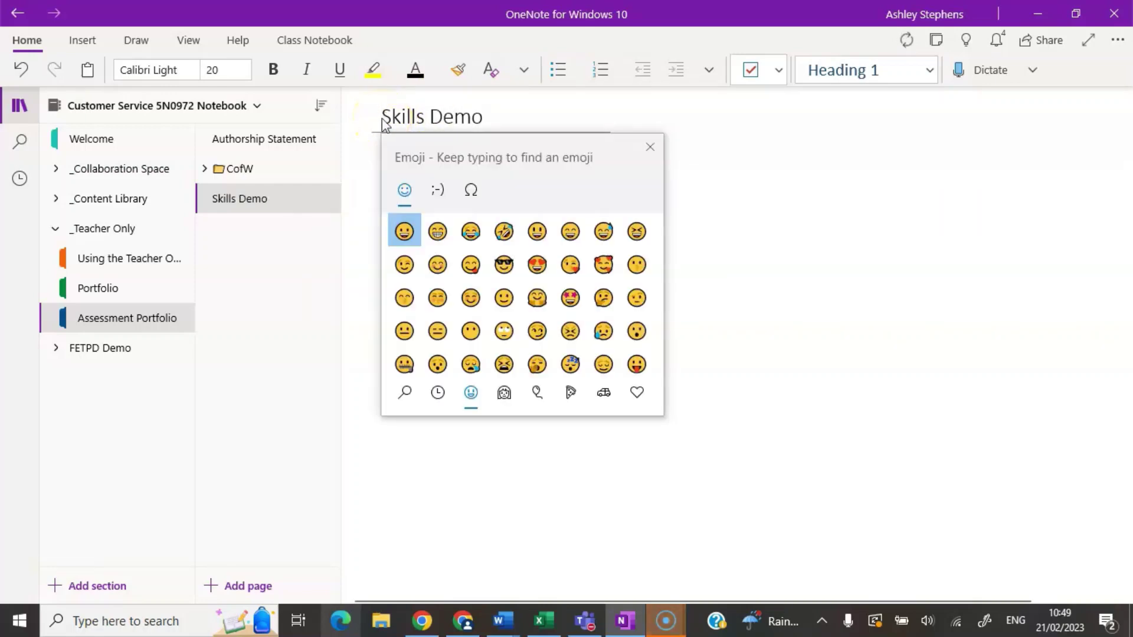
click(406, 393)
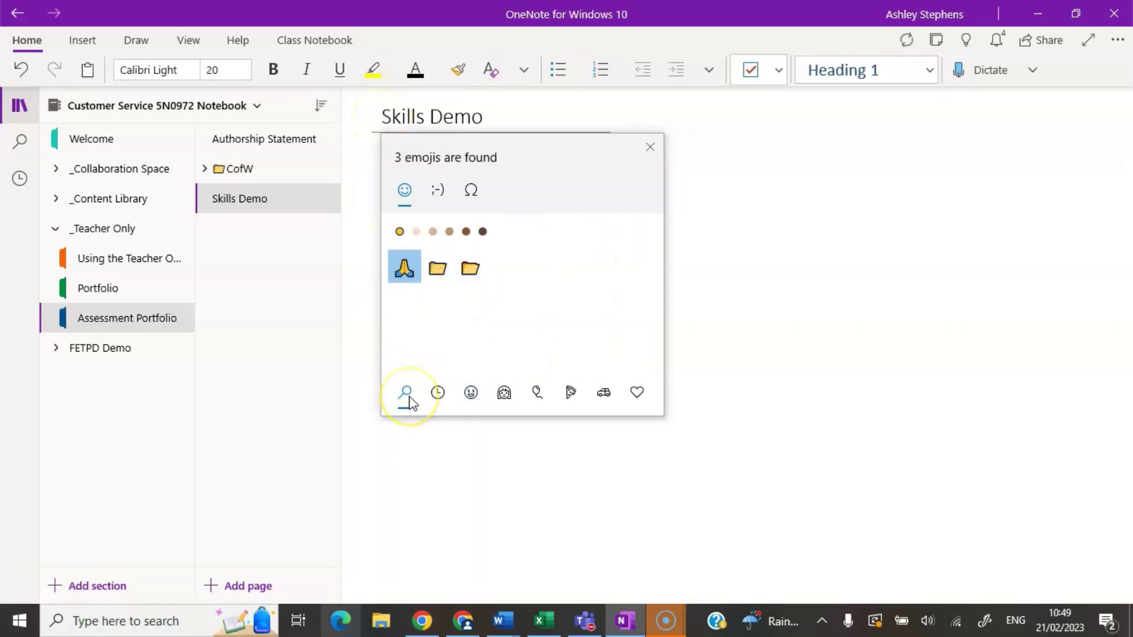
click(439, 271)
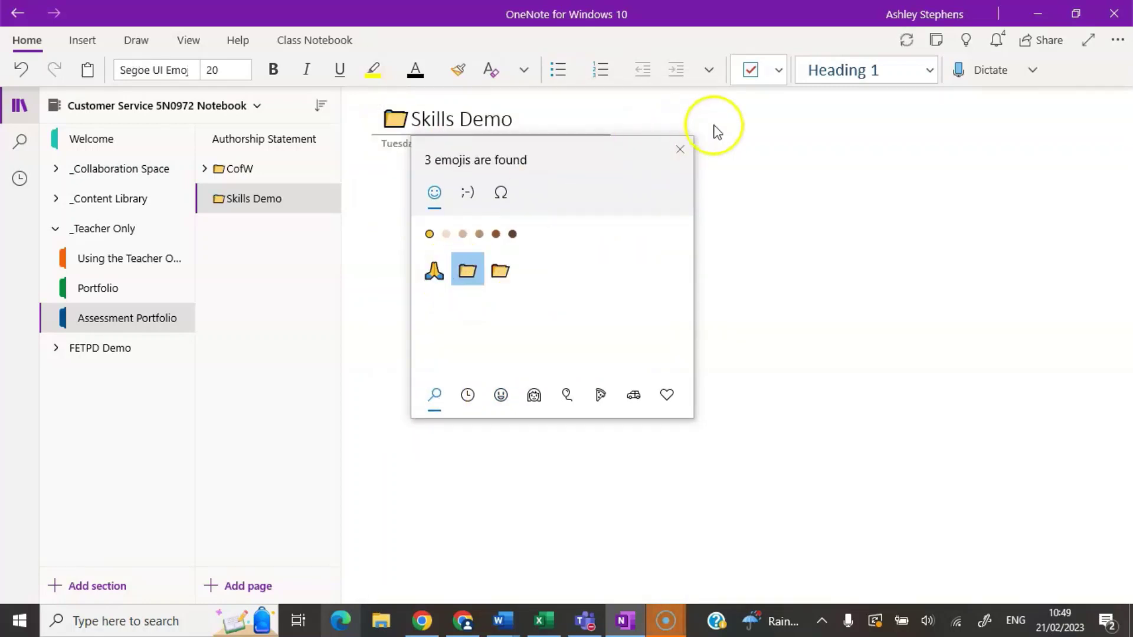
click(680, 148)
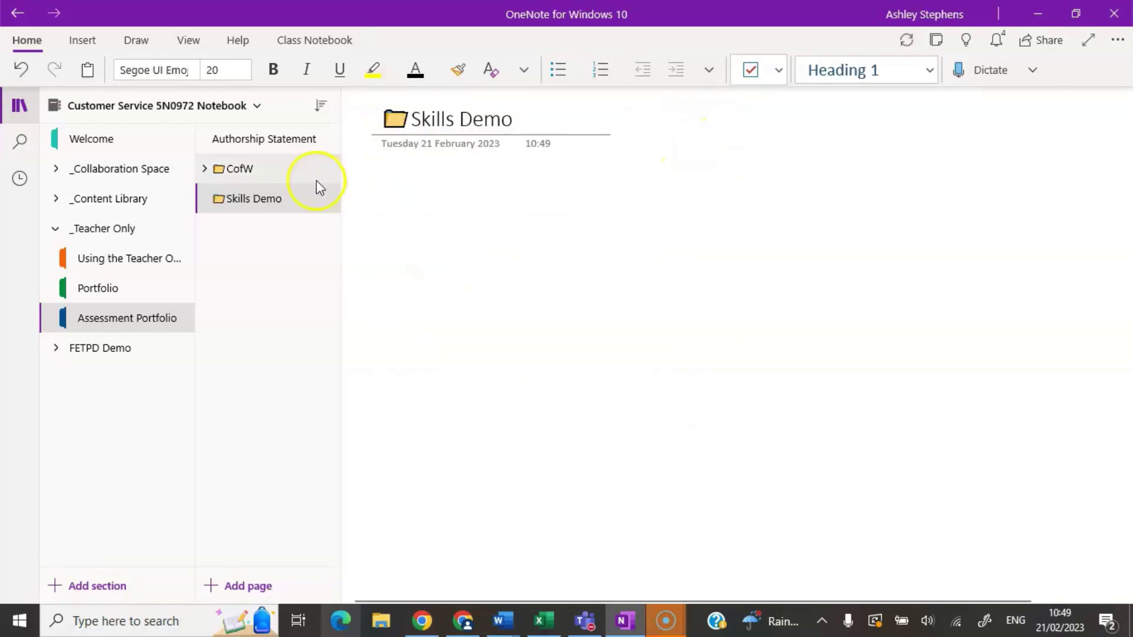
- Add a page titled "Brief" below Skills Demo and make it a subpage of Skills Demo
right_click(273, 202)
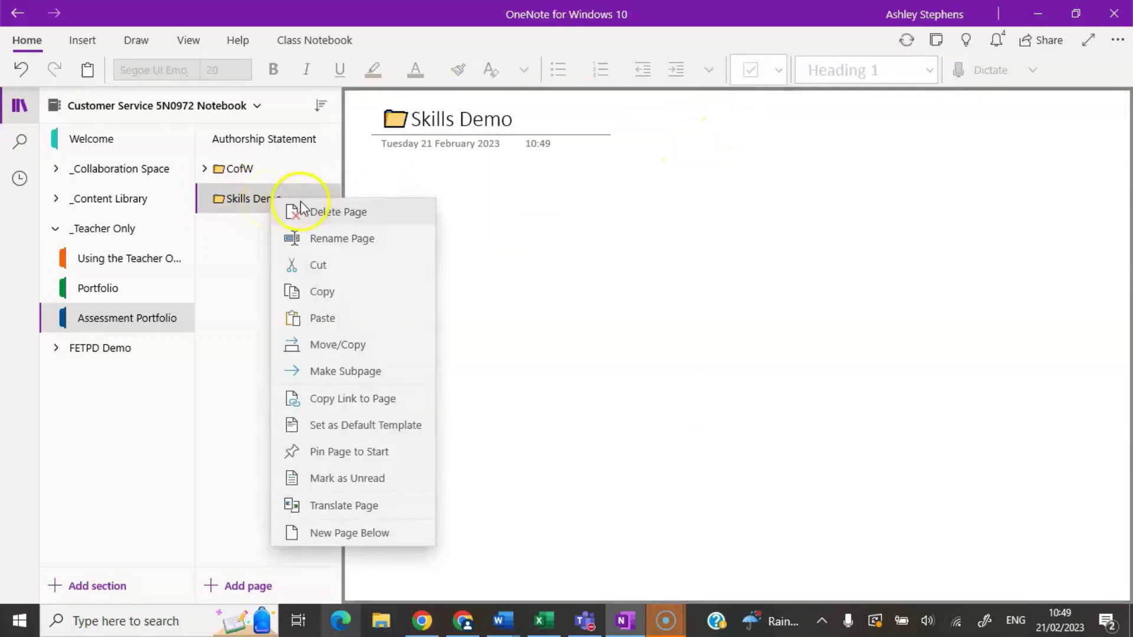
click(494, 209)
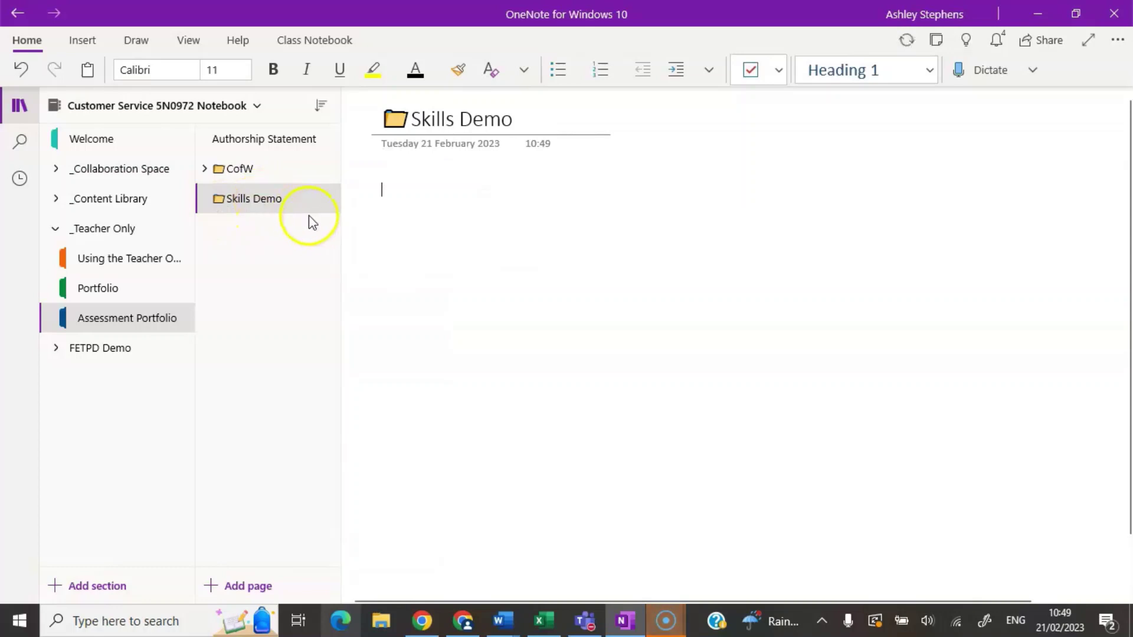
click(265, 583)
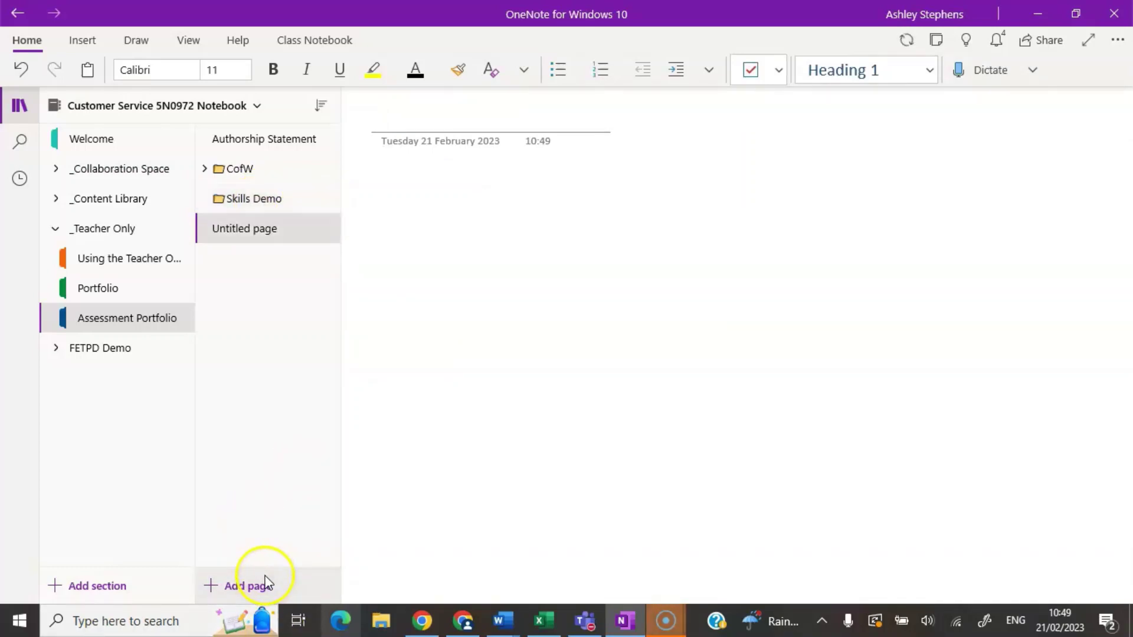
text(Brief)
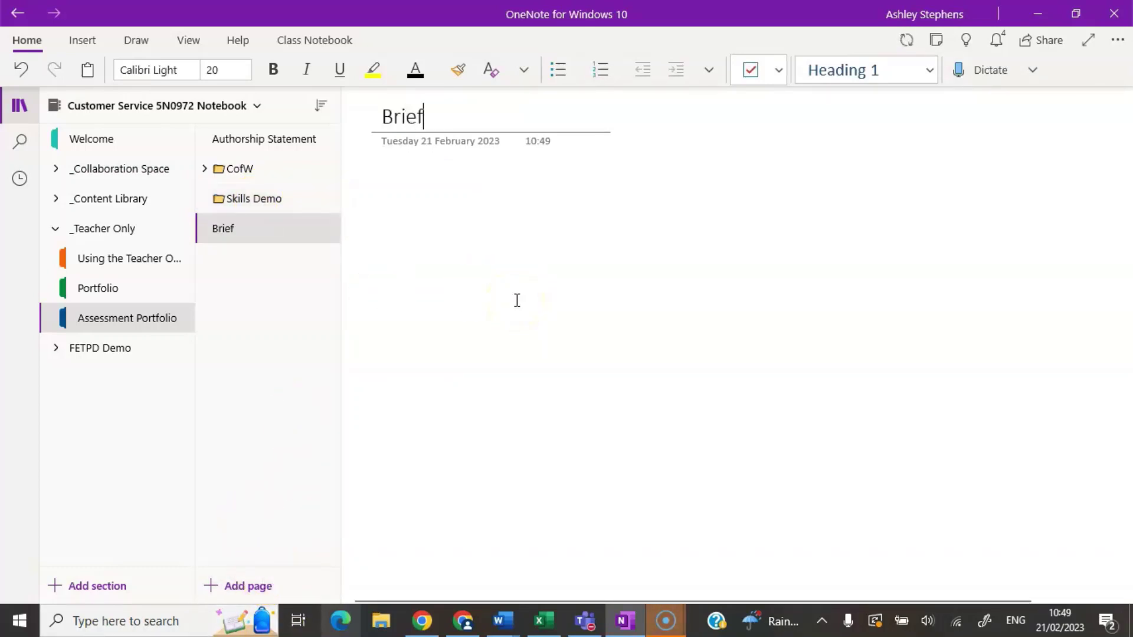
right_click(243, 235)
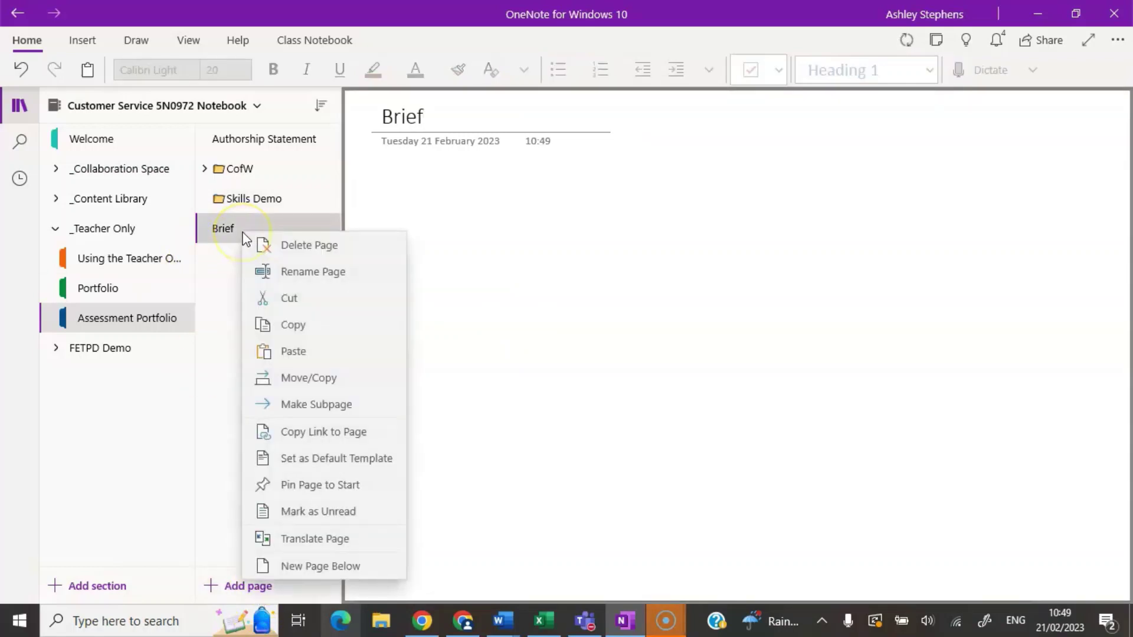
click(346, 405)
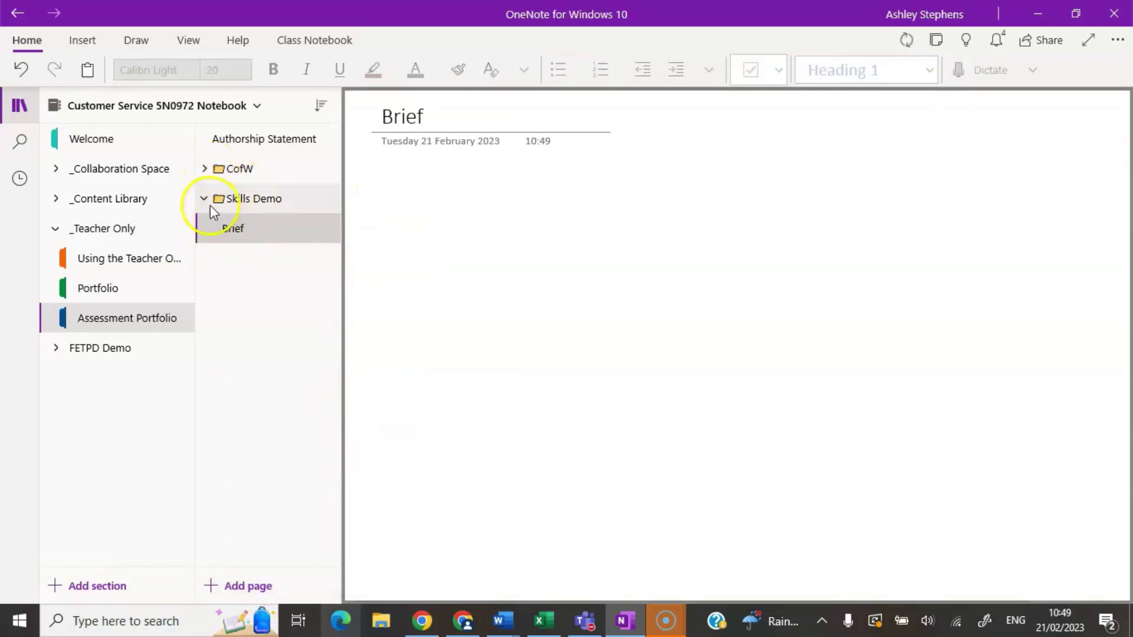
- Expand the CofW page group to compare it with Skills Demo, and collapse both page groups
click(204, 169)
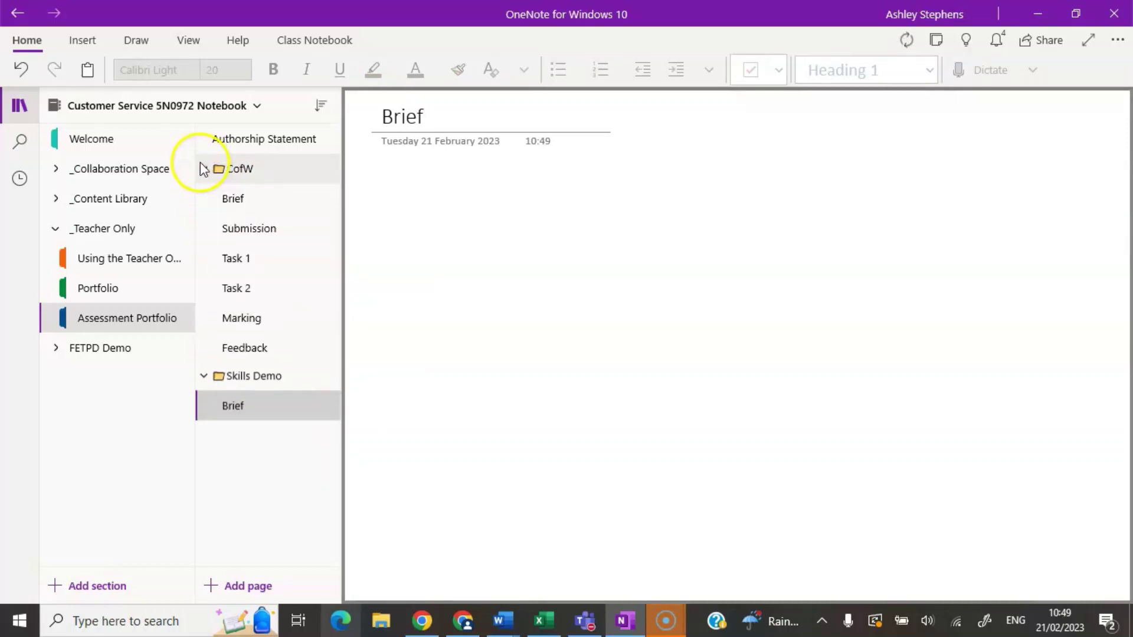
click(204, 377)
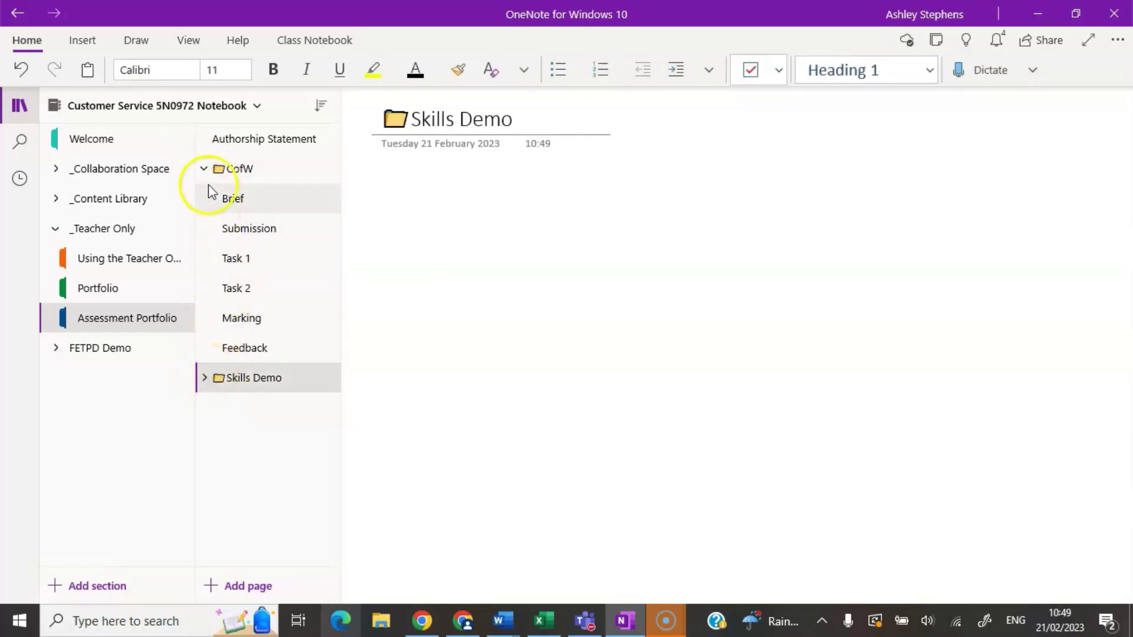
click(204, 169)
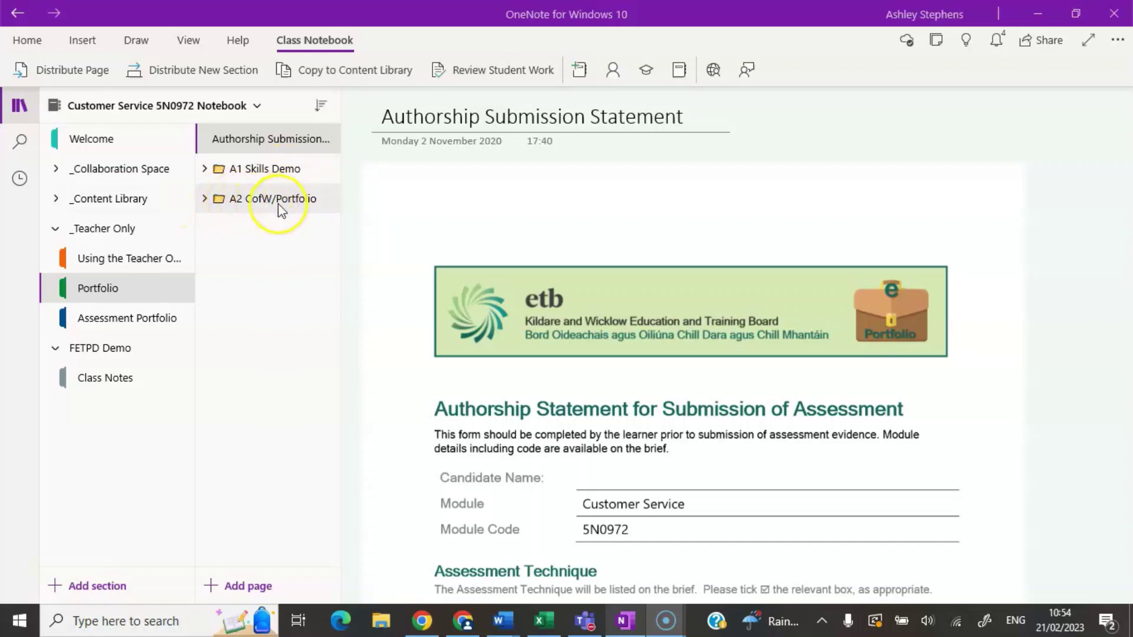
- Examine the subpages under A1 Skills Demo and A2 CofW/Portfolio in the Portfolio section, and collapse both page groups
click(206, 168)
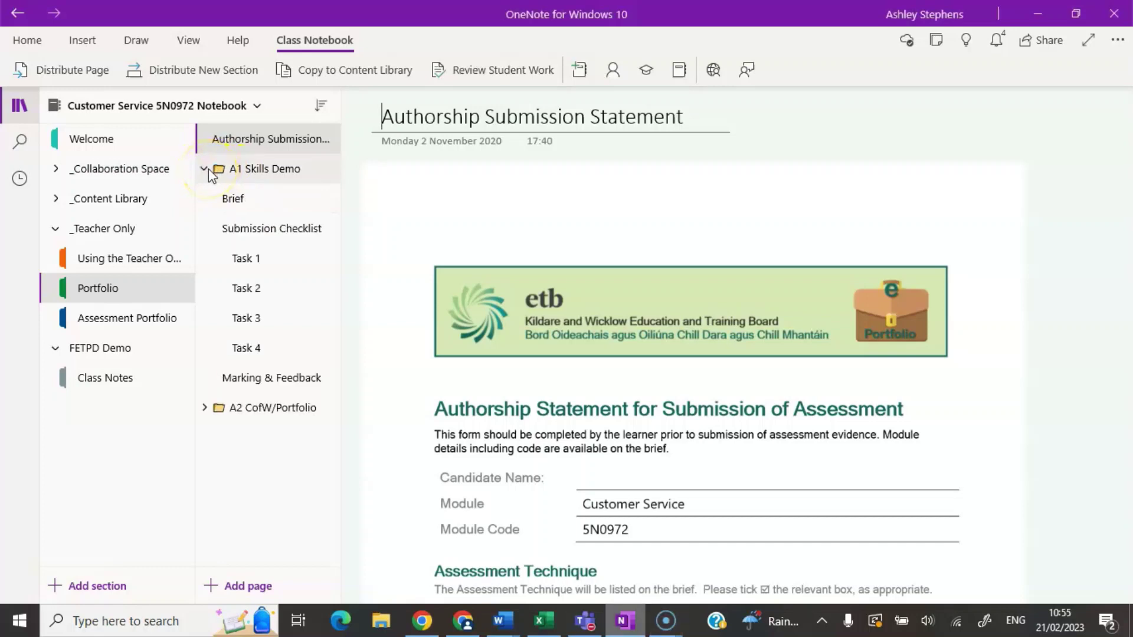
click(207, 408)
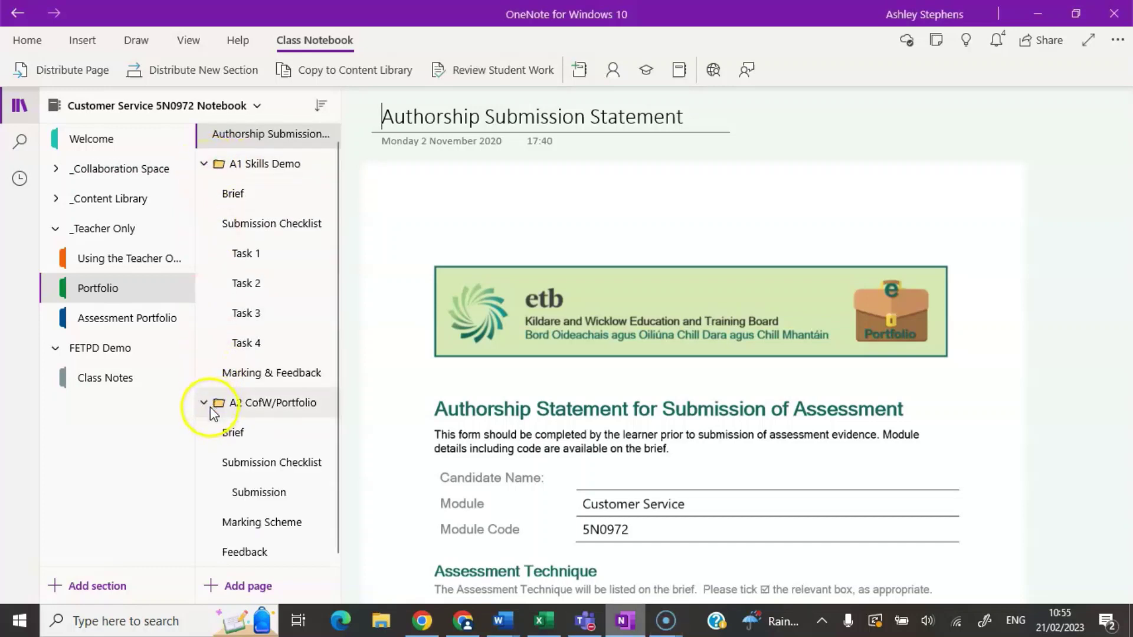
click(204, 164)
click(203, 199)
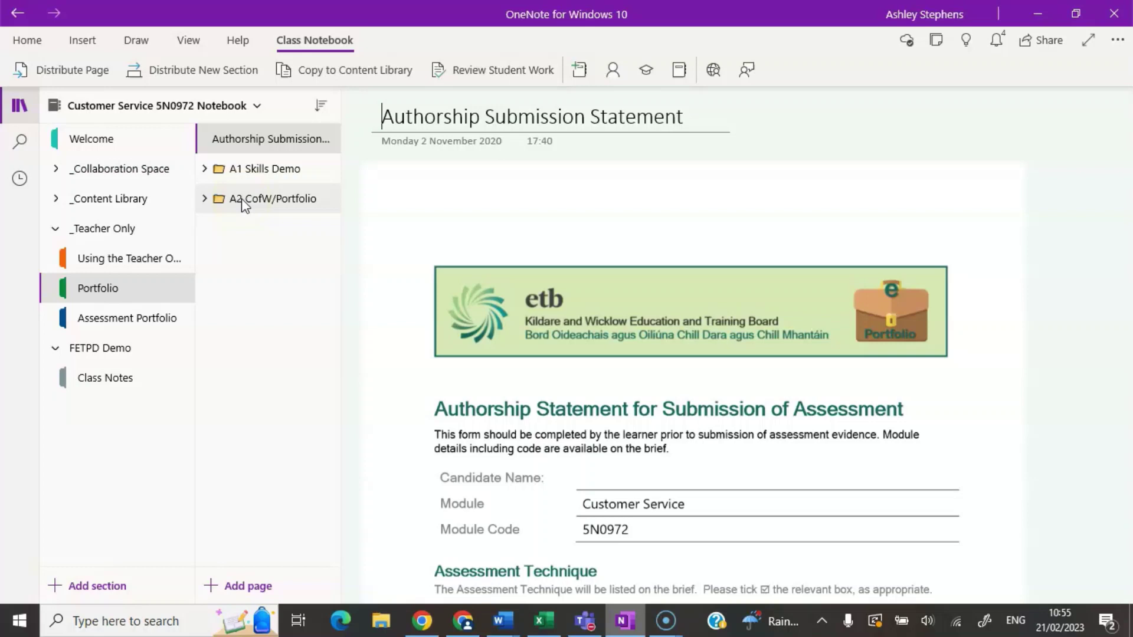
- Copy the Portfolio section from _Teacher Only into the FETPD Demo section group of the Customer Service 5N0972 Notebook and open the copy
right_click(129, 293)
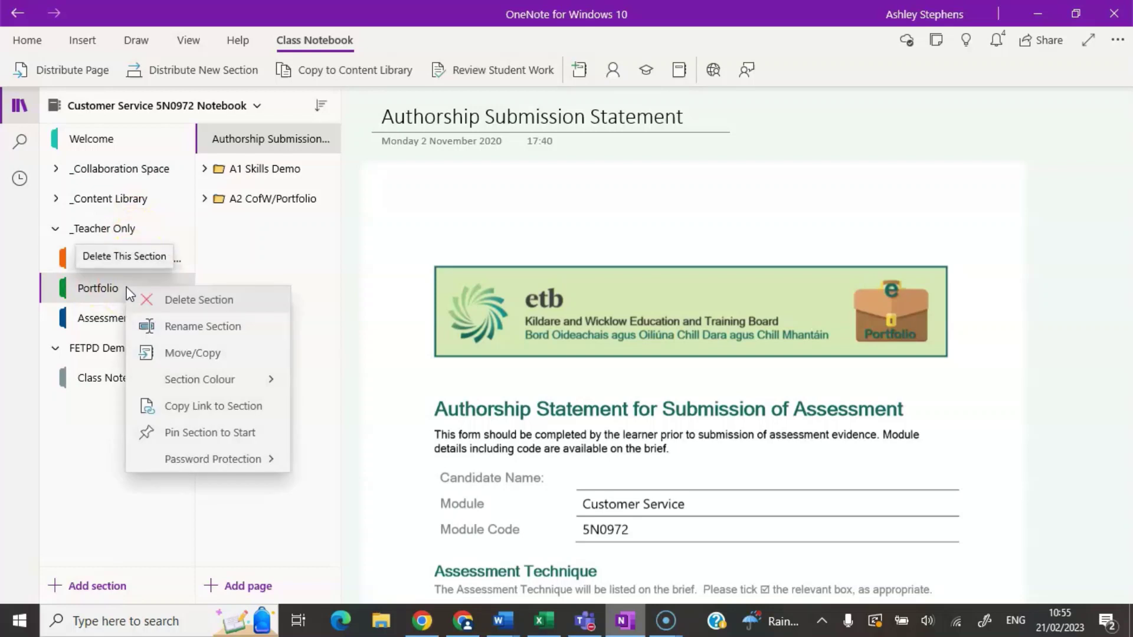
click(178, 352)
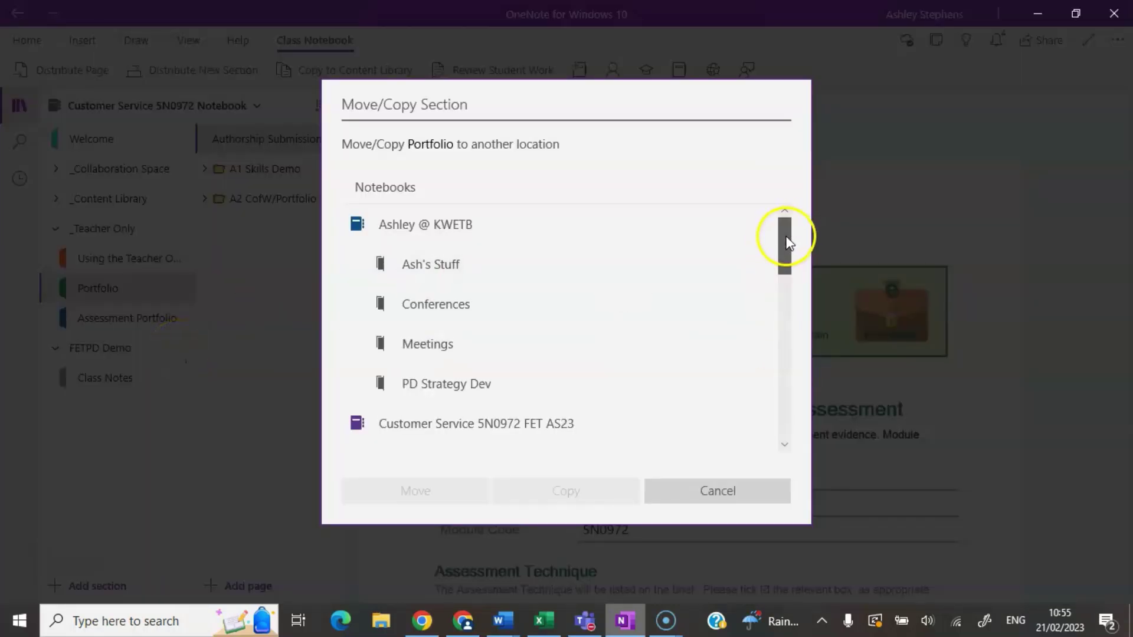
drag(787, 242, 785, 410)
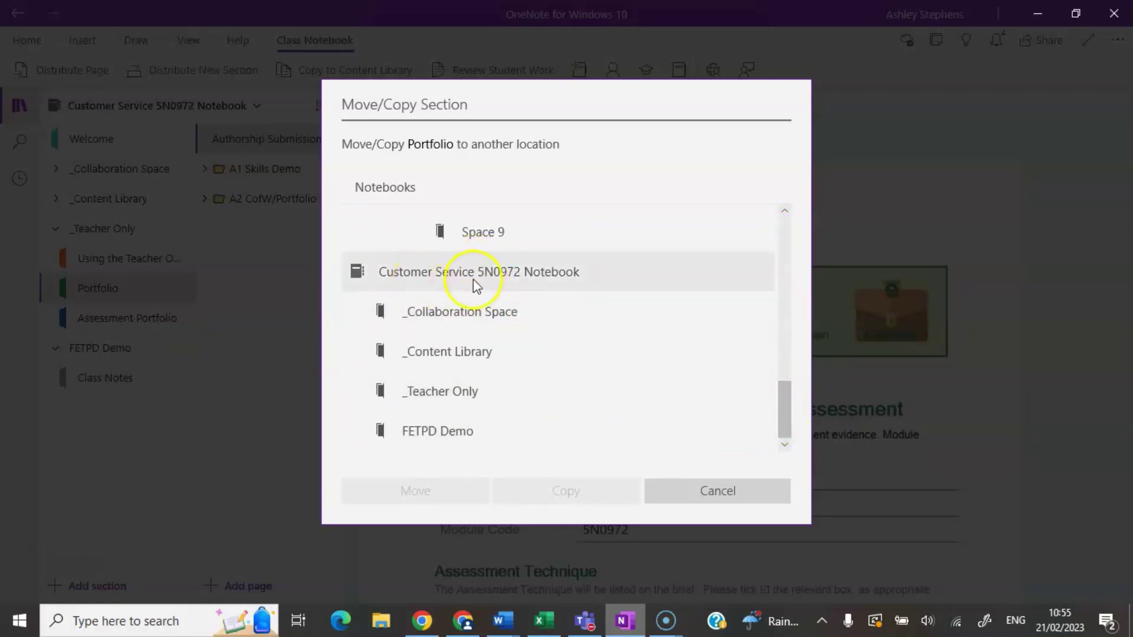
click(431, 429)
click(569, 490)
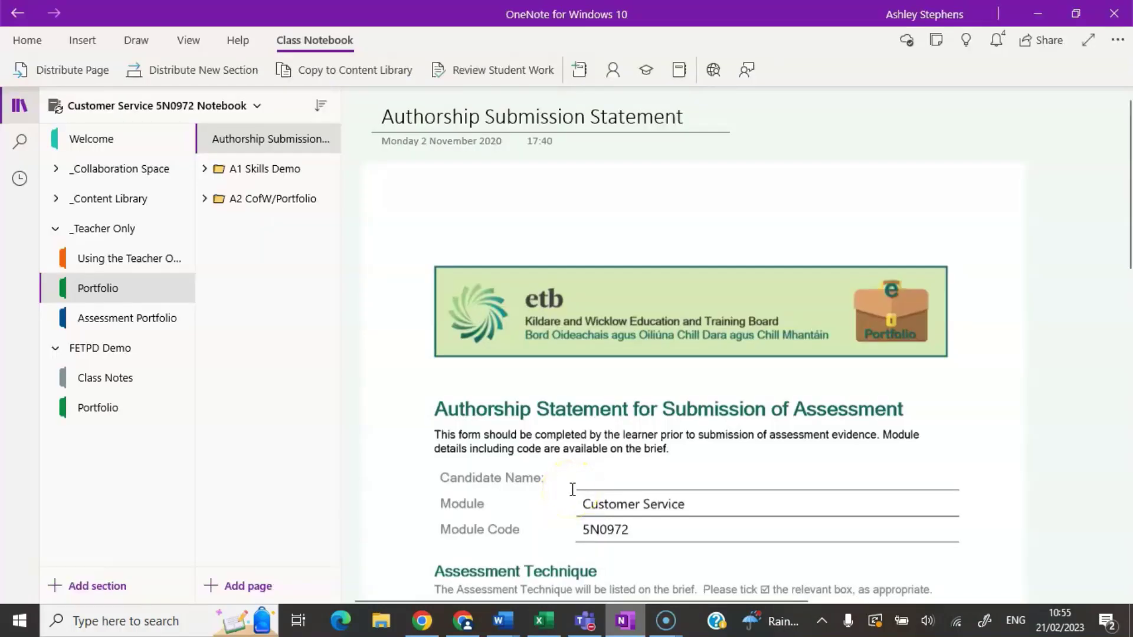
click(109, 407)
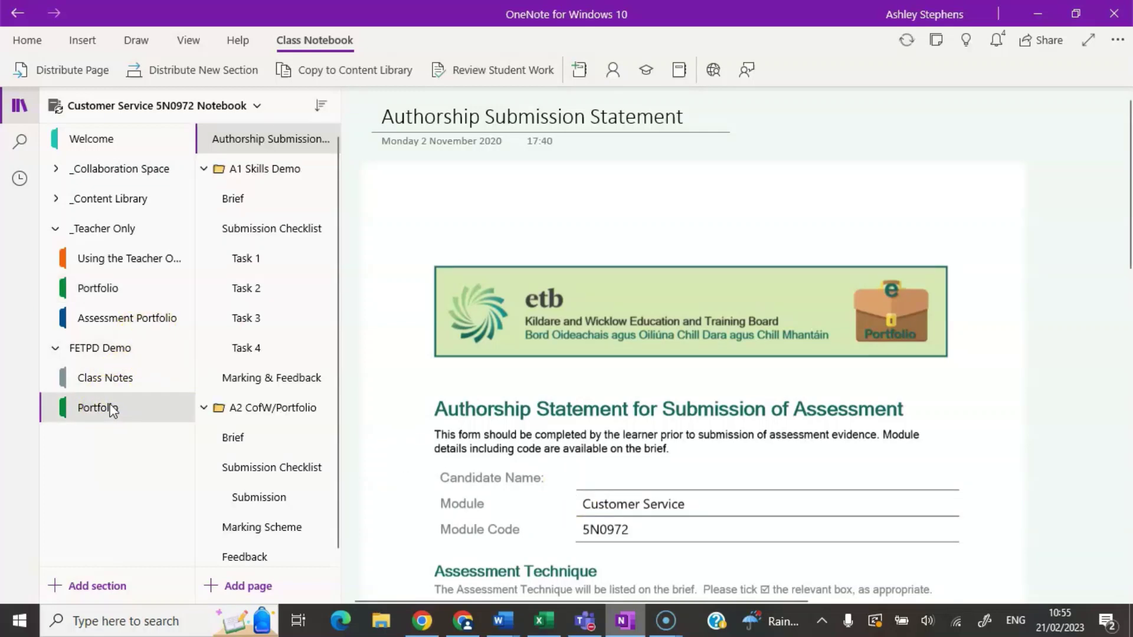
click(95, 411)
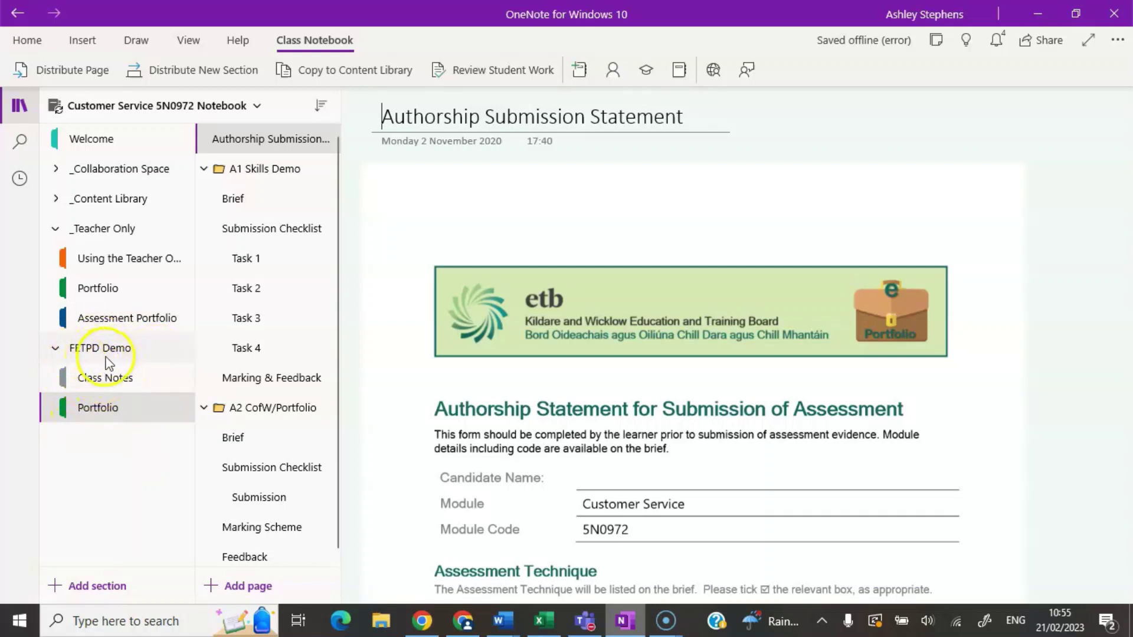
- Collapse the FETPD Demo section group and the copied A1 Skills Demo and A2 CofW/Portfolio page groups
click(56, 349)
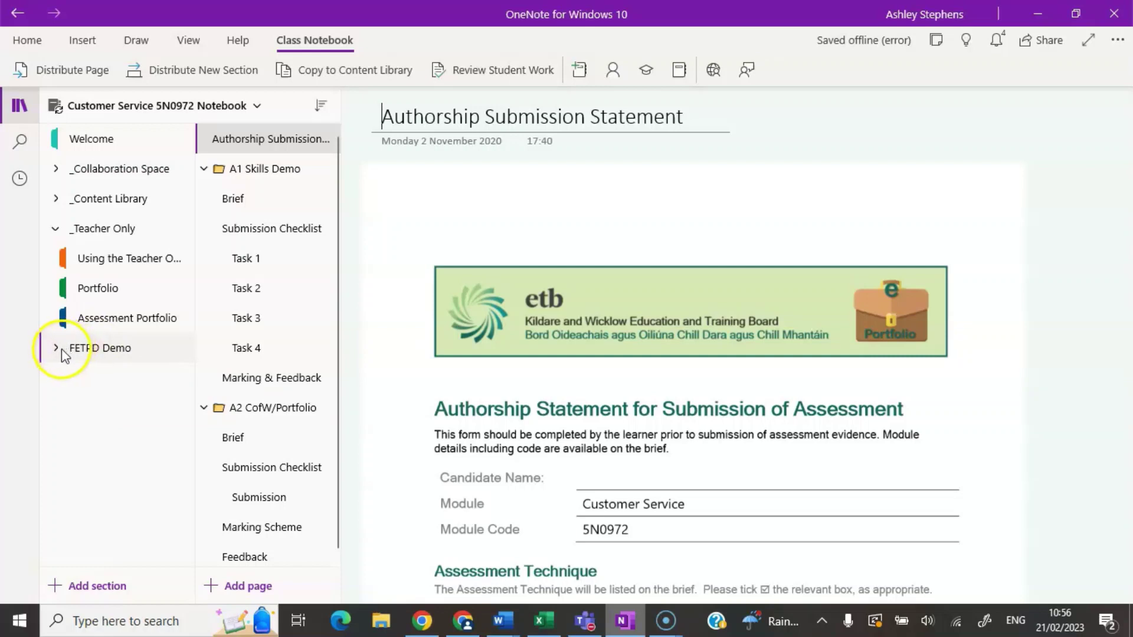
click(204, 169)
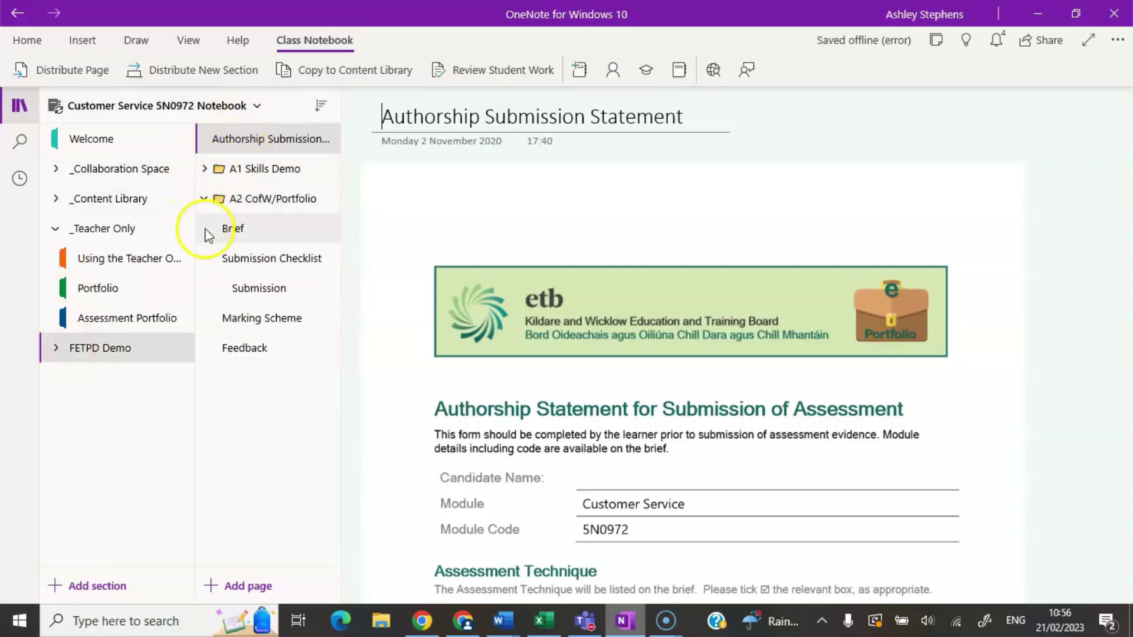
click(203, 199)
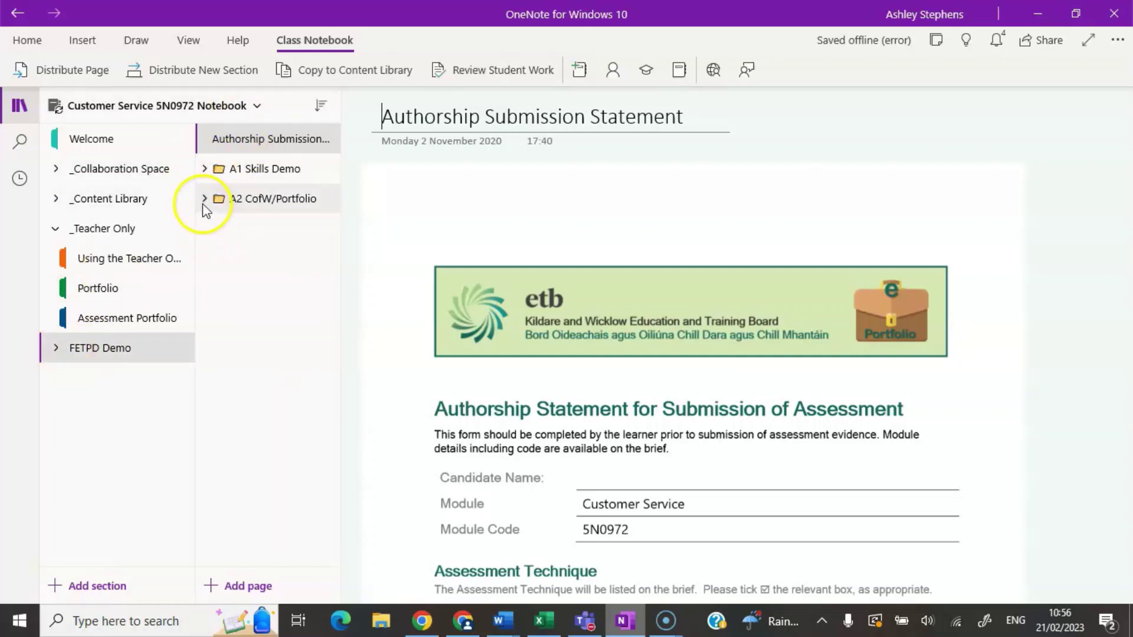
click(79, 348)
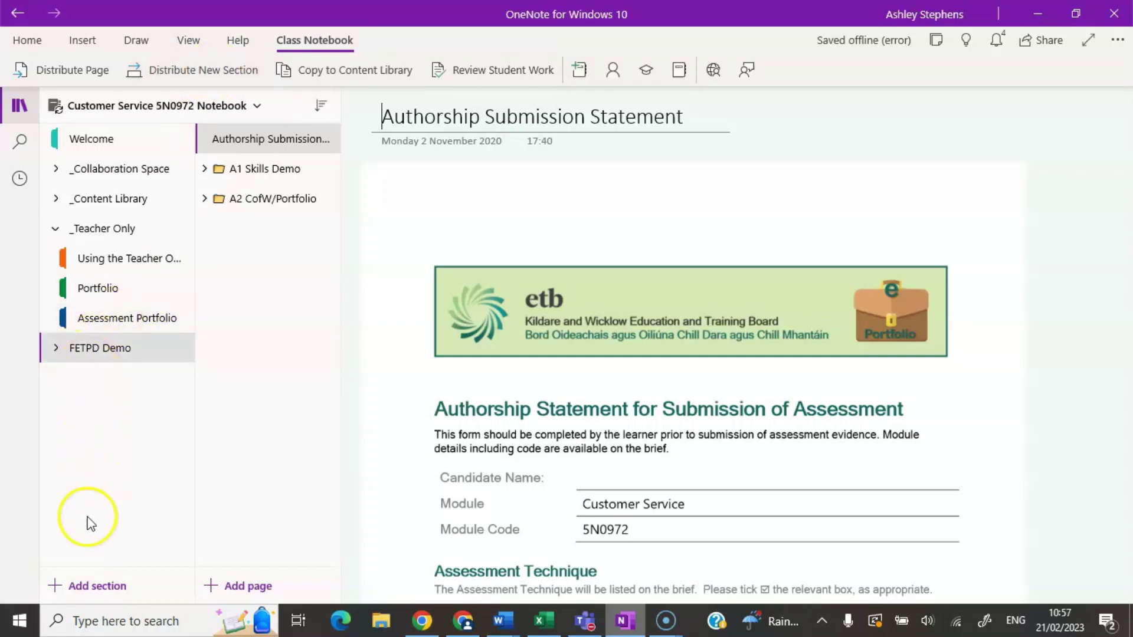
- Distribute a new section named Assessment ePortfolio to every student in the class notebook
click(221, 72)
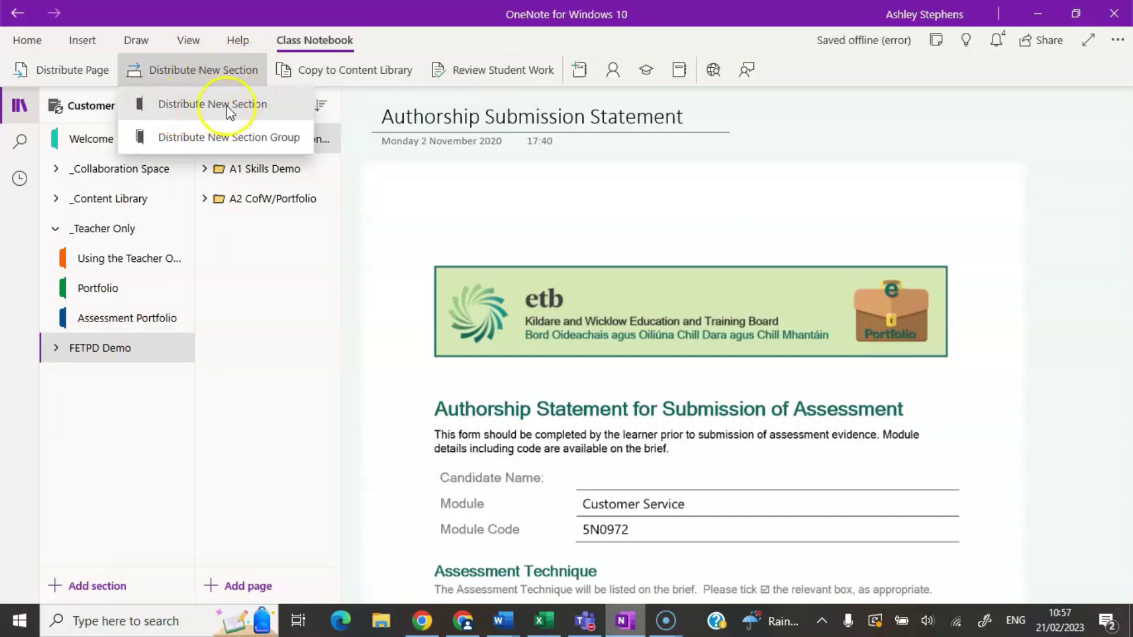
click(204, 109)
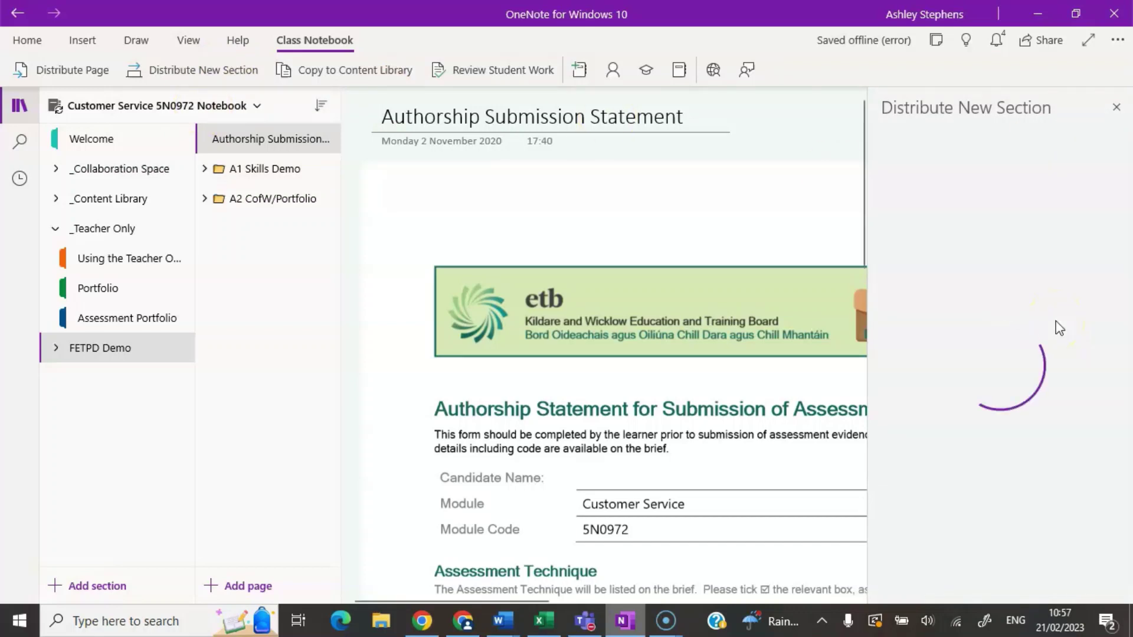
click(974, 212)
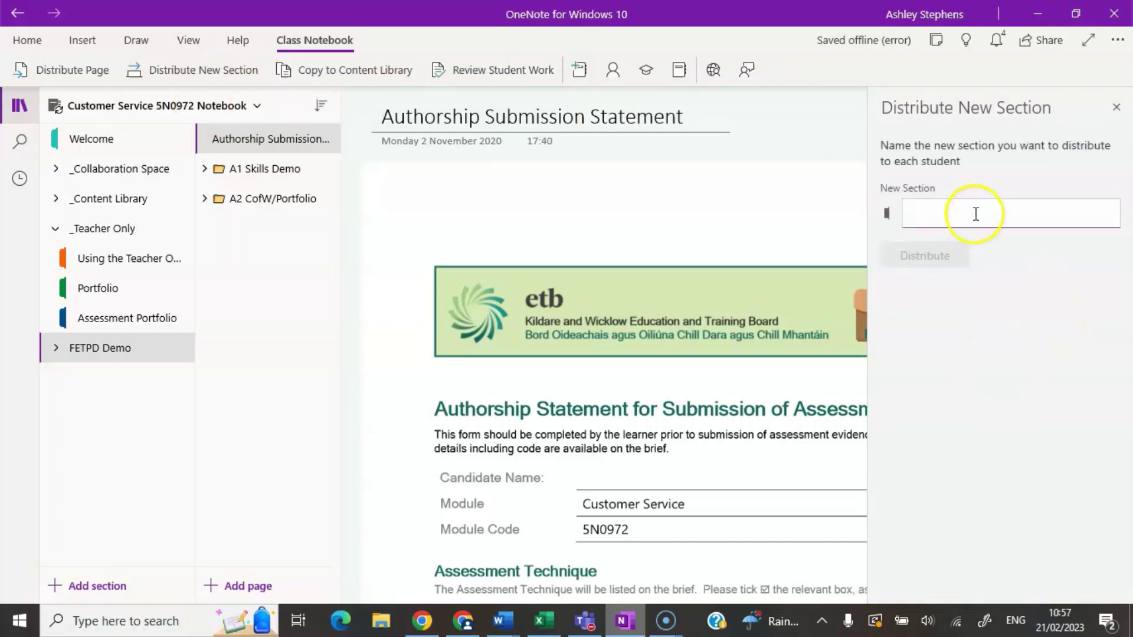
text(Assessment ePortfolio)
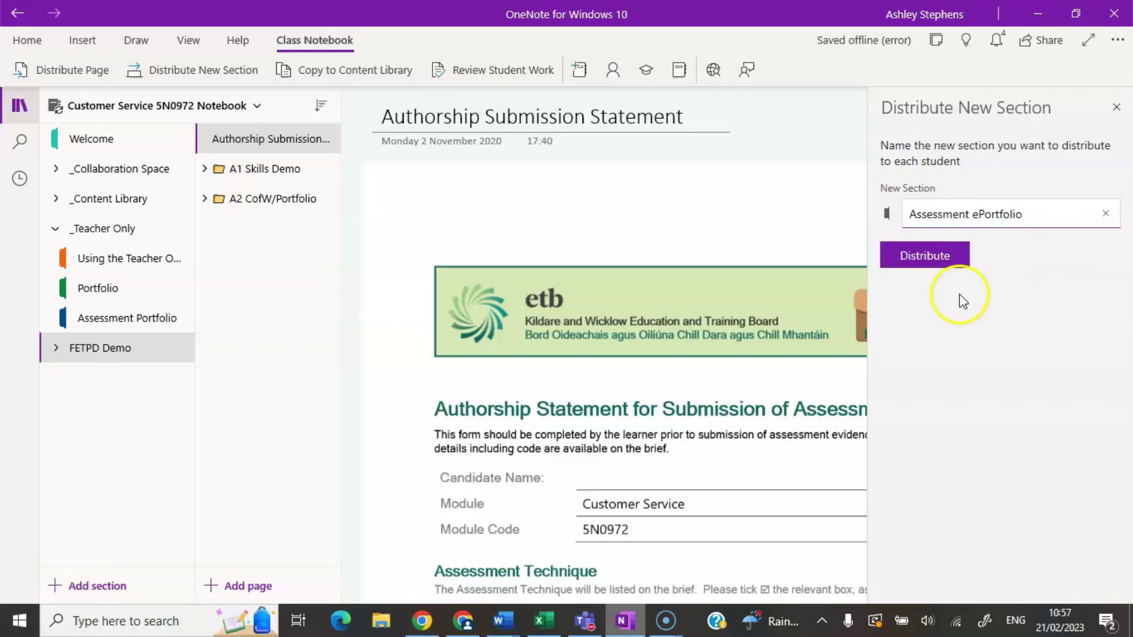
click(934, 261)
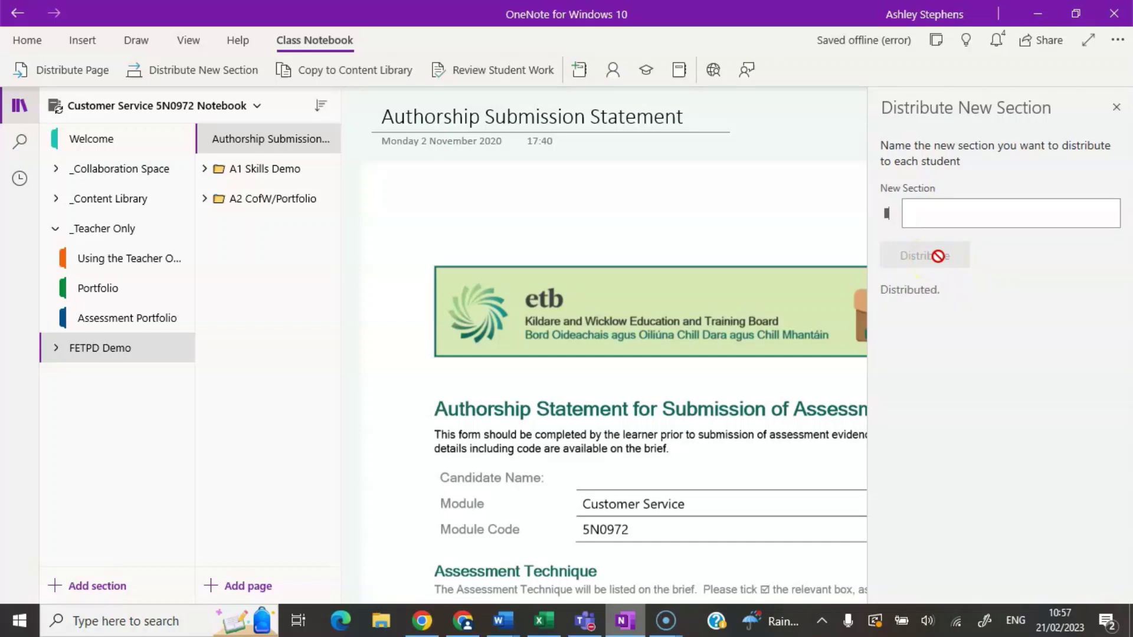
- Expand the FETPD Demo section group to check for the distributed section, and close the Distribute New Section pane
click(61, 348)
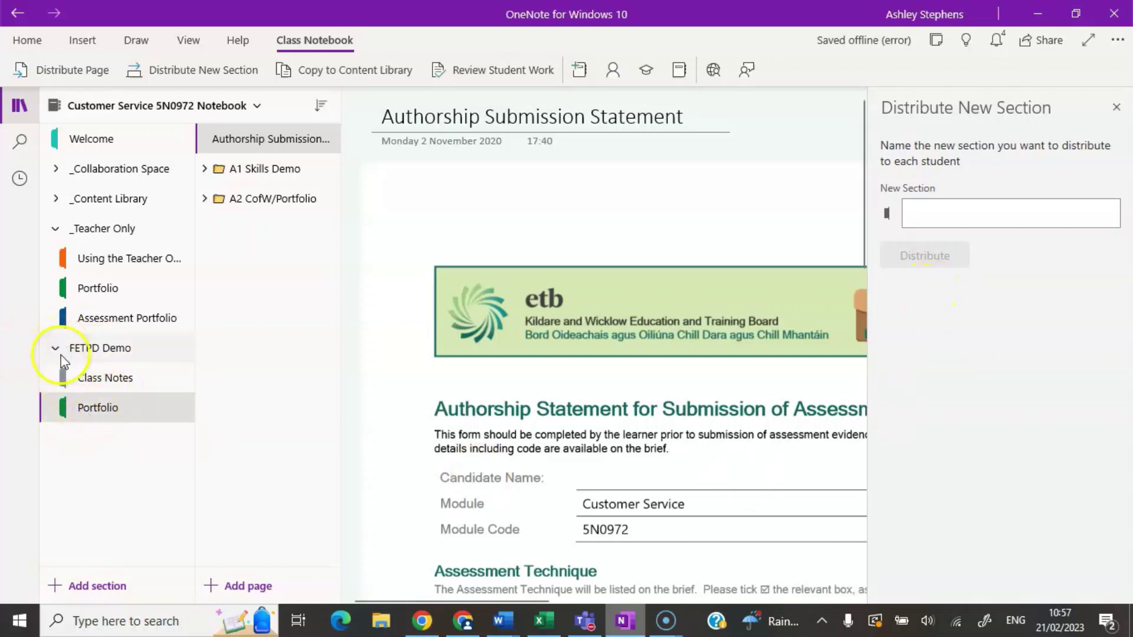
click(56, 349)
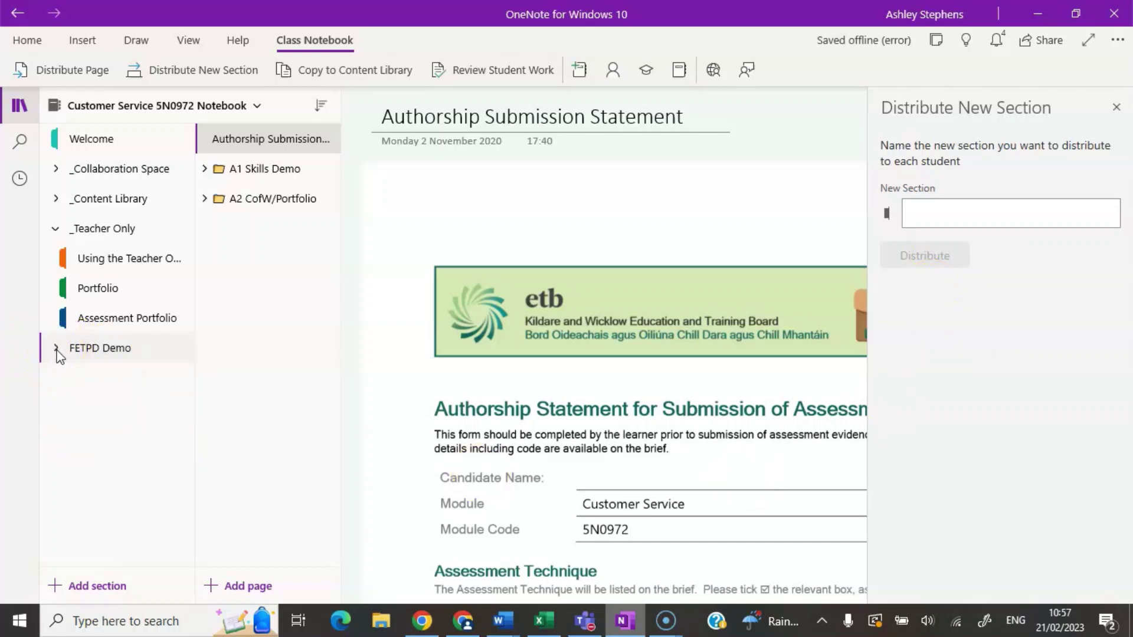
click(56, 349)
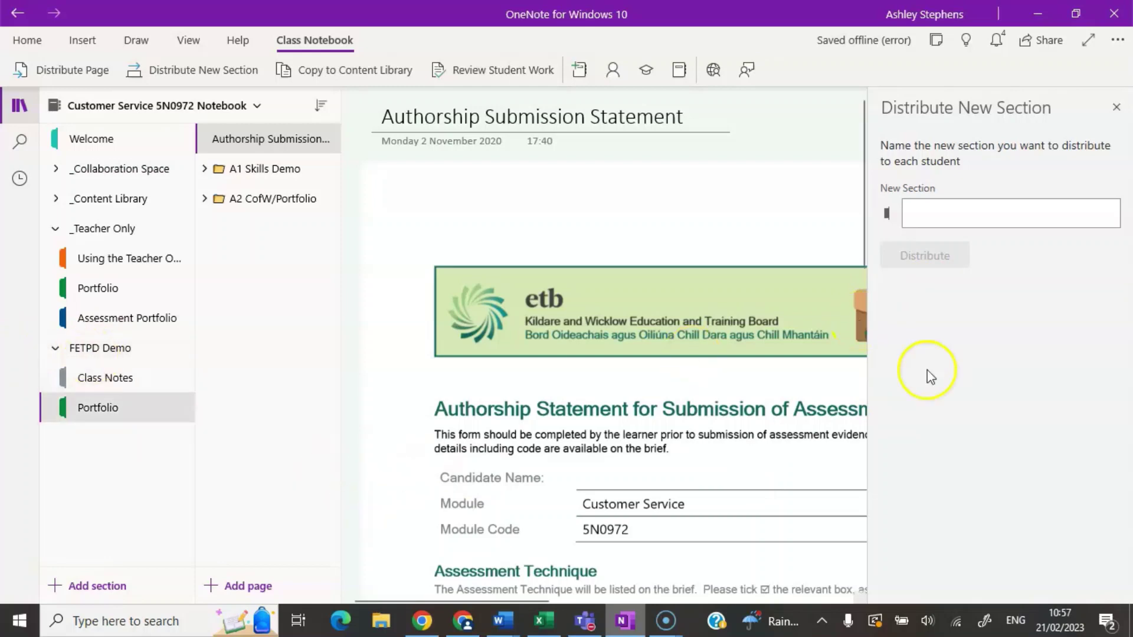
click(1114, 110)
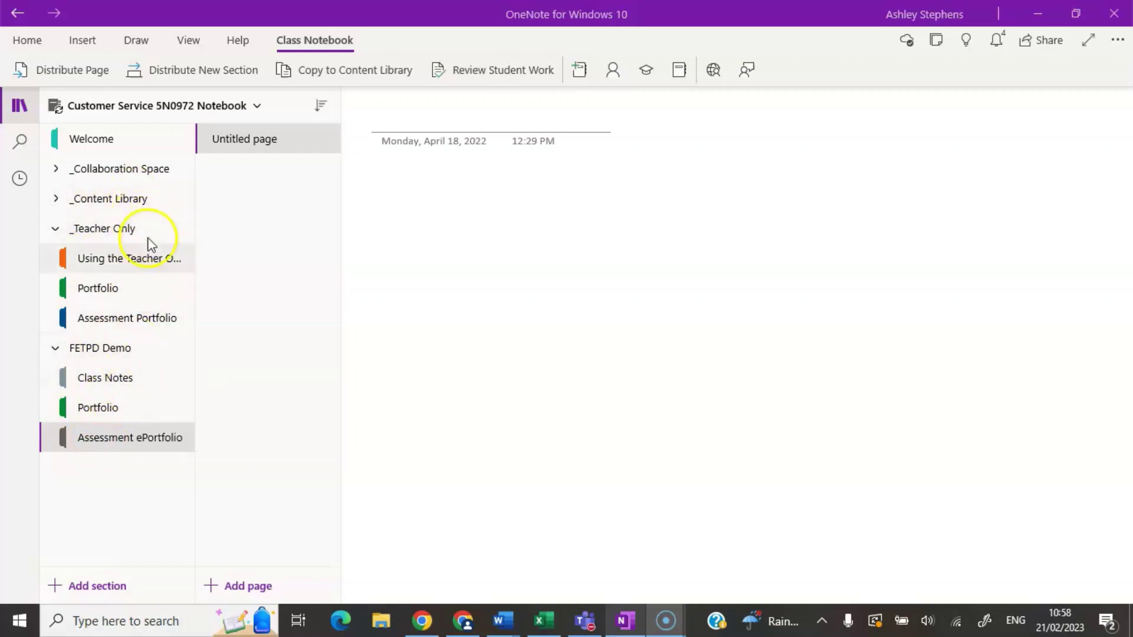
- Distribute the Authorship Submission Statement page from the _Teacher Only Portfolio section to the students' Assessment ePortfolio section
click(117, 297)
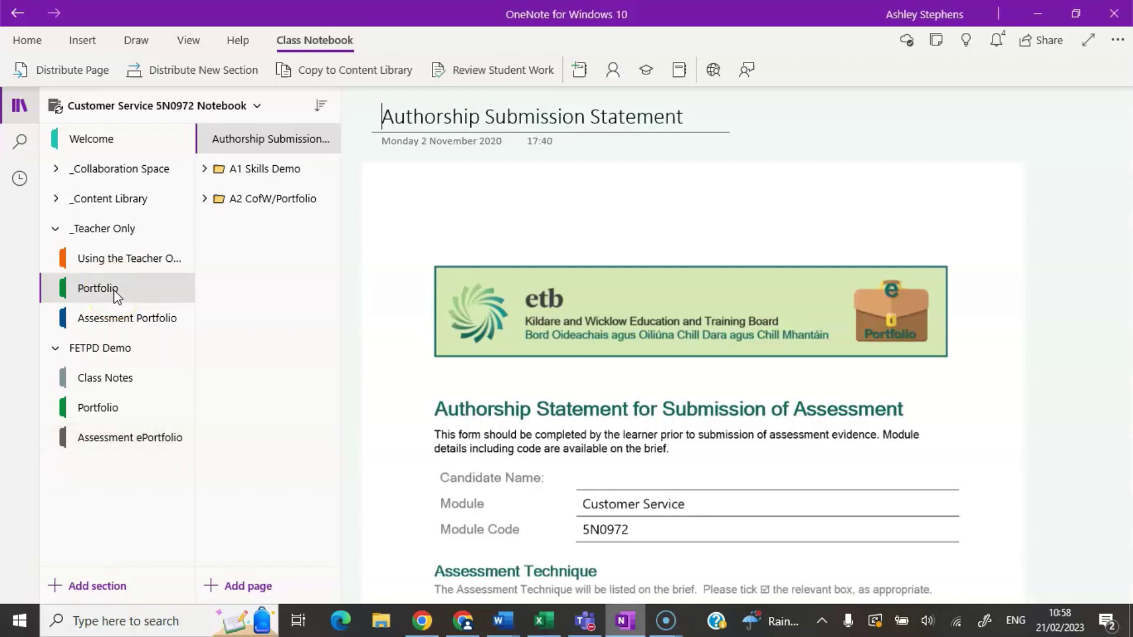
click(258, 145)
click(243, 144)
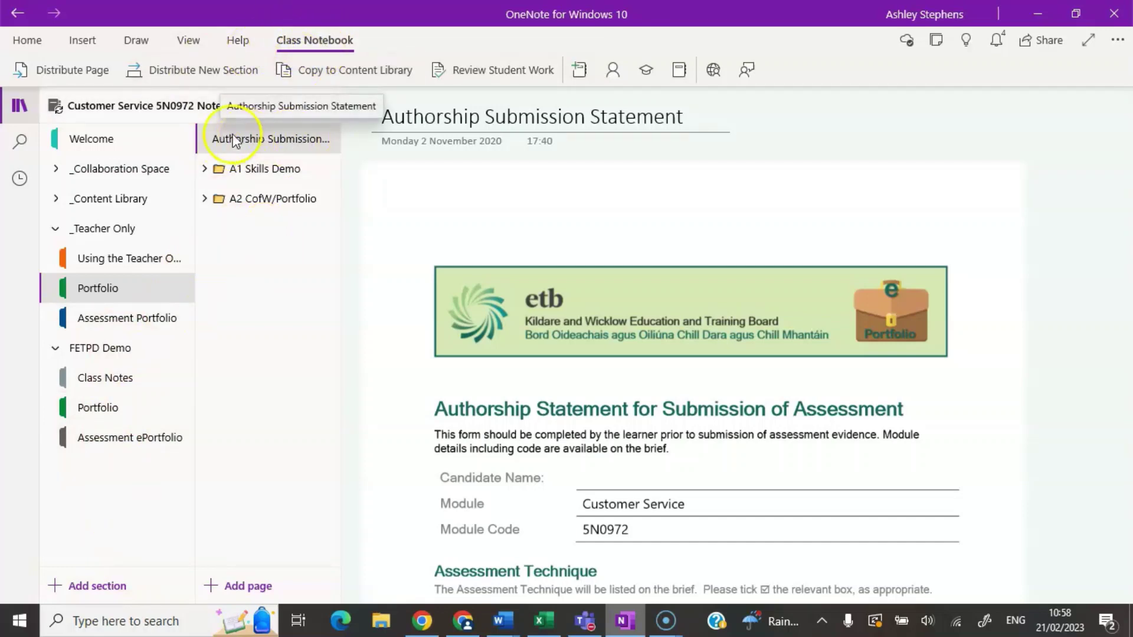
click(86, 73)
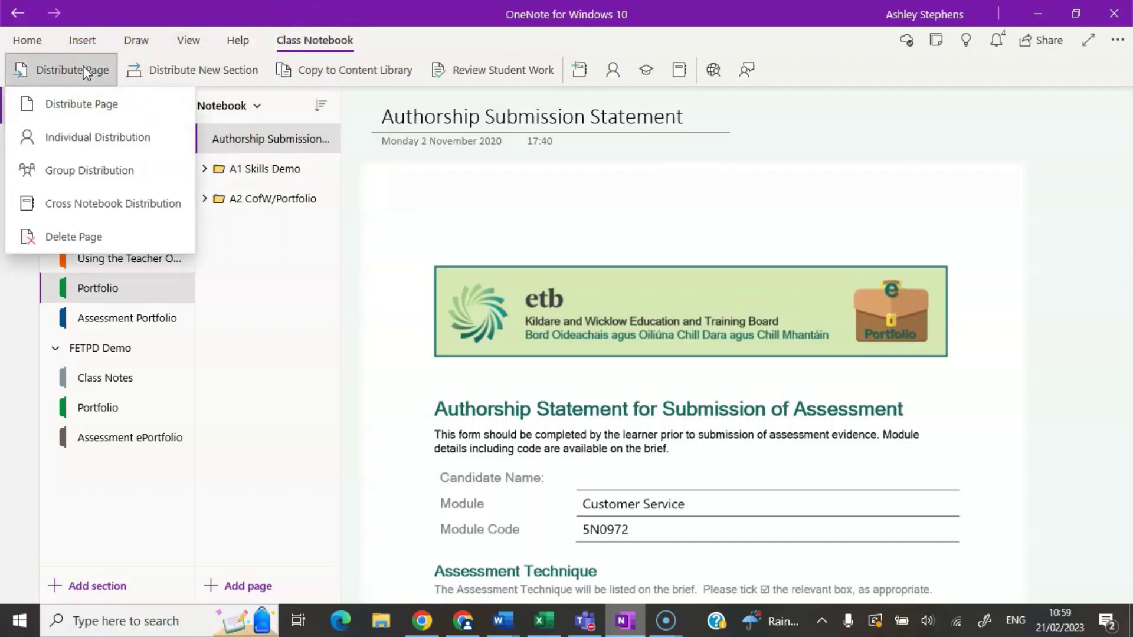
click(89, 102)
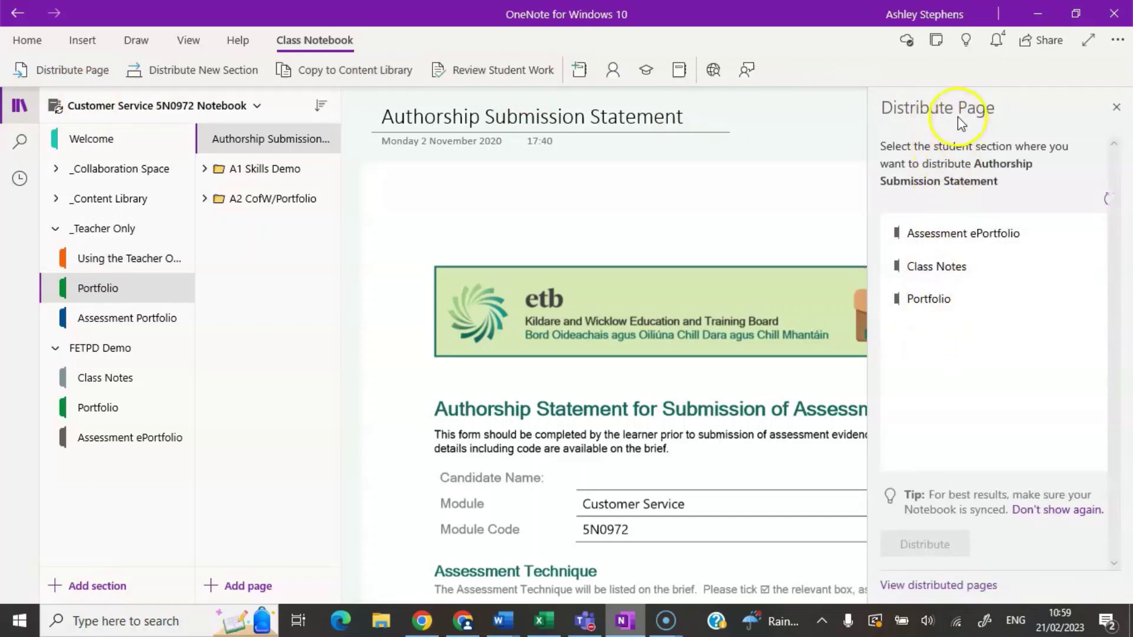
click(993, 239)
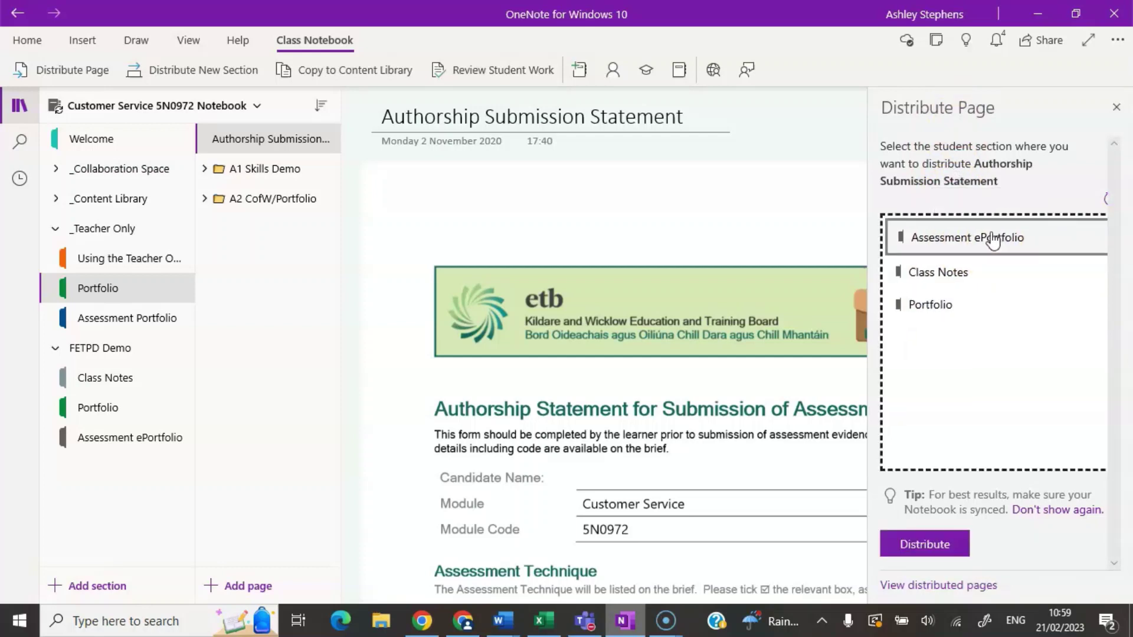
click(929, 543)
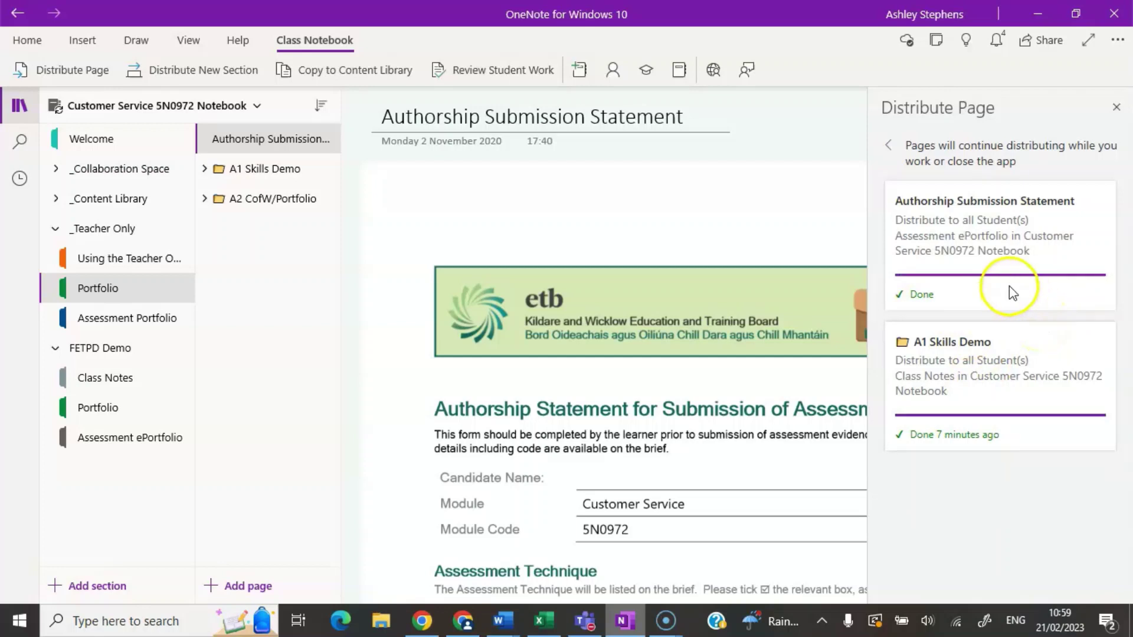
click(1115, 108)
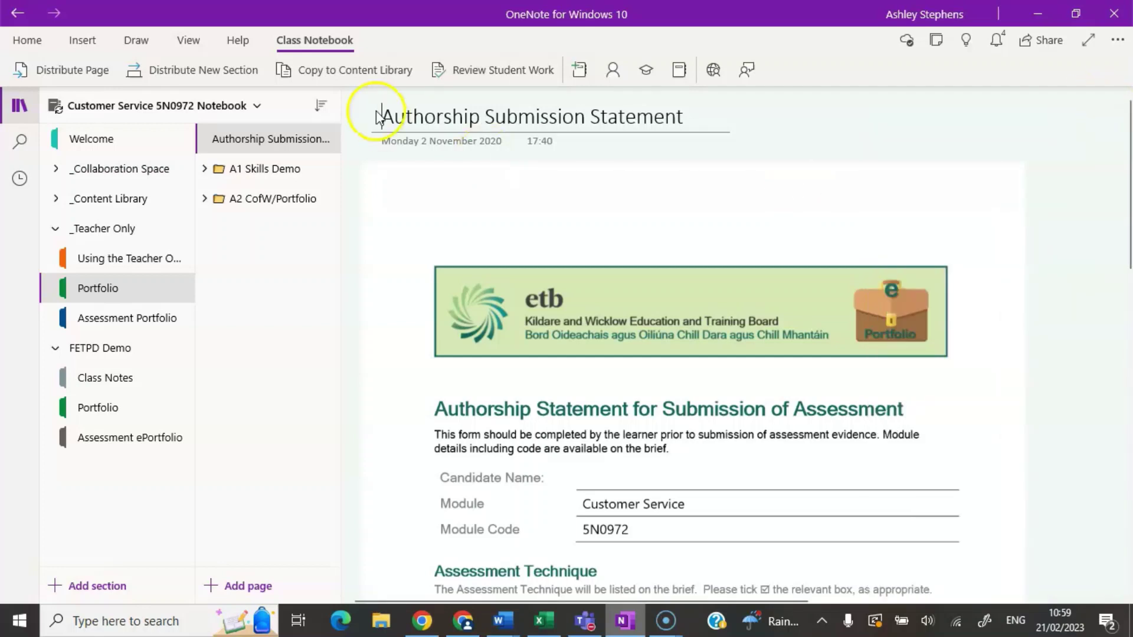
- Delete the blank untitled page from FETPD Demo's Assessment ePortfolio section, keeping the Authorship Submission Statement page
click(90, 444)
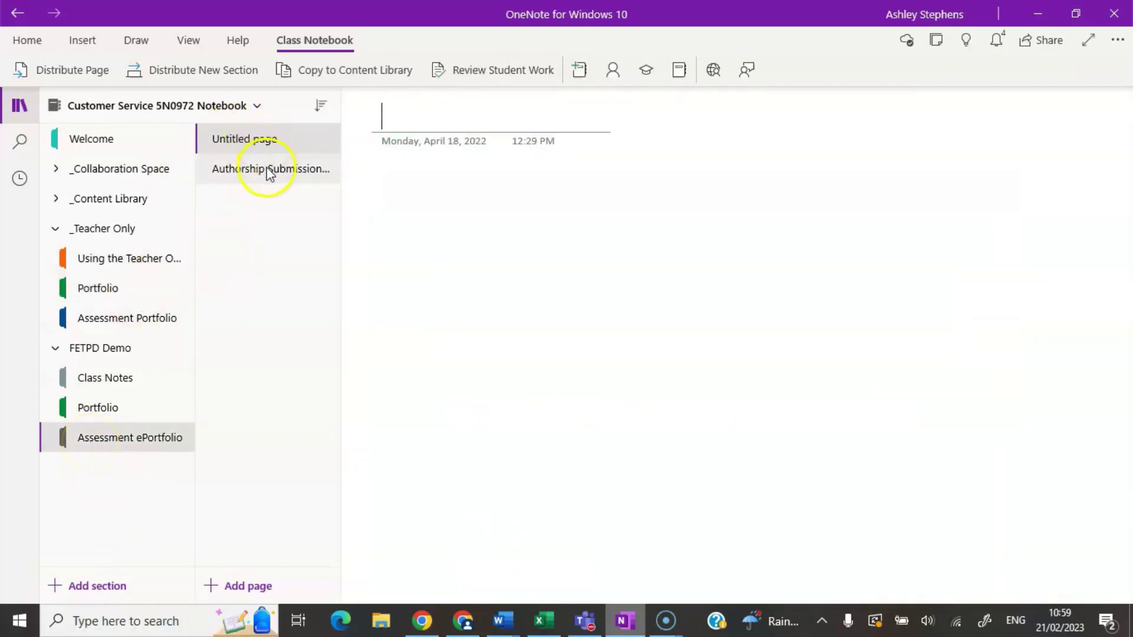
click(268, 171)
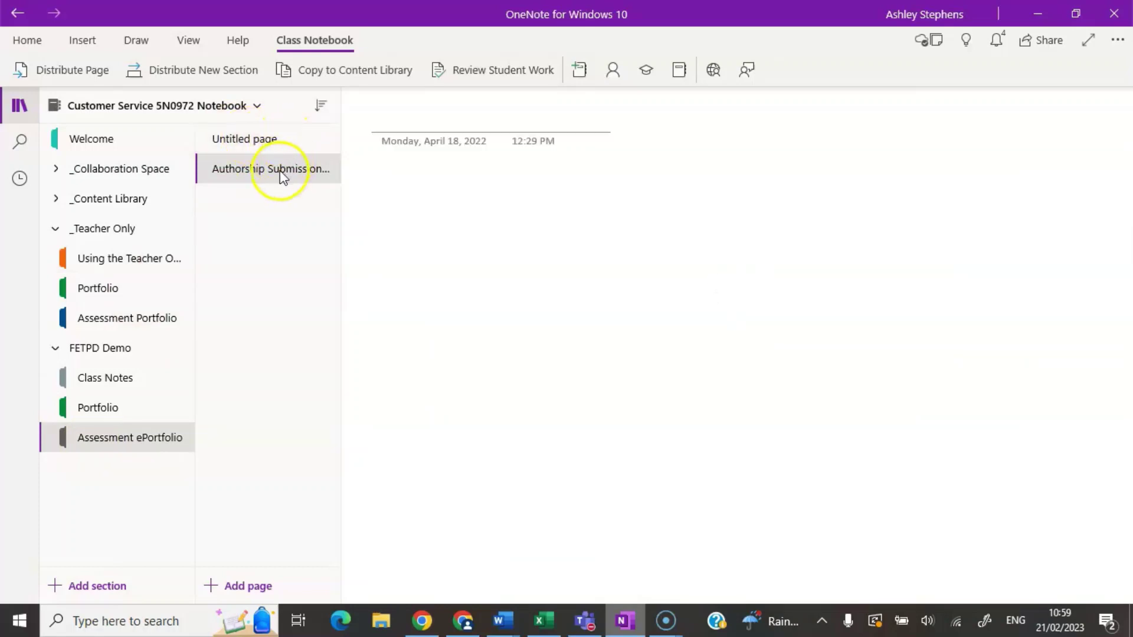
drag(278, 173, 260, 142)
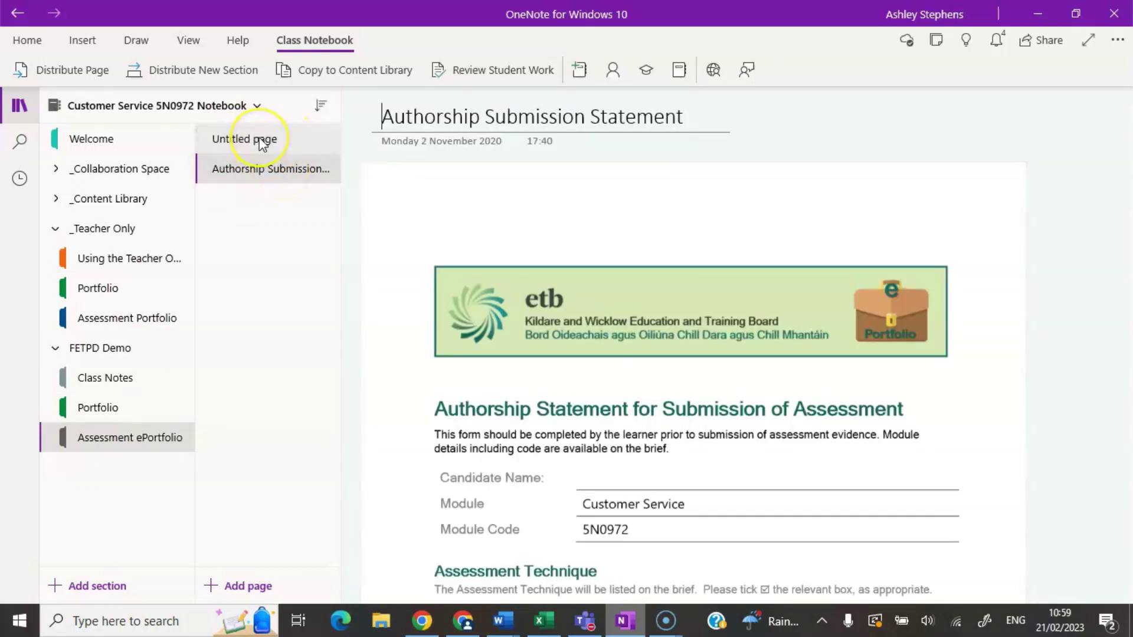
click(261, 141)
right_click(260, 141)
click(307, 150)
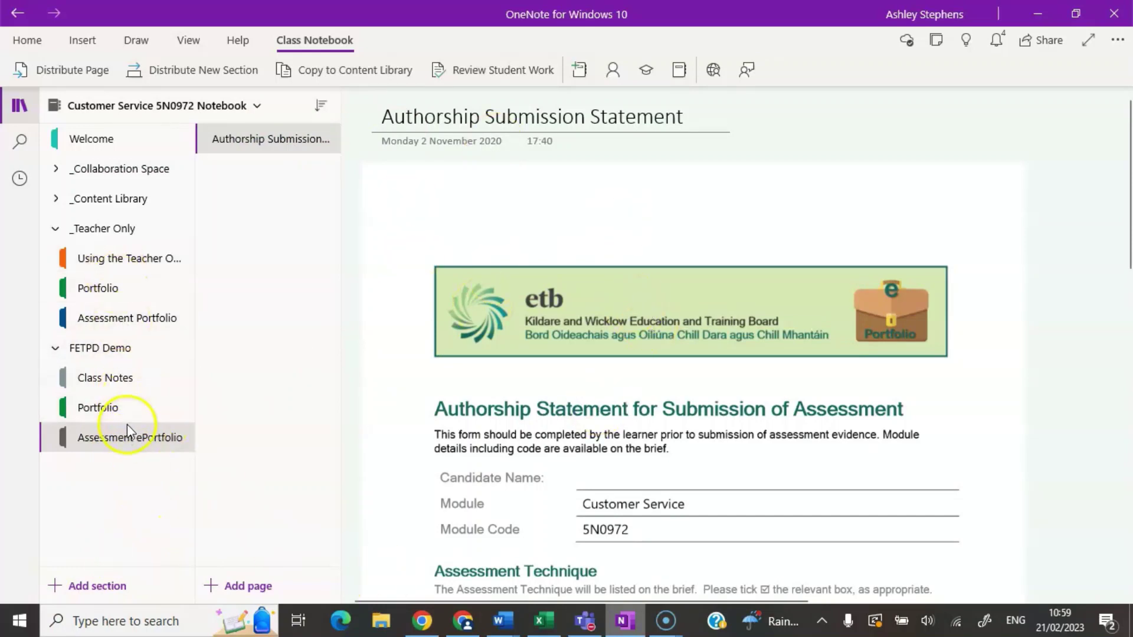
- Examine the A1 Skills Demo page and its subpages in the _Teacher Only Portfolio section, and collapse the page group
click(122, 287)
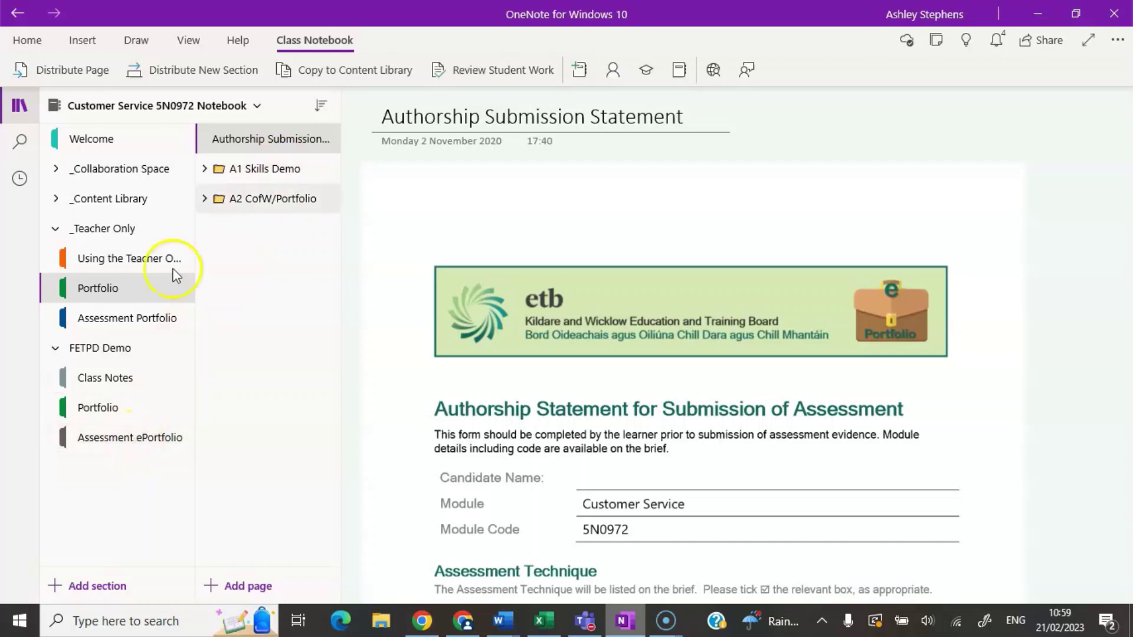
click(204, 170)
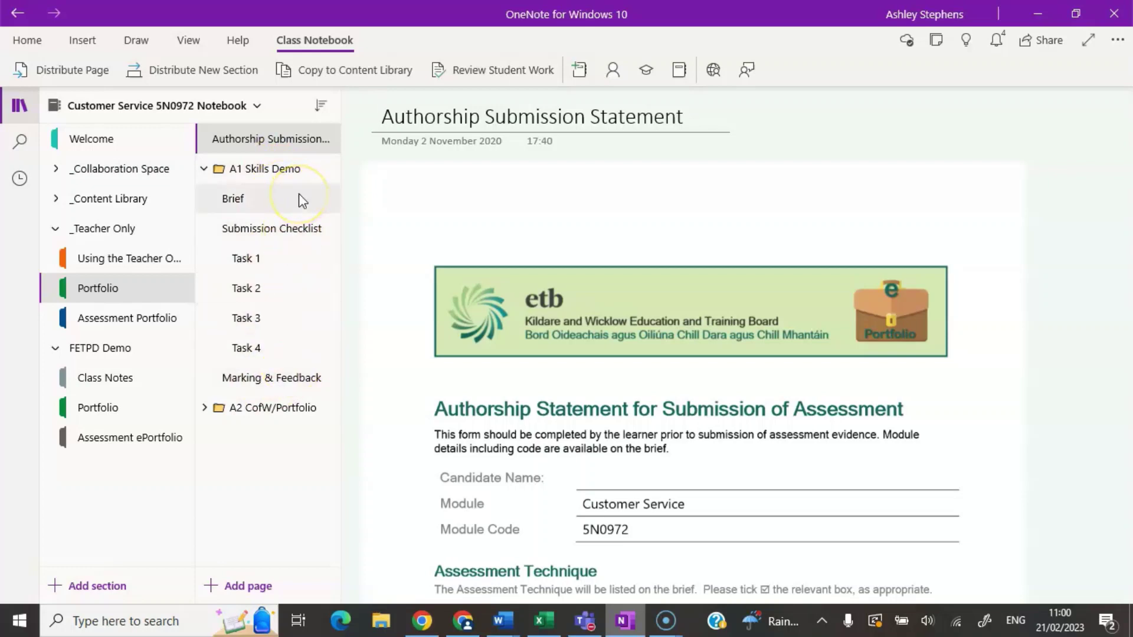
click(204, 170)
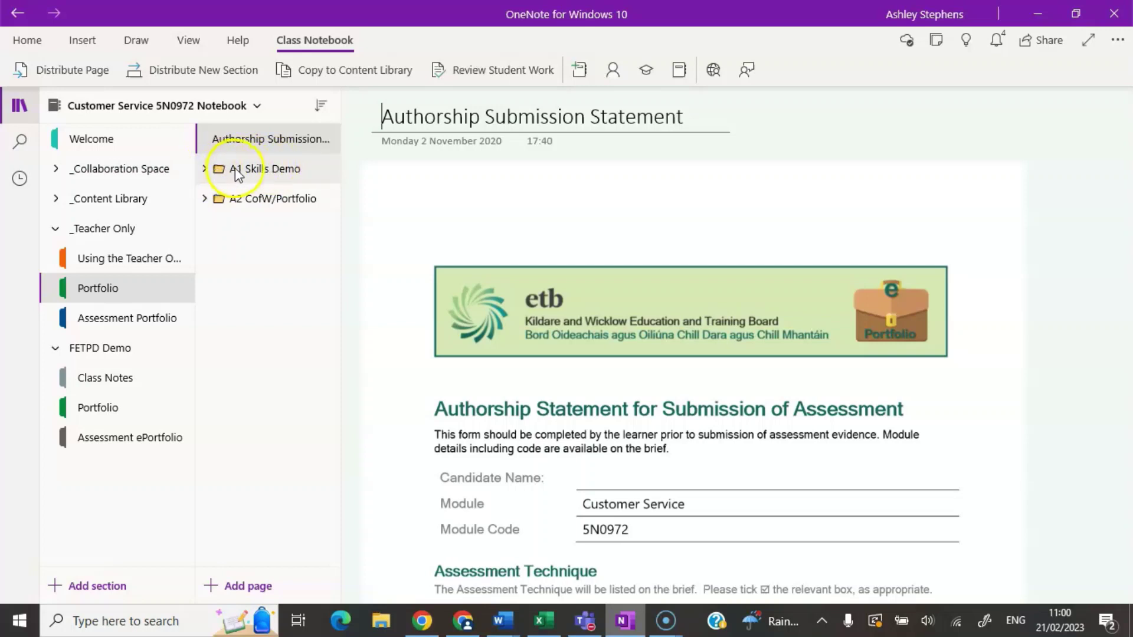
click(207, 170)
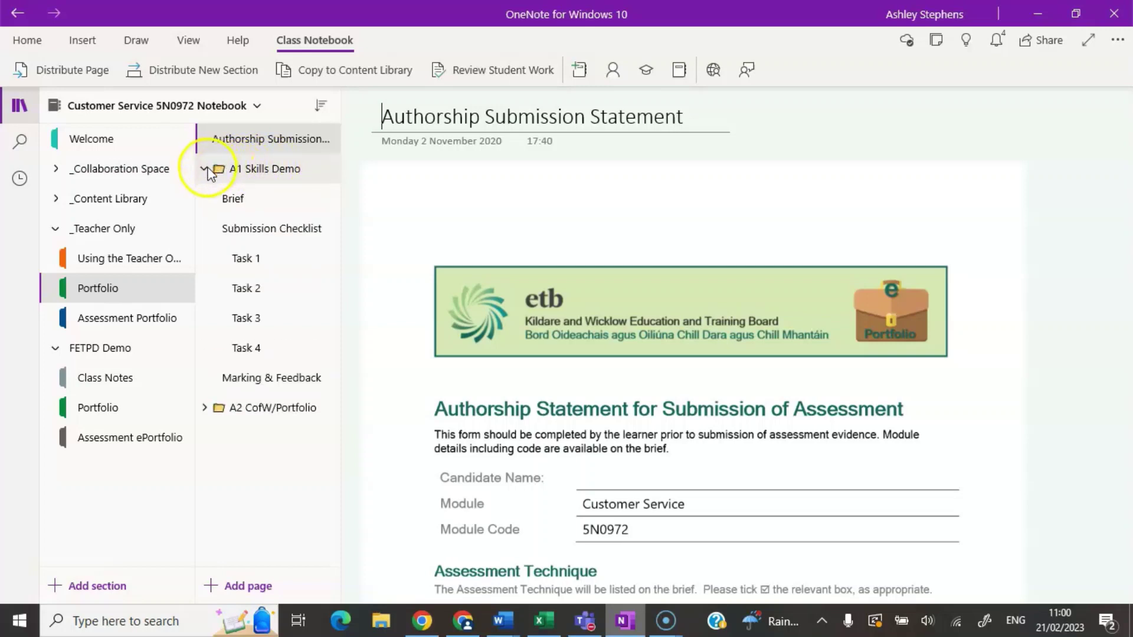
click(206, 168)
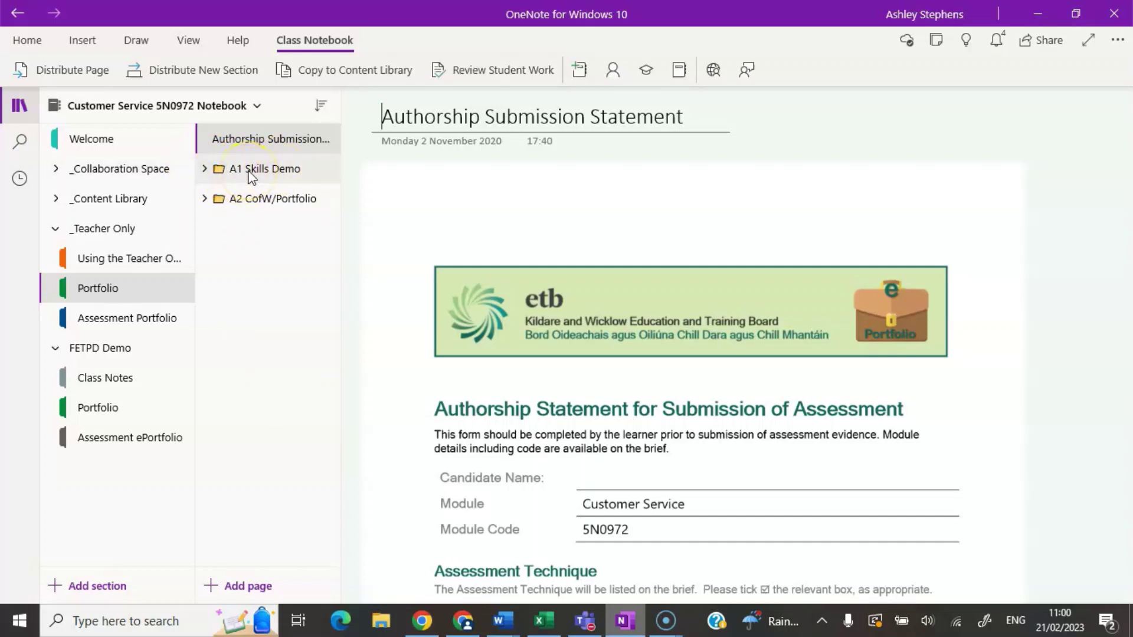
click(215, 170)
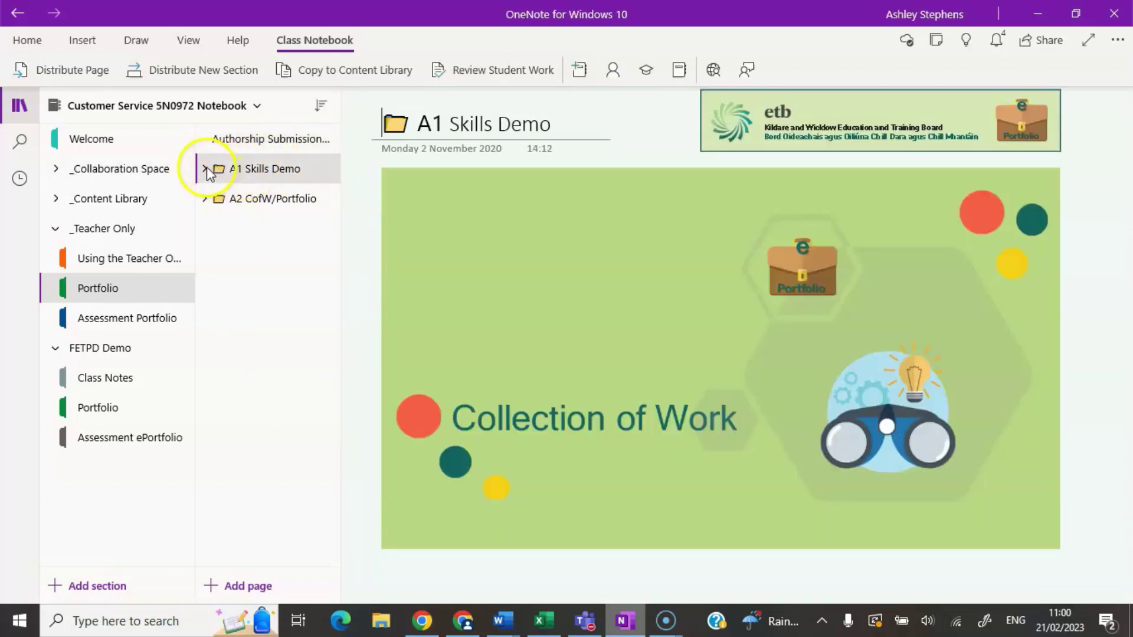
click(206, 168)
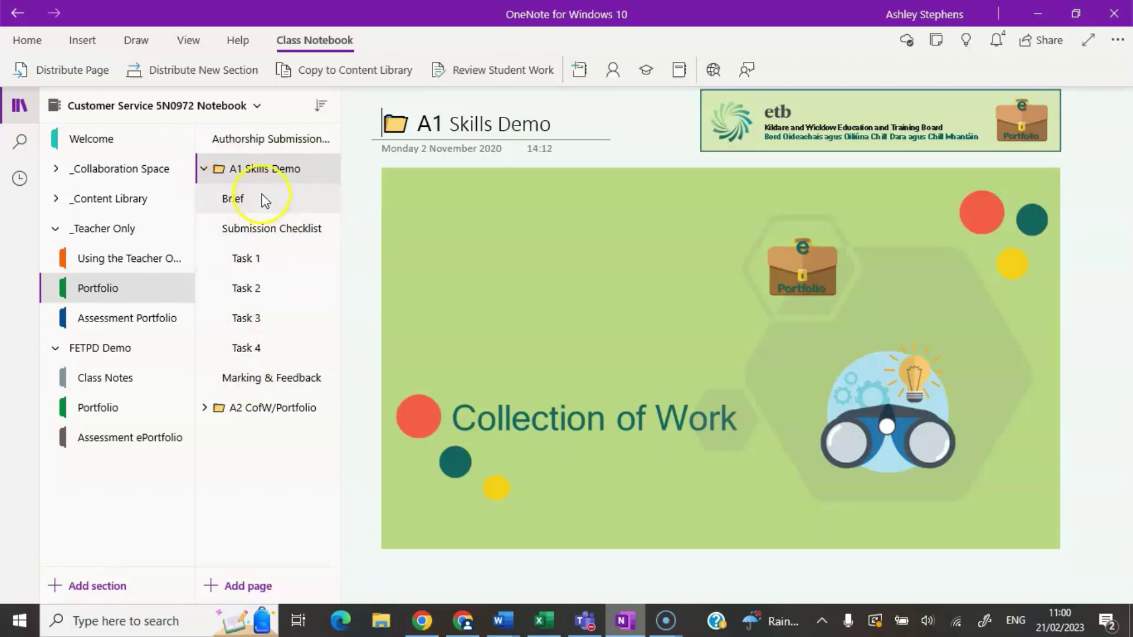
click(204, 169)
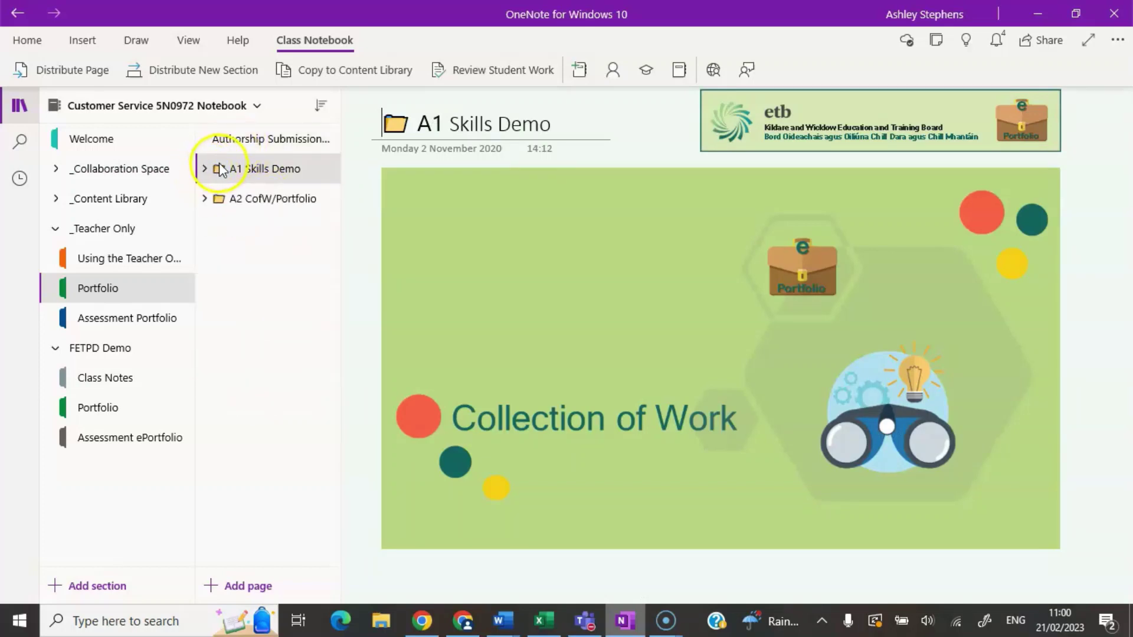
- Copy the collapsed A1 Skills Demo page group into FETPD Demo's Assessment ePortfolio section and open that section
right_click(261, 168)
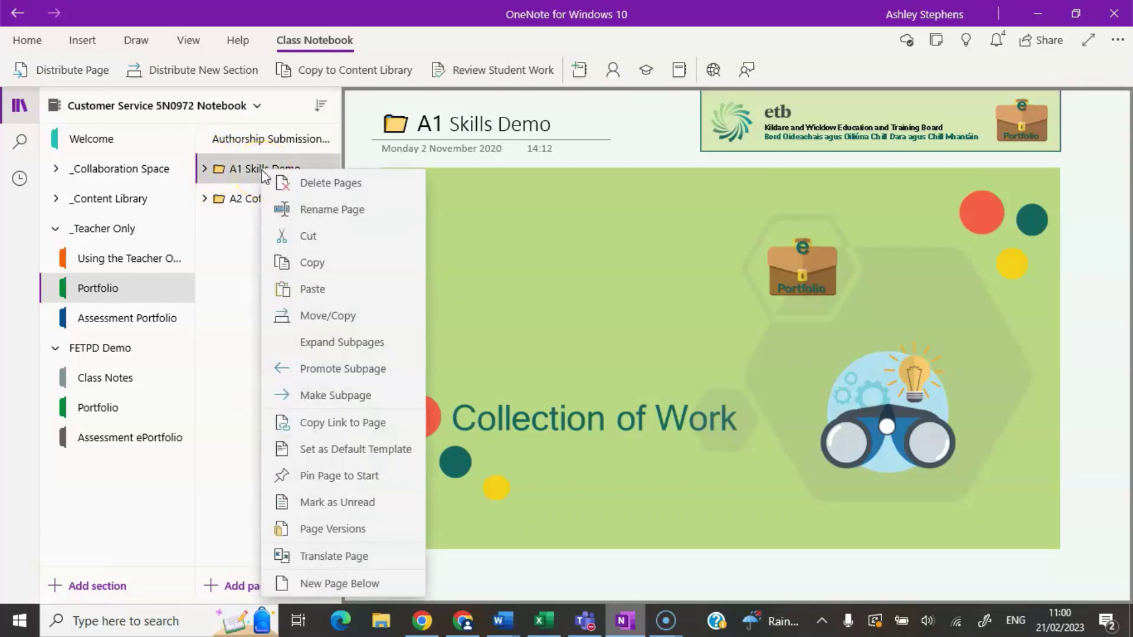
click(336, 316)
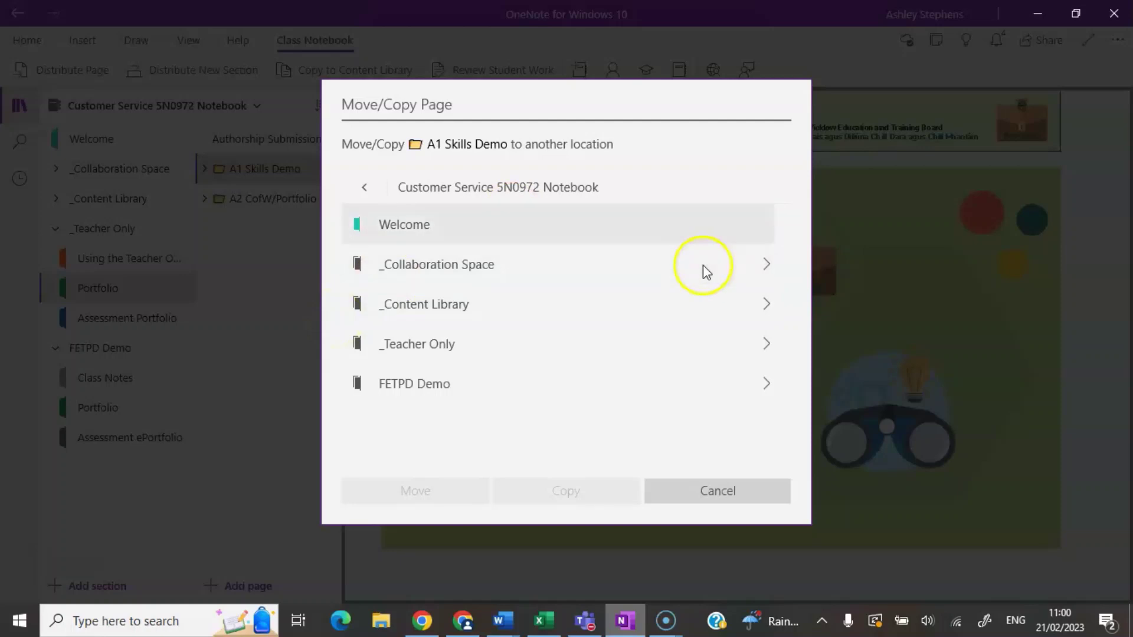
click(534, 396)
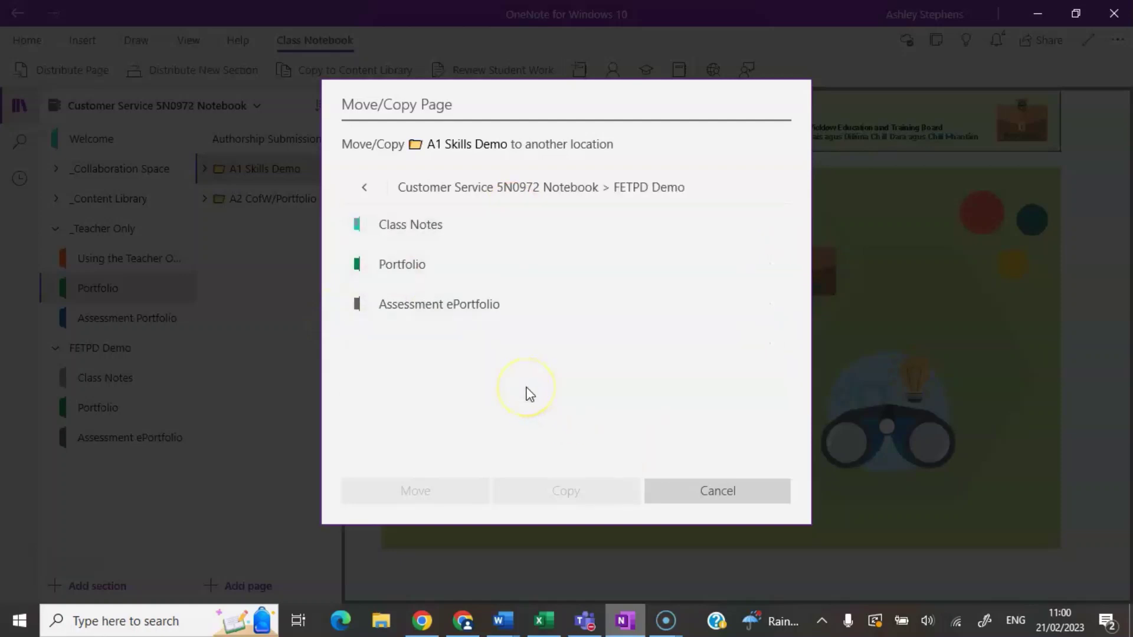
click(496, 308)
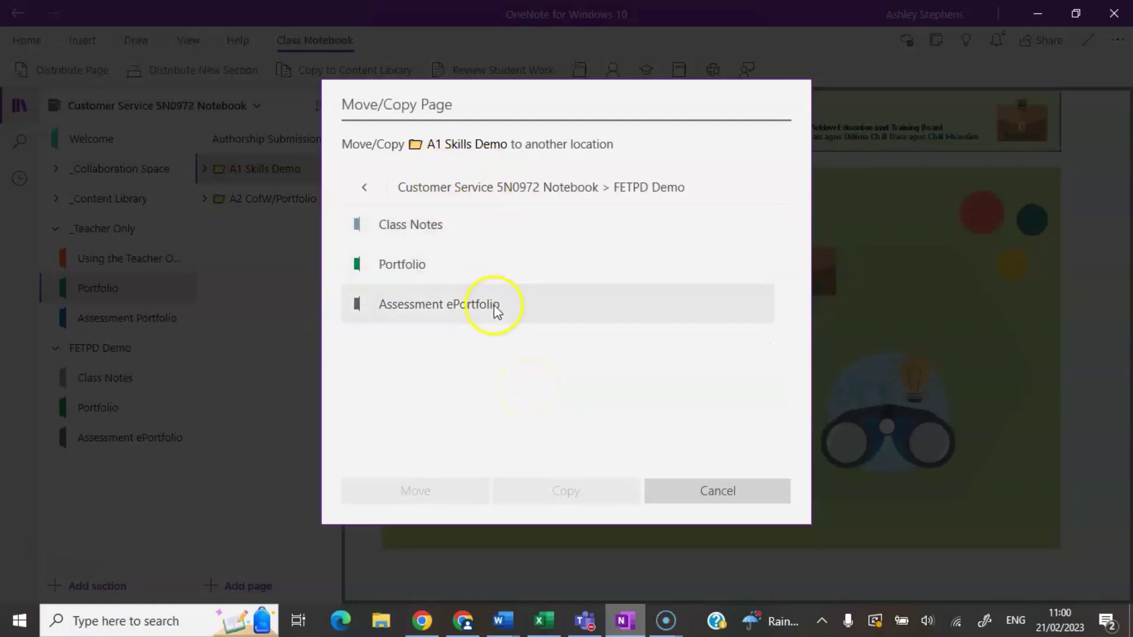
click(444, 315)
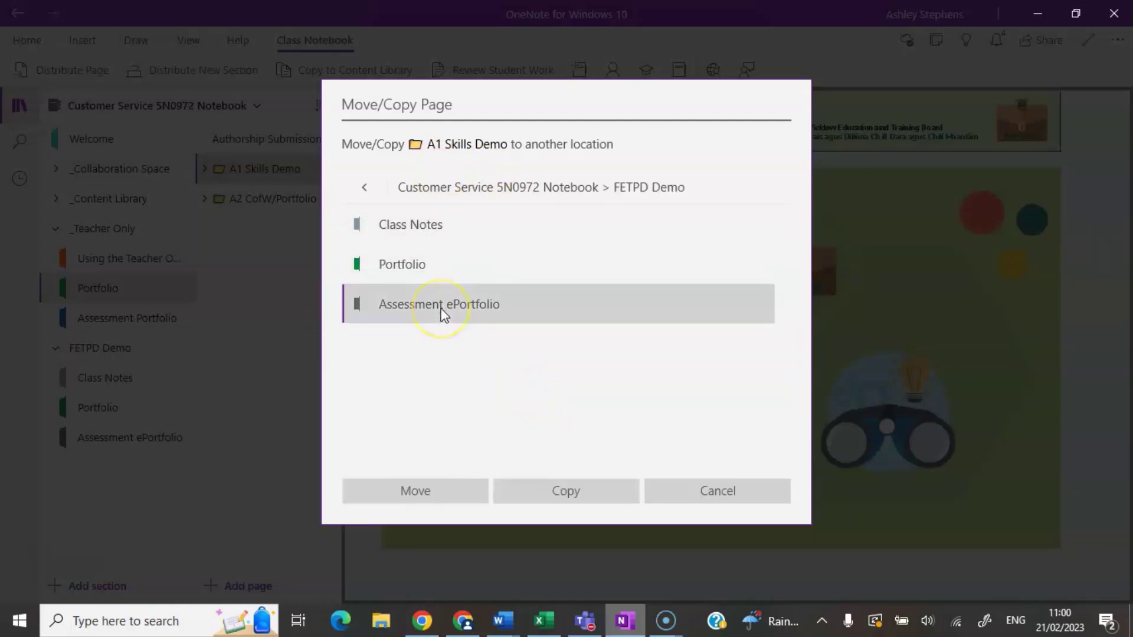
click(577, 497)
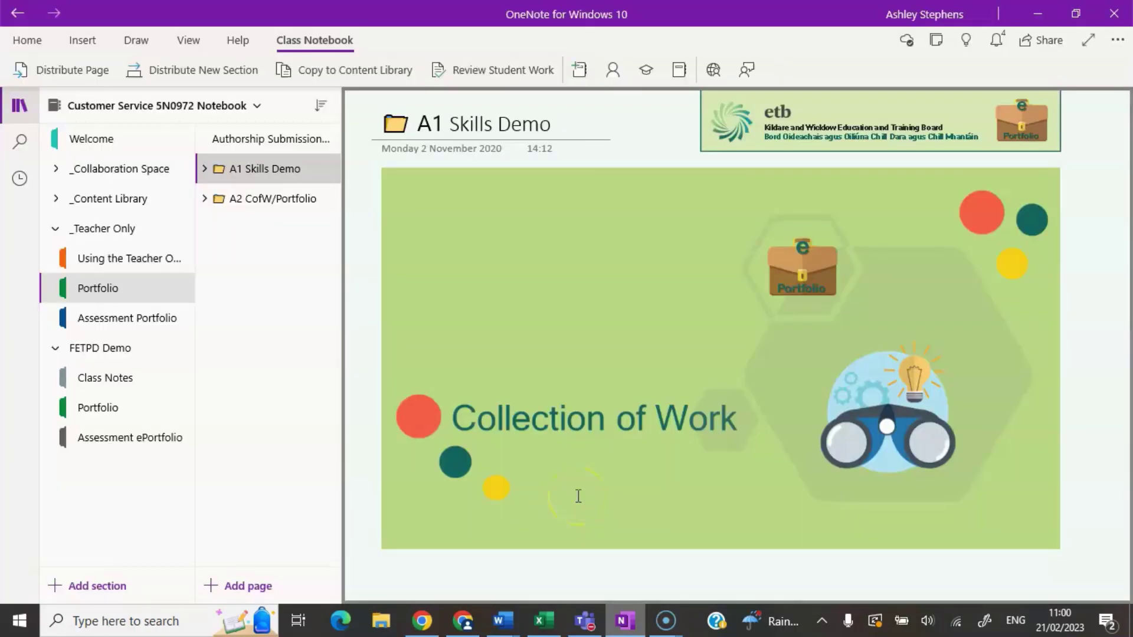
click(154, 438)
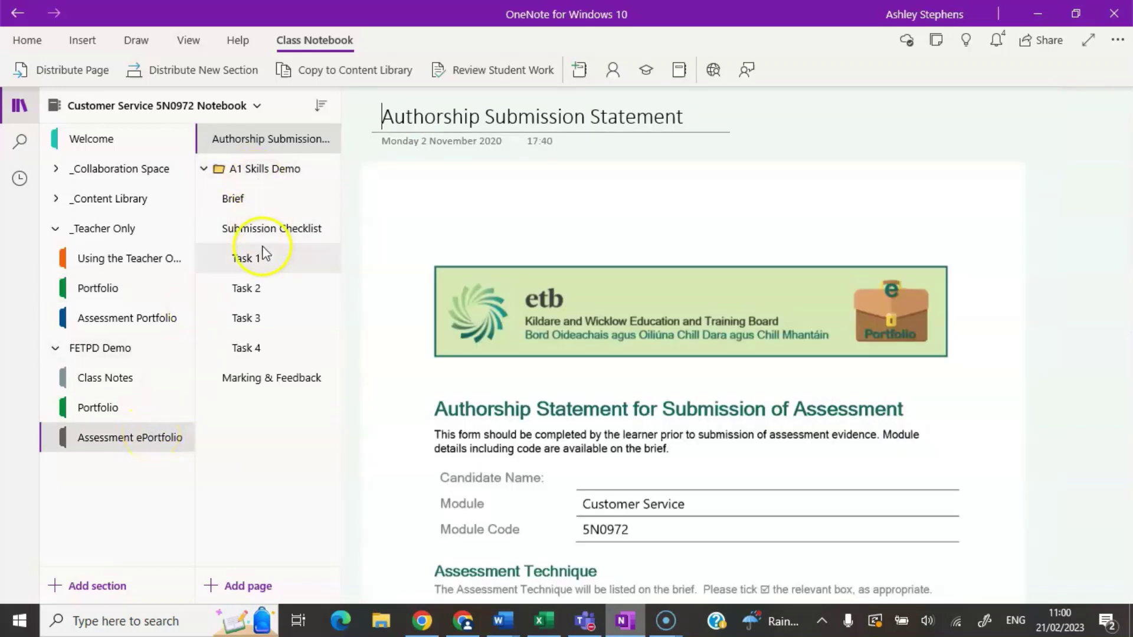
- Examine the Brief, Submission Checklist and Task 1 pages in FETPD Demo's Assessment ePortfolio section, and collapse and re-expand the A1 Skills Demo group
click(254, 198)
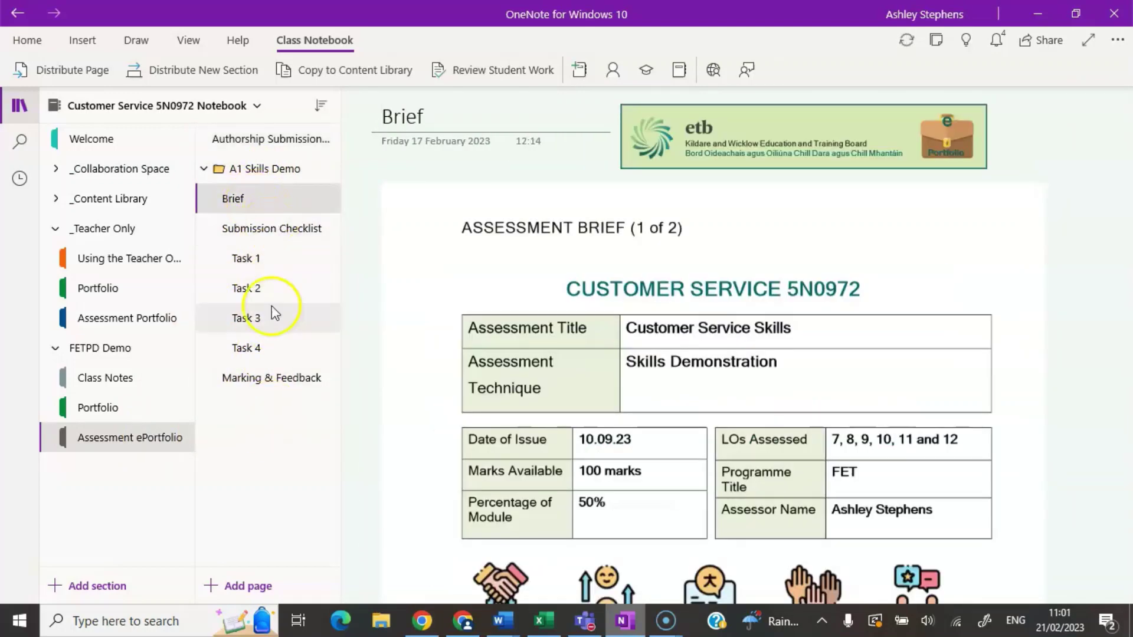
click(280, 234)
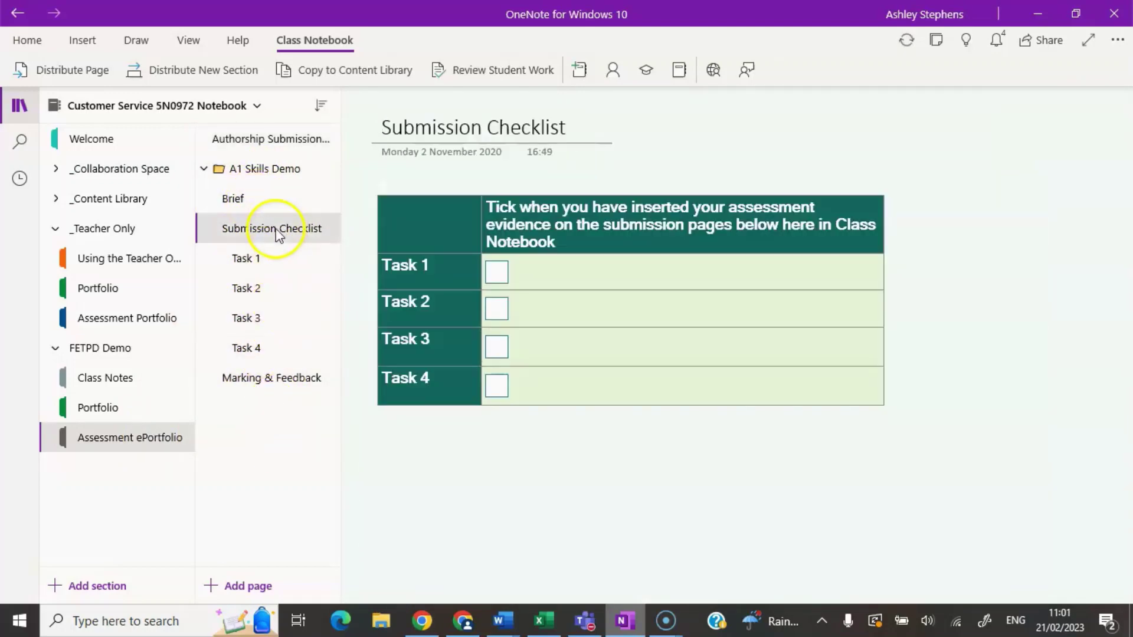
click(277, 268)
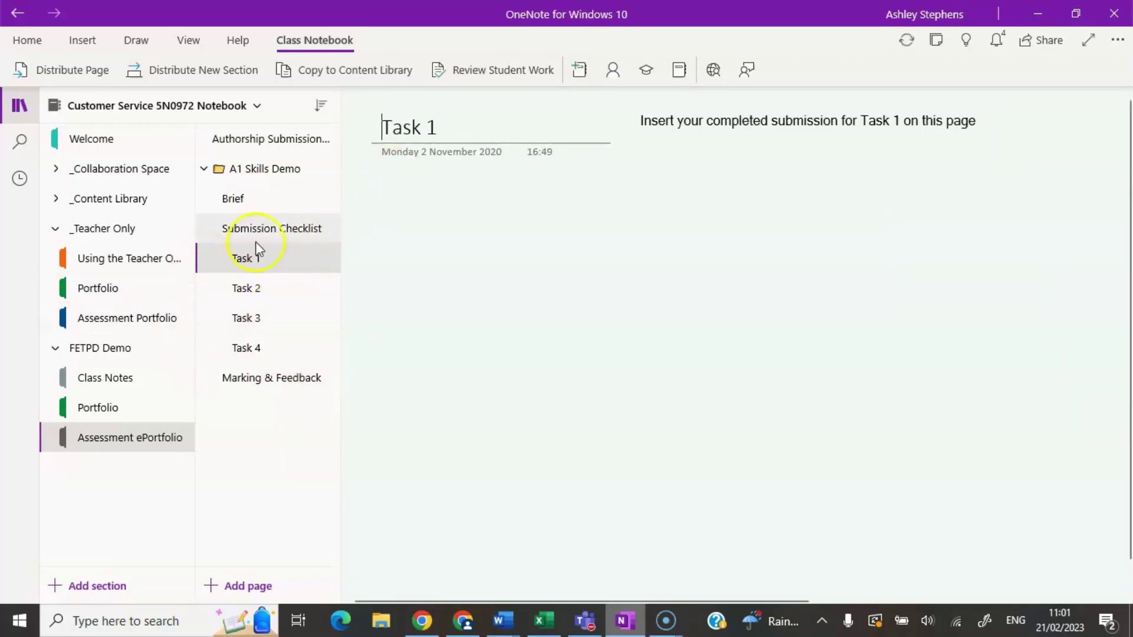
click(203, 170)
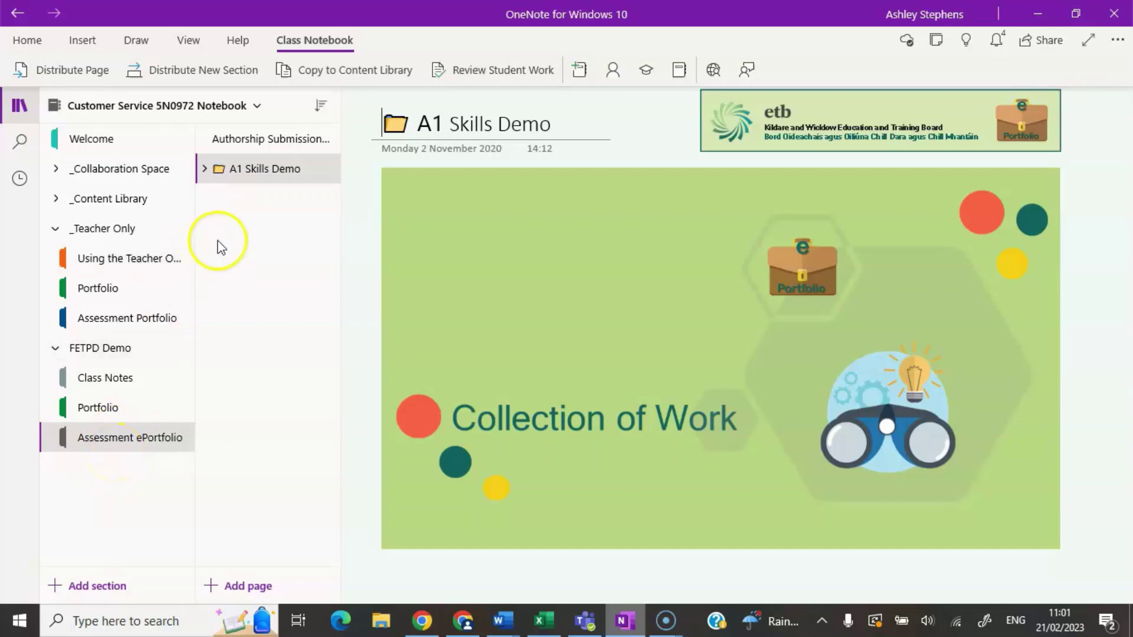
click(207, 170)
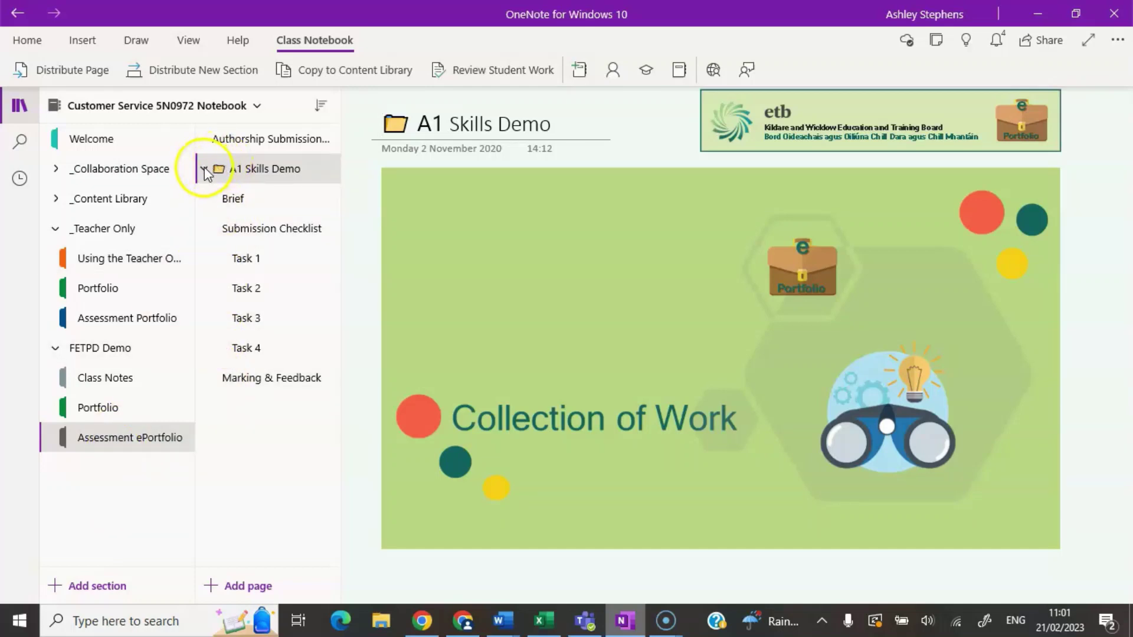
click(204, 170)
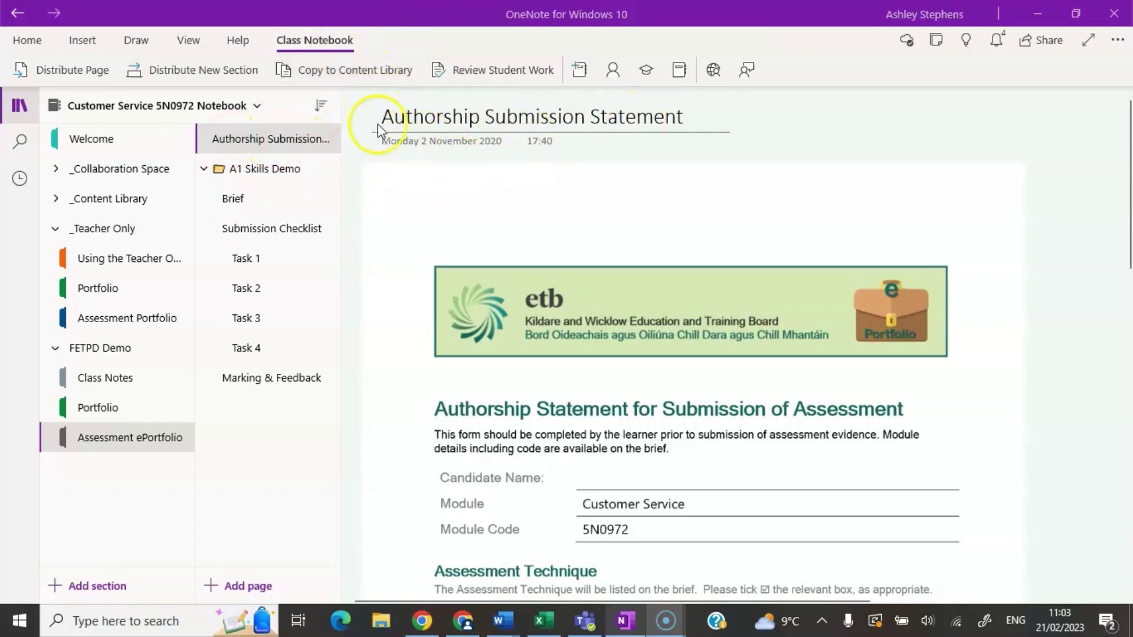
- Start a student work review of the Assessment ePortfolio section, including the pages that were copied from the Content Library
click(493, 72)
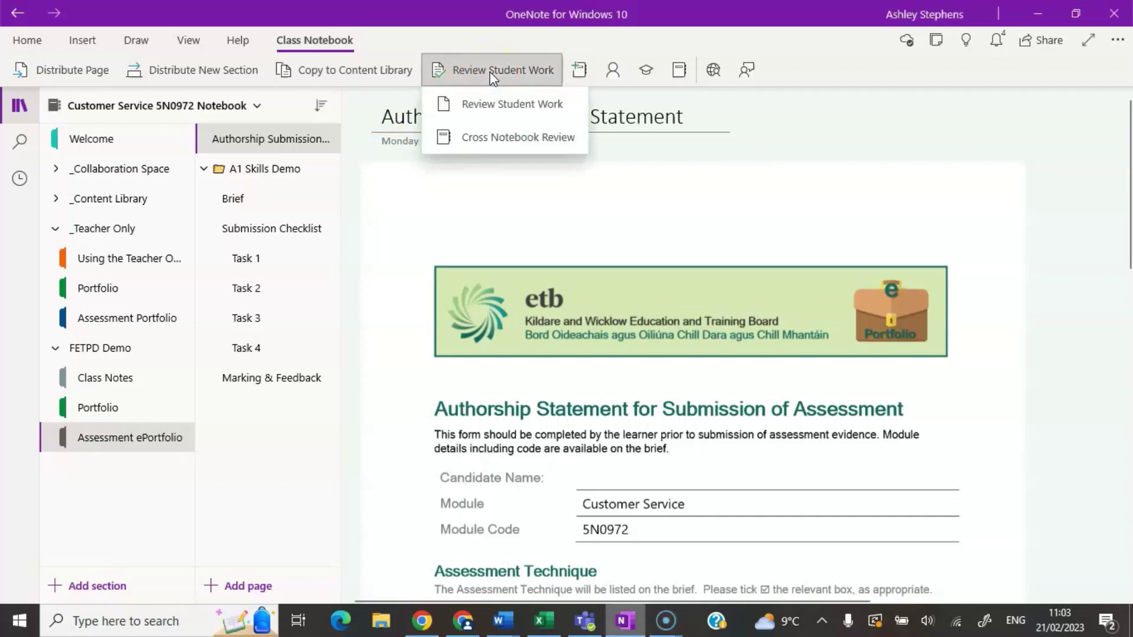
click(501, 98)
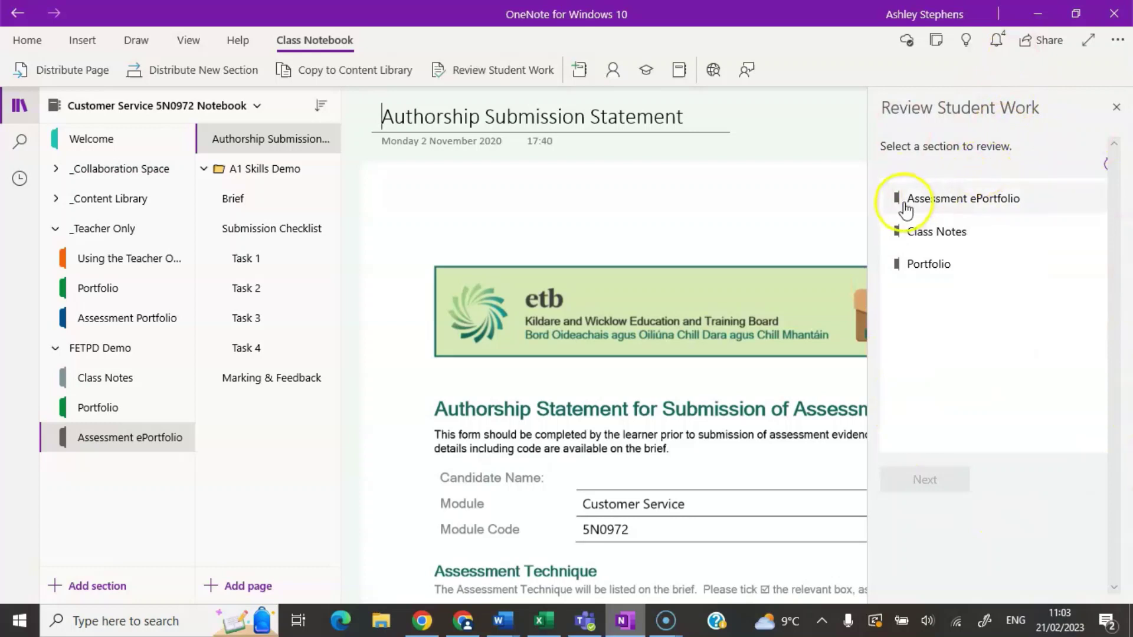
click(955, 204)
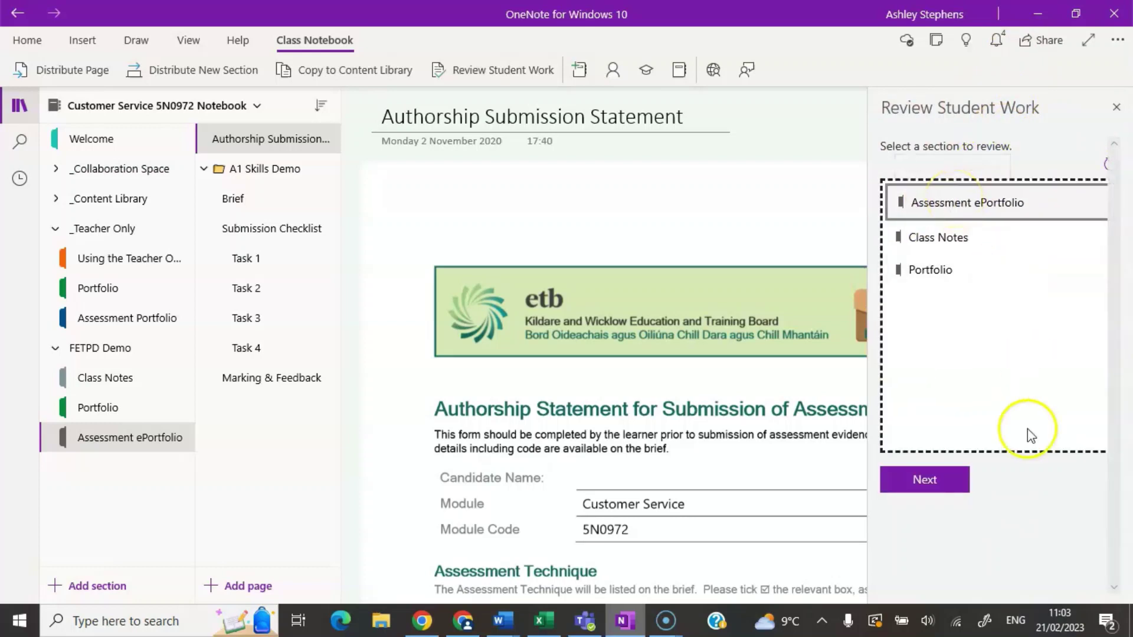
click(925, 479)
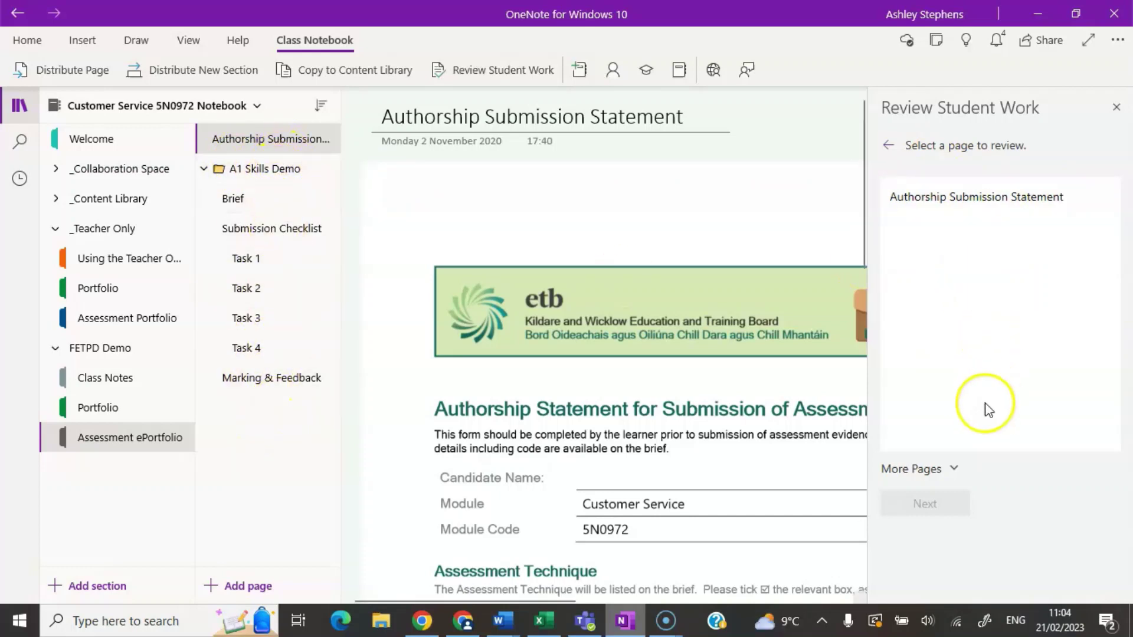
click(954, 469)
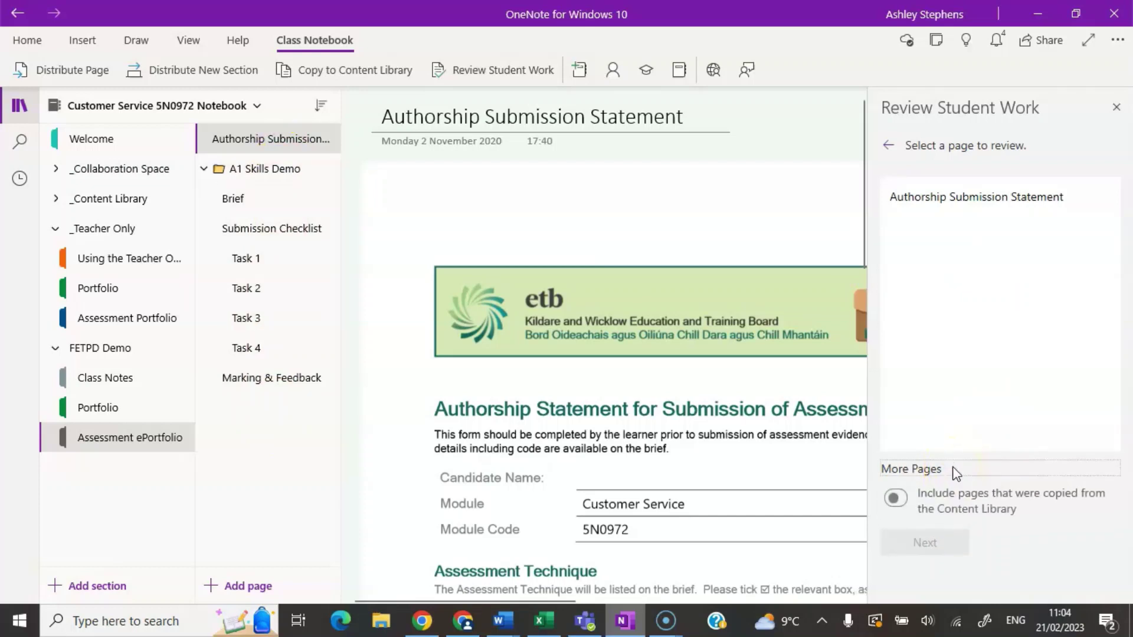
click(894, 501)
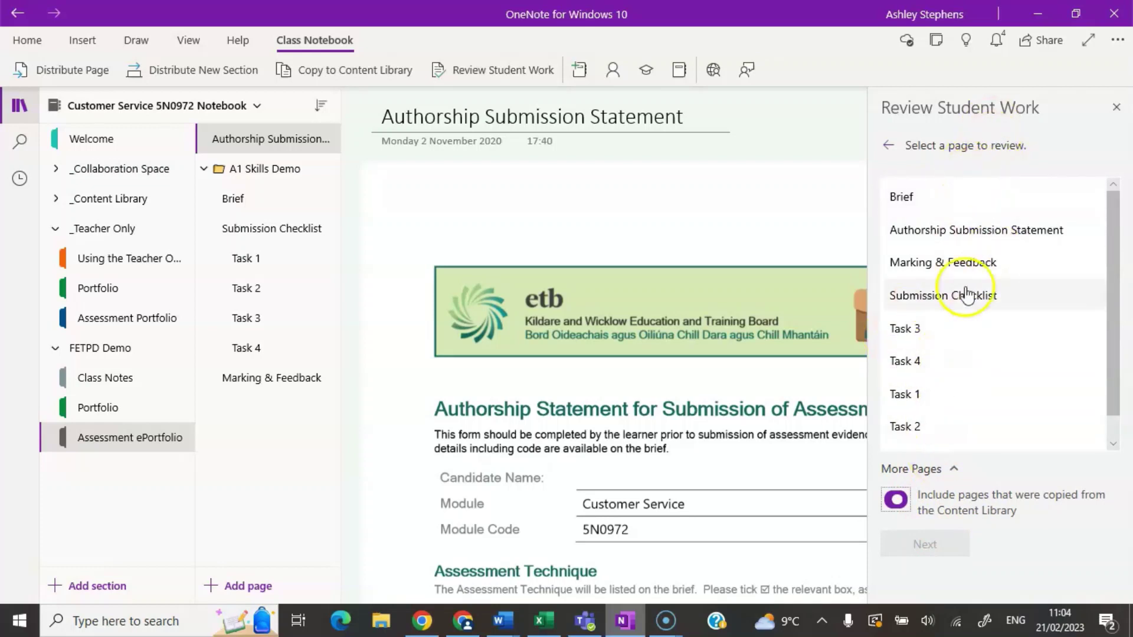
- Lock the Authorship Submission Statement page for the FETPD Demo student and close the review
click(963, 236)
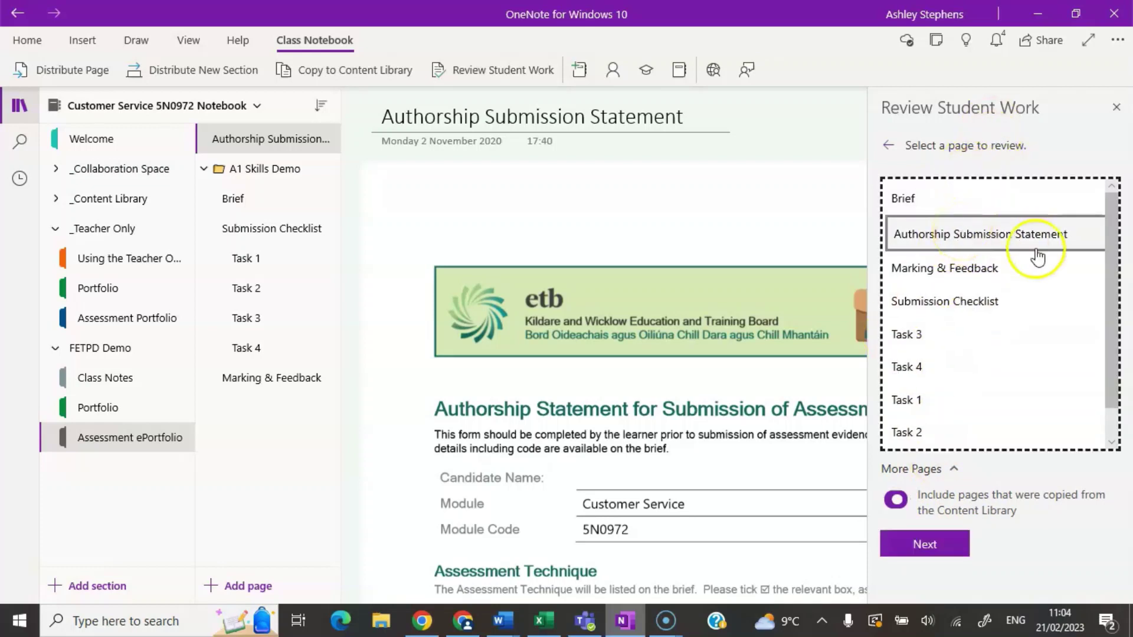
click(931, 547)
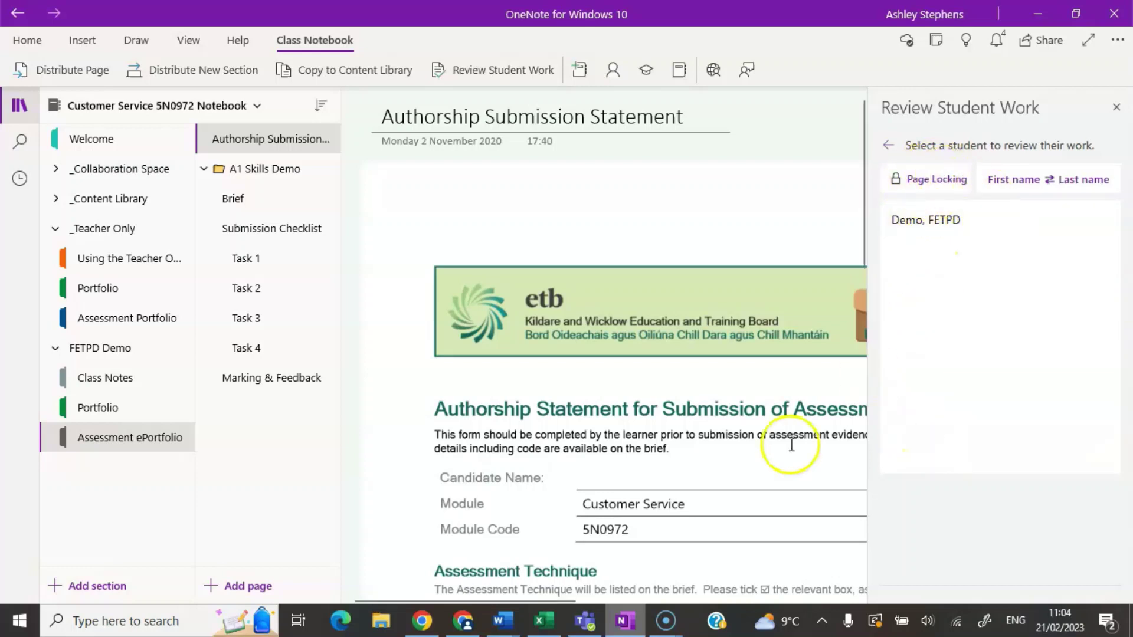
click(913, 187)
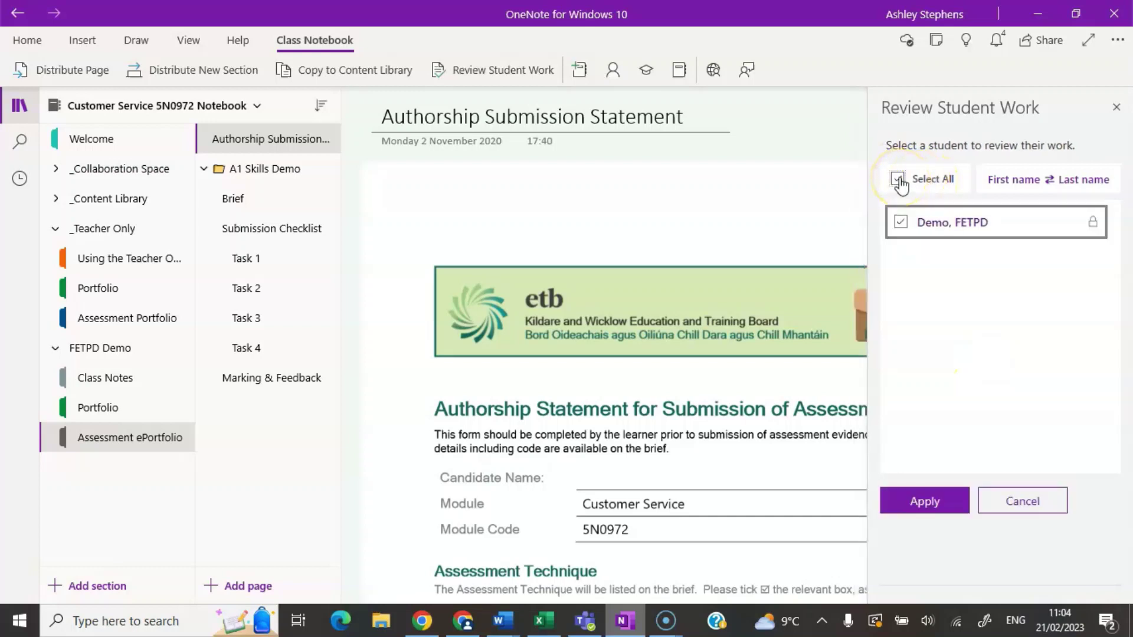
click(924, 501)
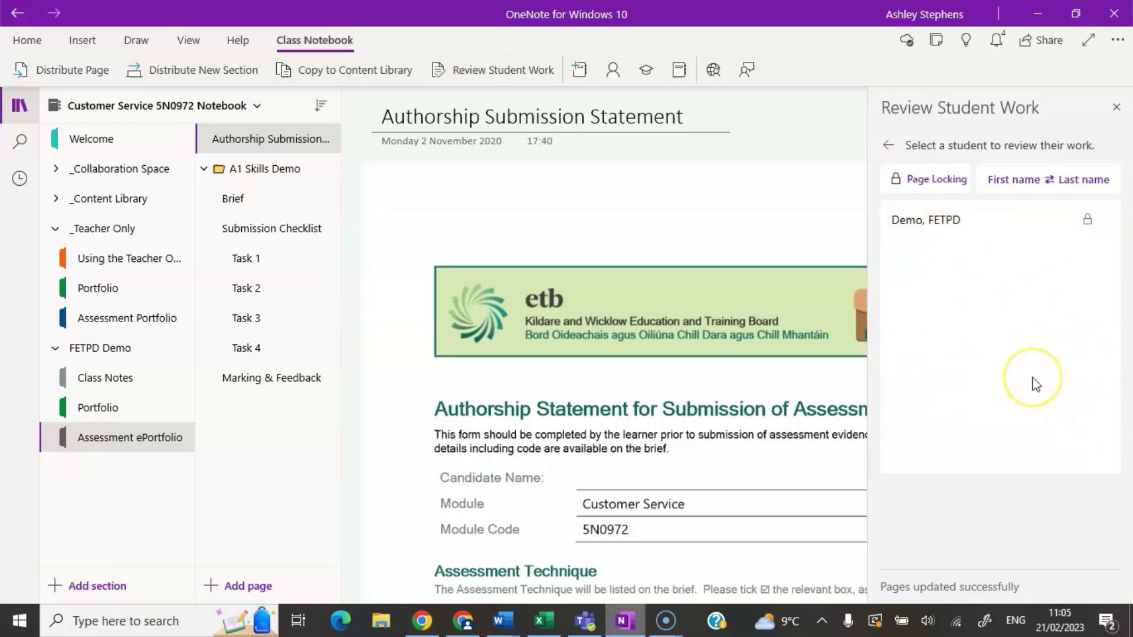
click(1120, 116)
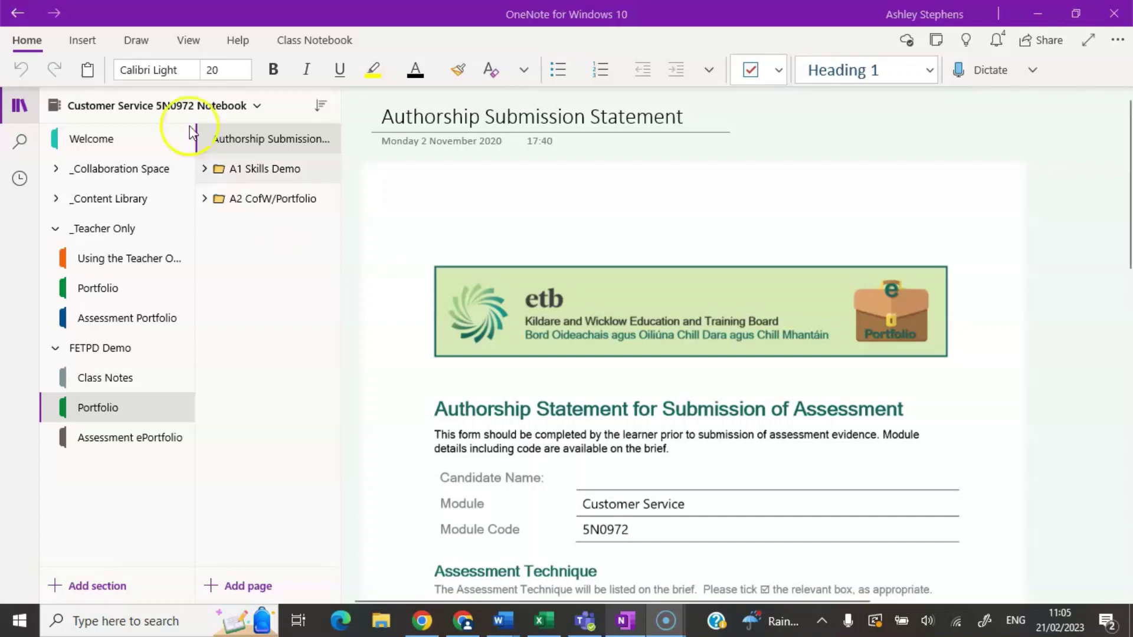
- In the Customer Service 5N0972 FET AS23 notebook, rename the Space 1 section group under 2. Learner ePortfolios as FETPD Demo
click(246, 106)
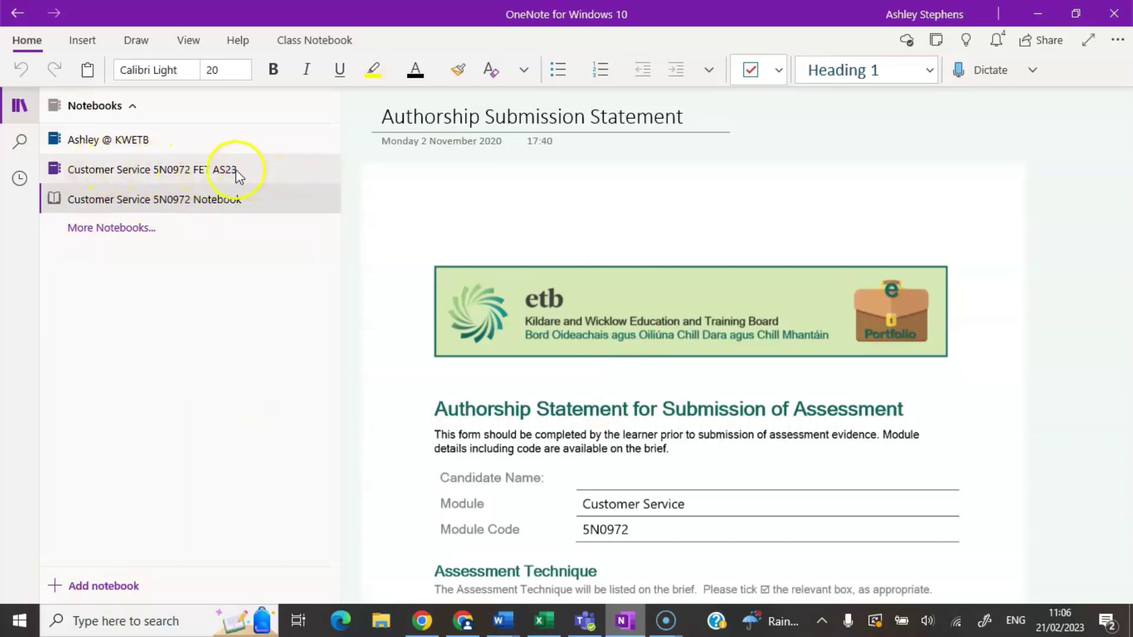
click(199, 173)
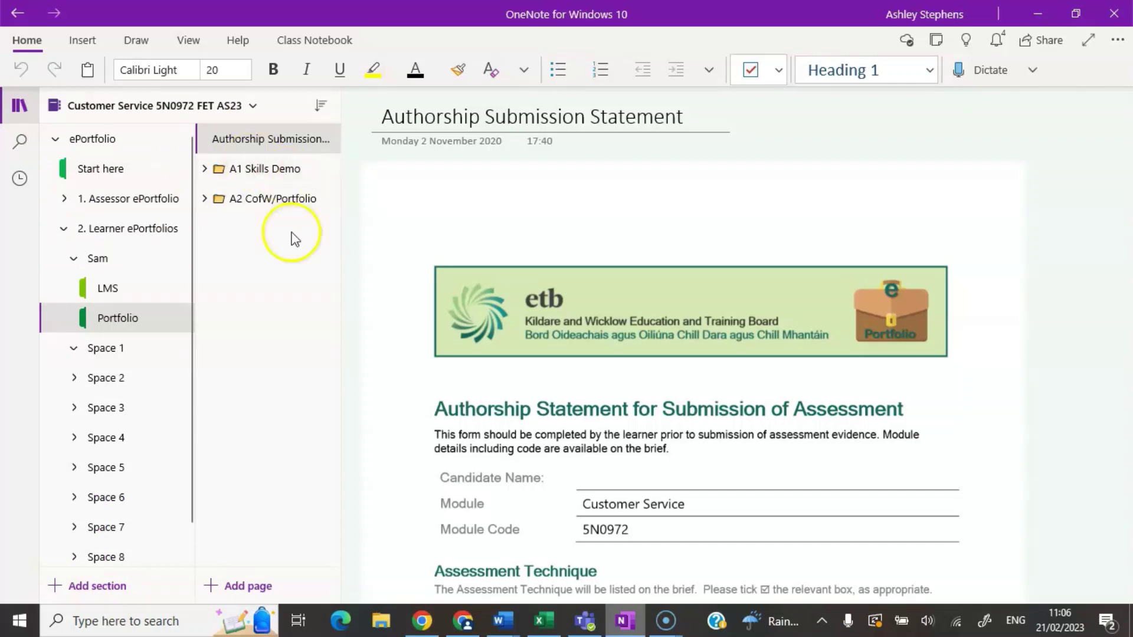
click(93, 351)
click(82, 350)
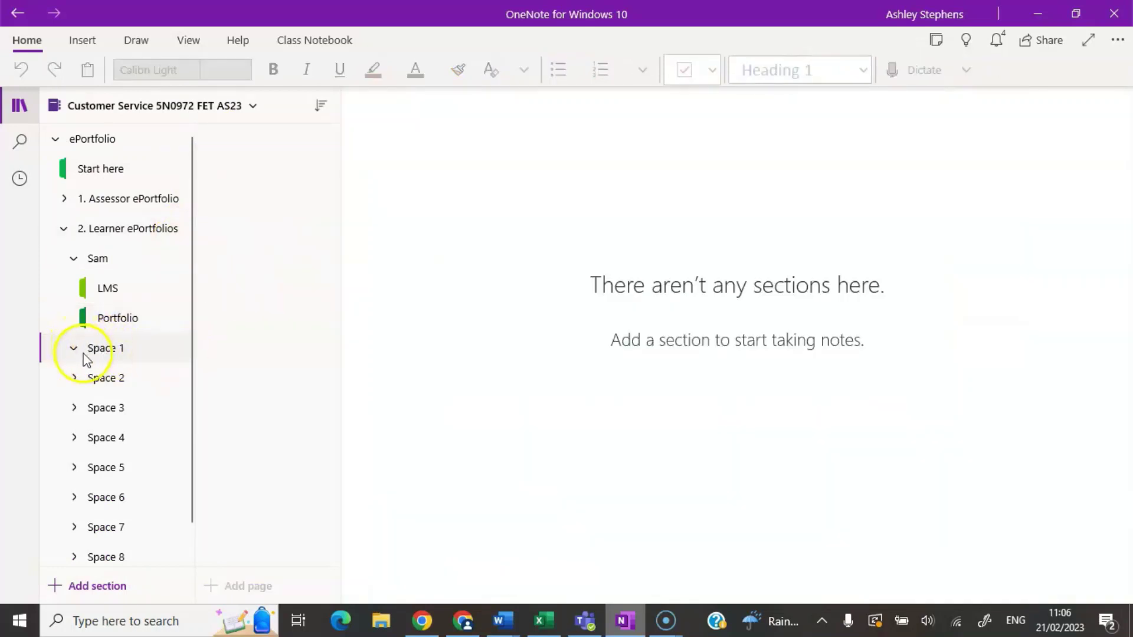
right_click(123, 354)
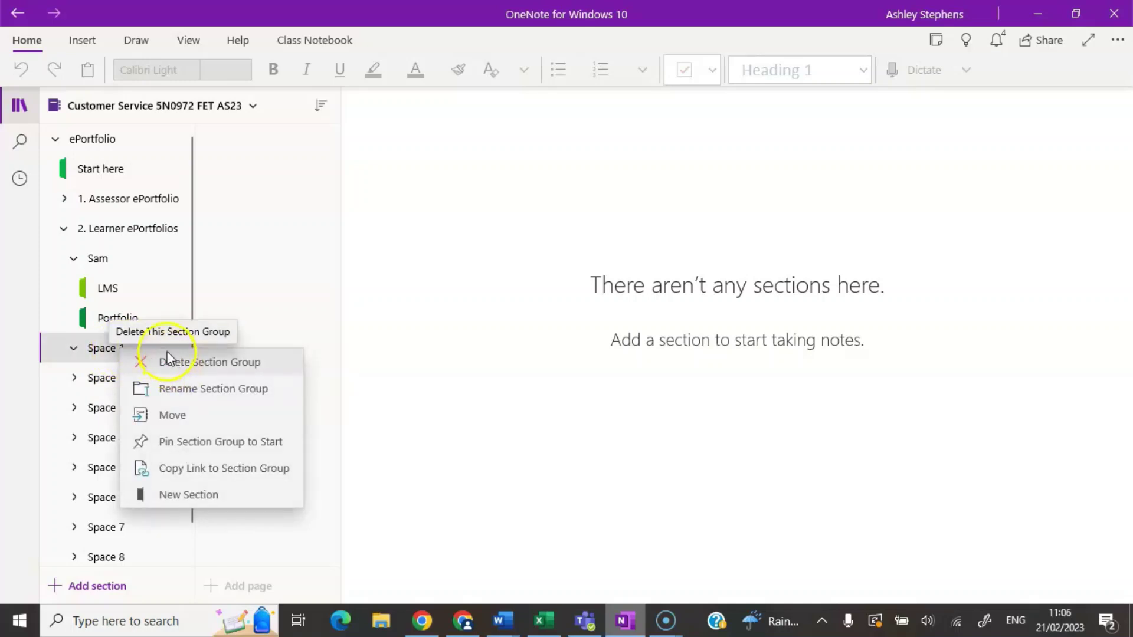
click(201, 388)
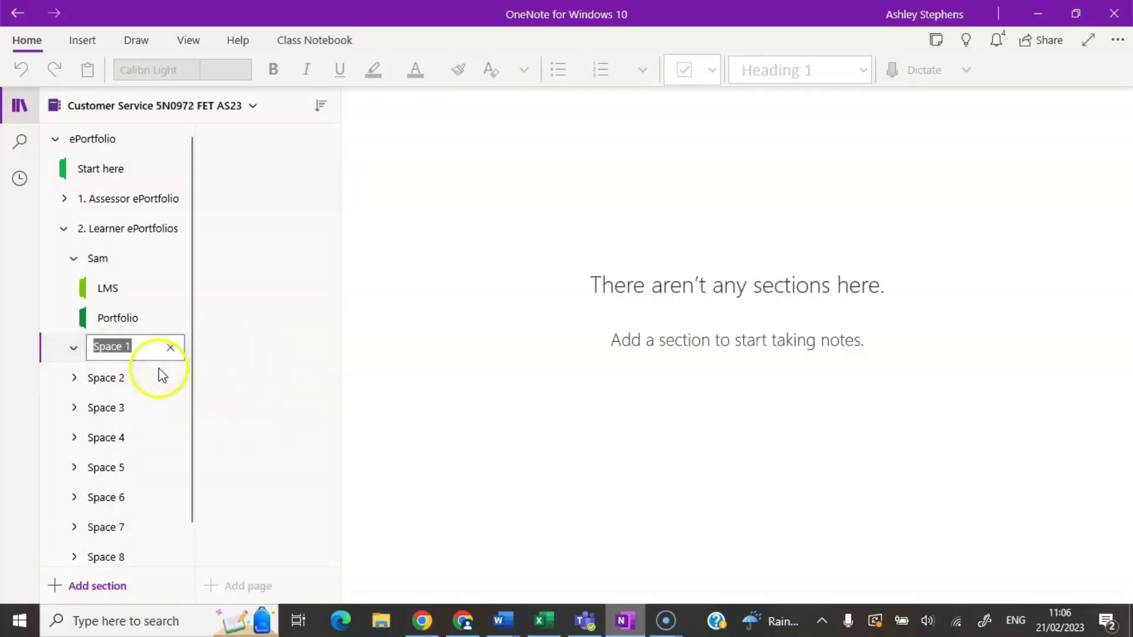
text(F)
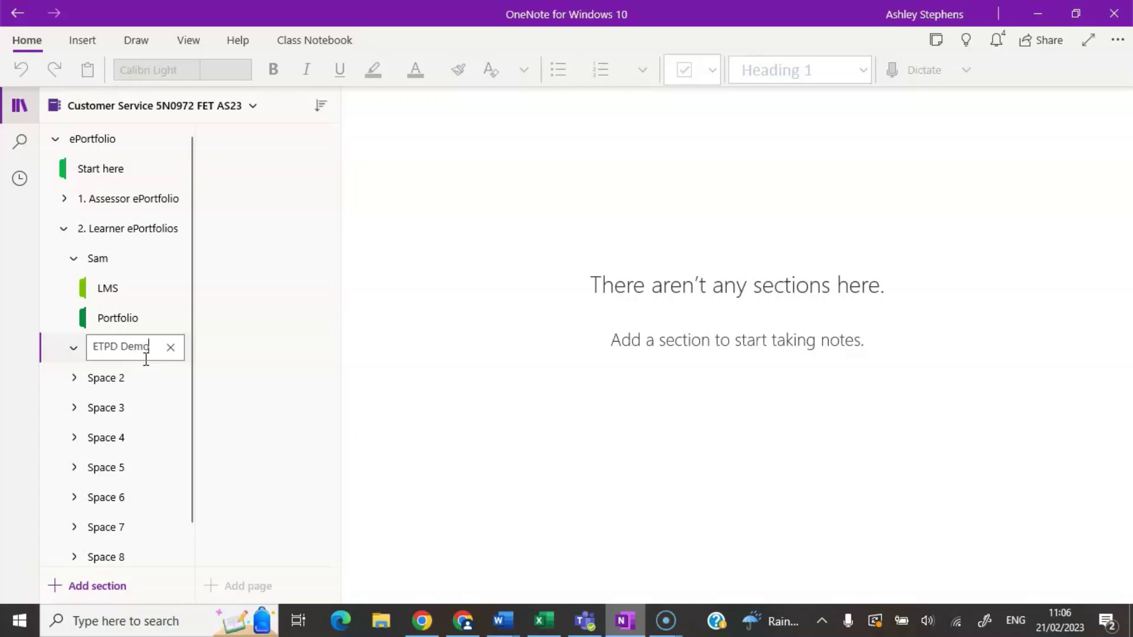
text(ETPD Demo)
key(Return)
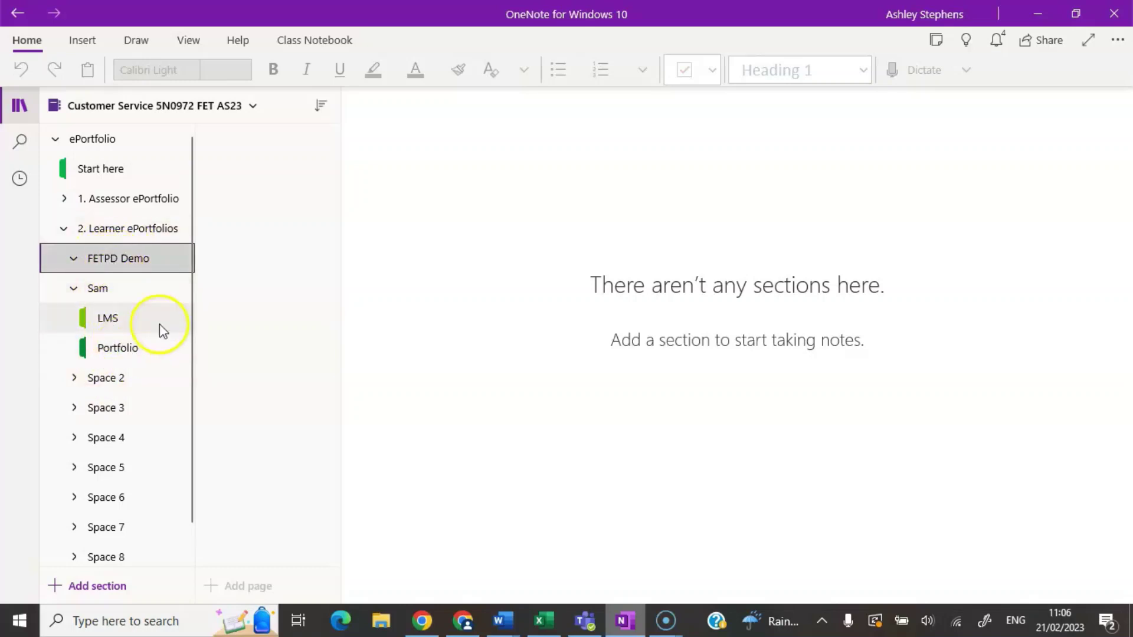
- Copy the LMS section from the existing learner's section group into the FETPD Demo section group of the same notebook, and show the copy
click(135, 320)
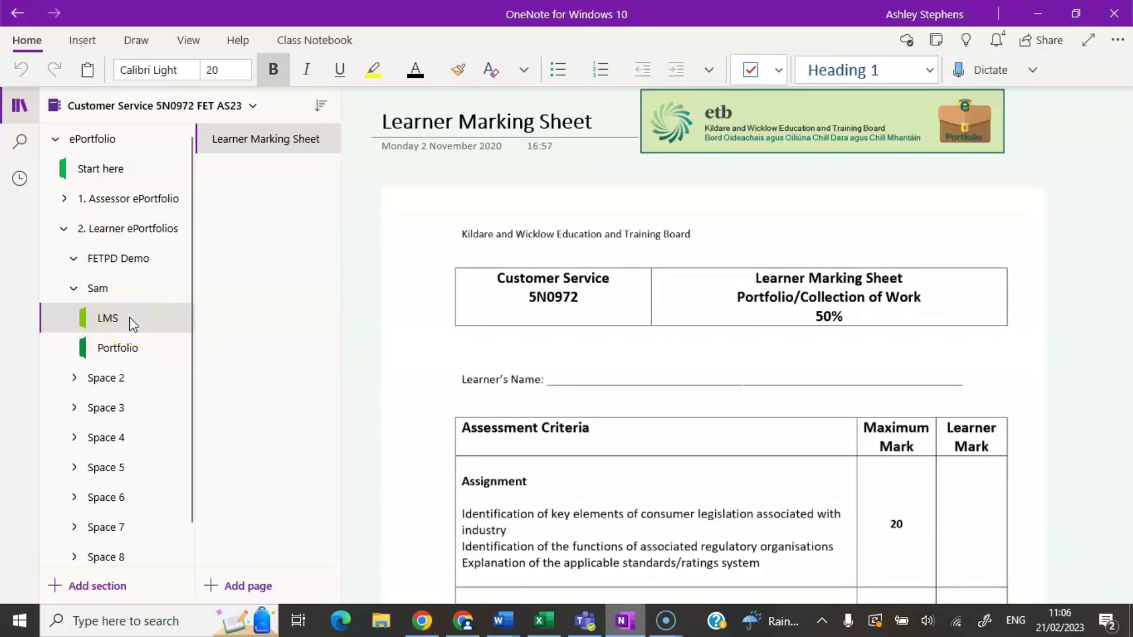
right_click(129, 318)
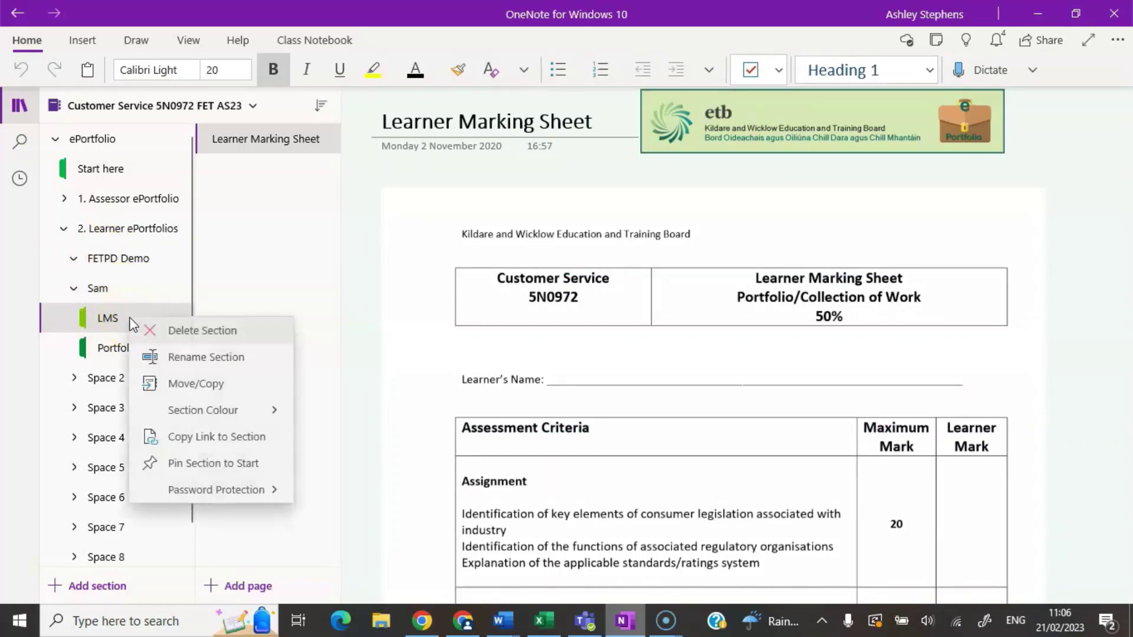
click(188, 387)
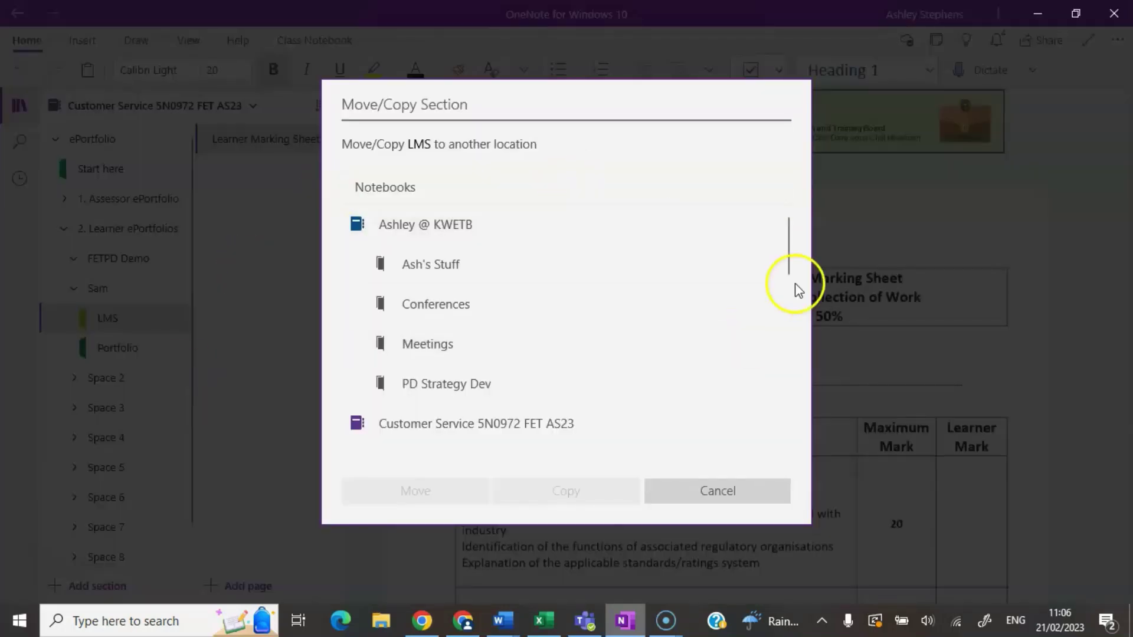
drag(785, 261, 779, 328)
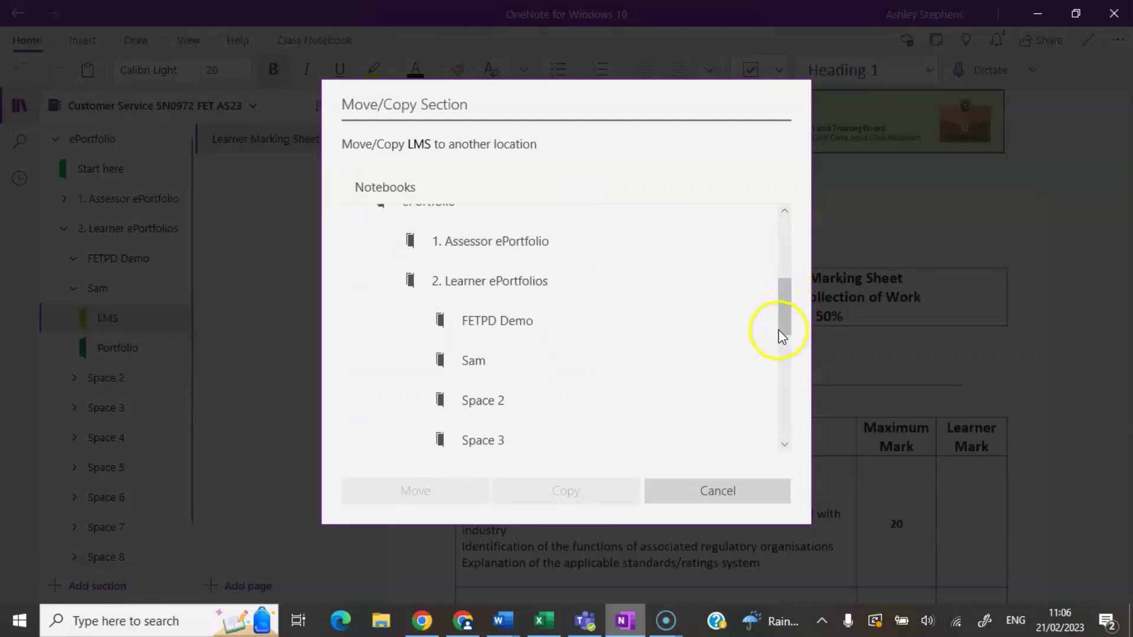
click(506, 324)
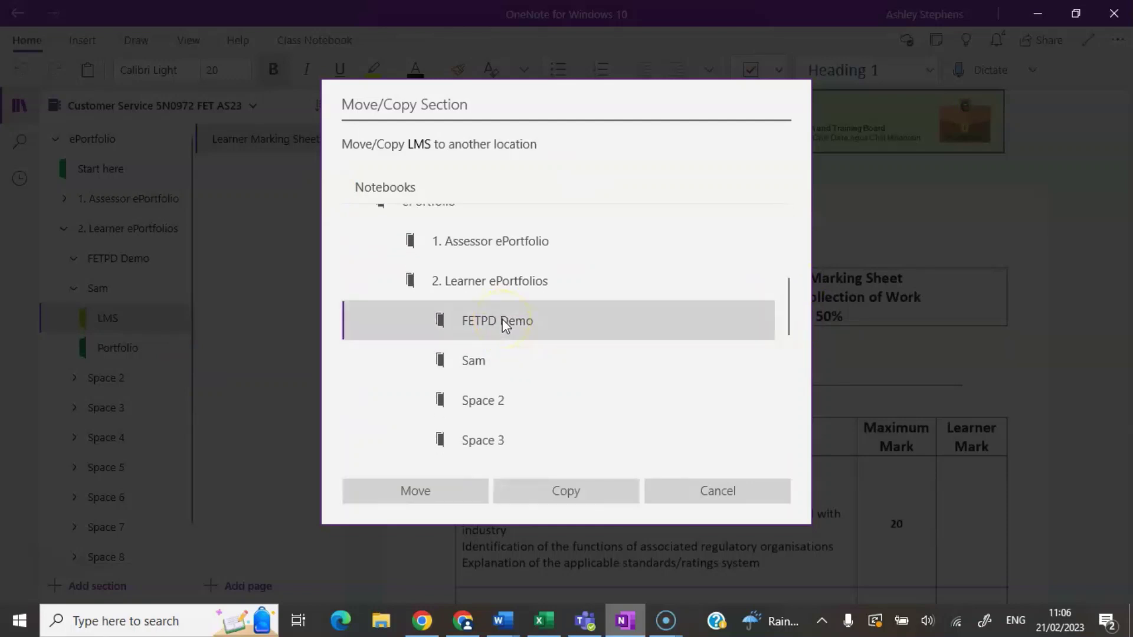
click(567, 492)
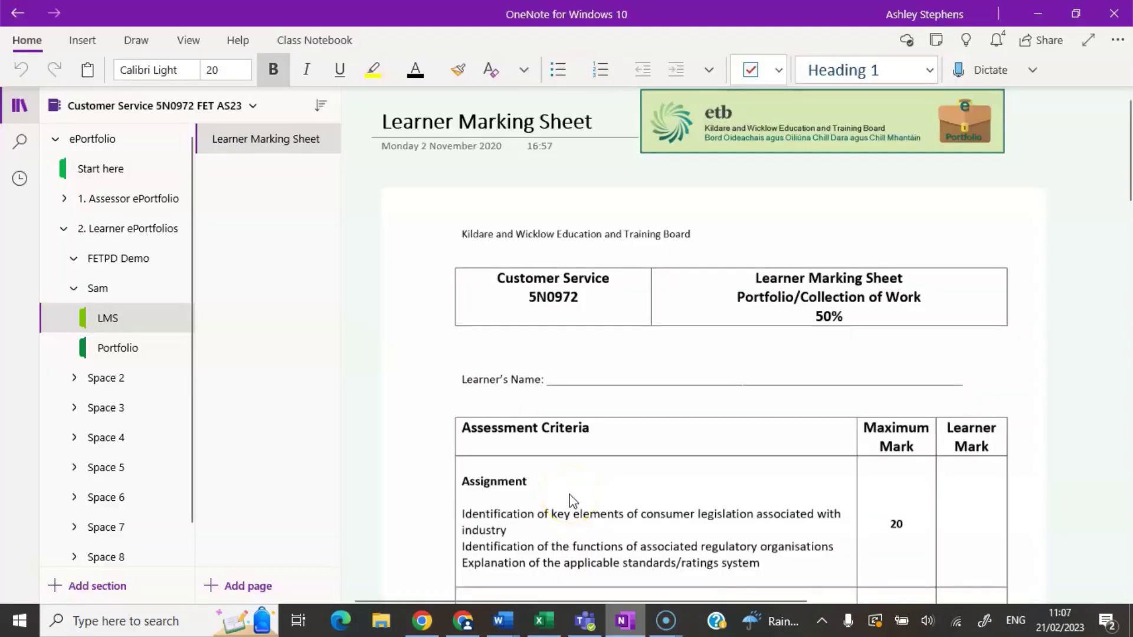
click(74, 261)
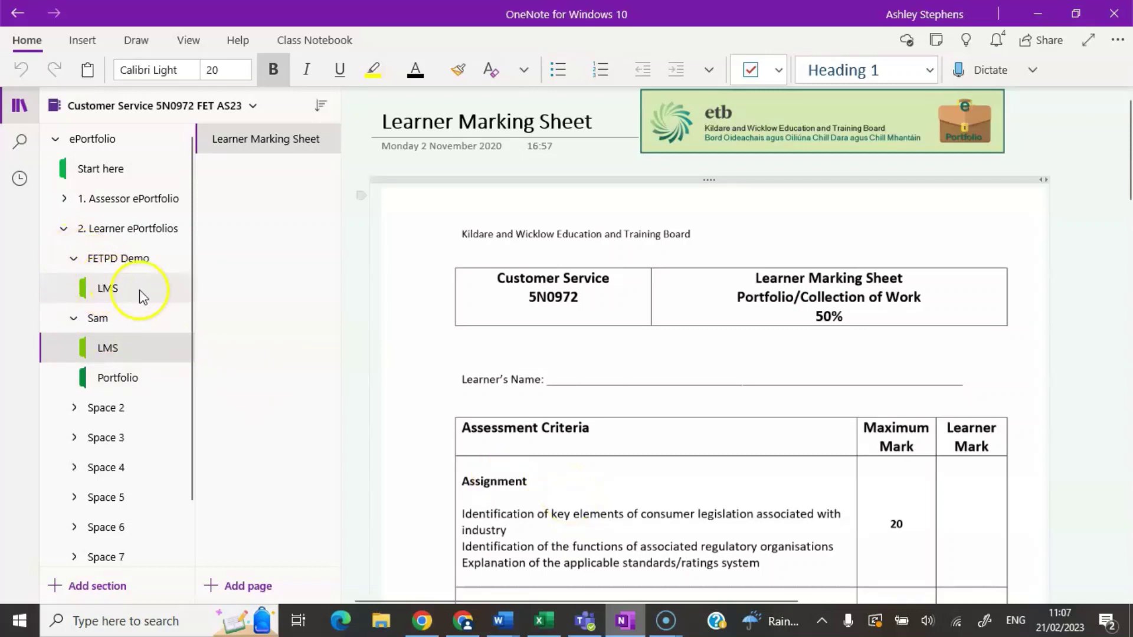
click(121, 288)
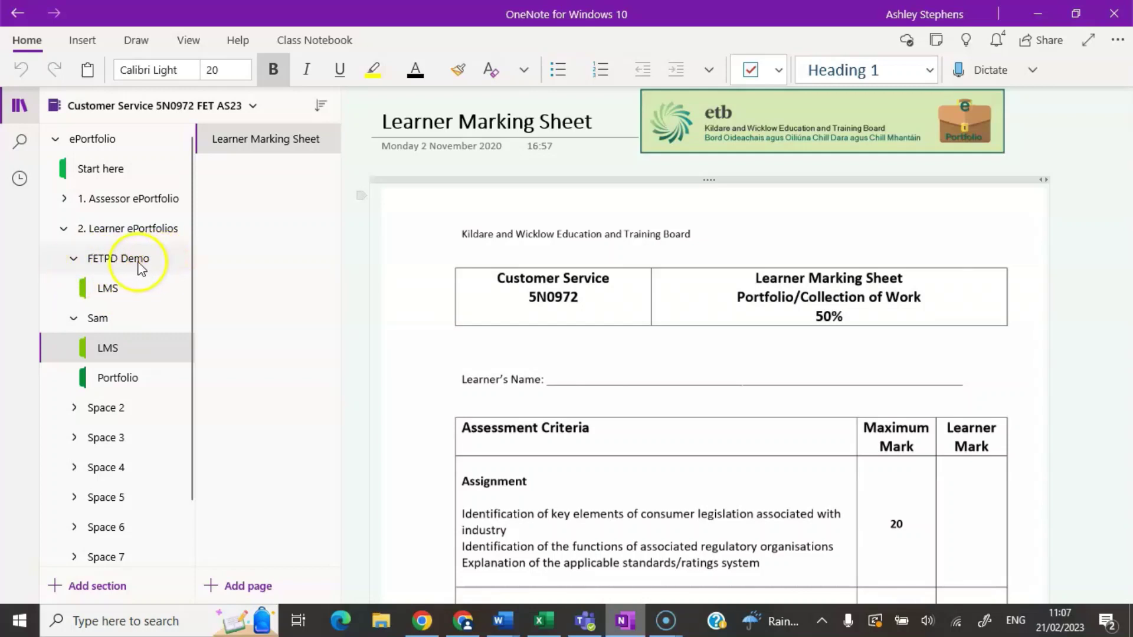
- Copy the FETPD Demo student's Portfolio section from the Customer Service 5N0972 Notebook into the FETPD Demo section group of the FET AS23 notebook
click(255, 106)
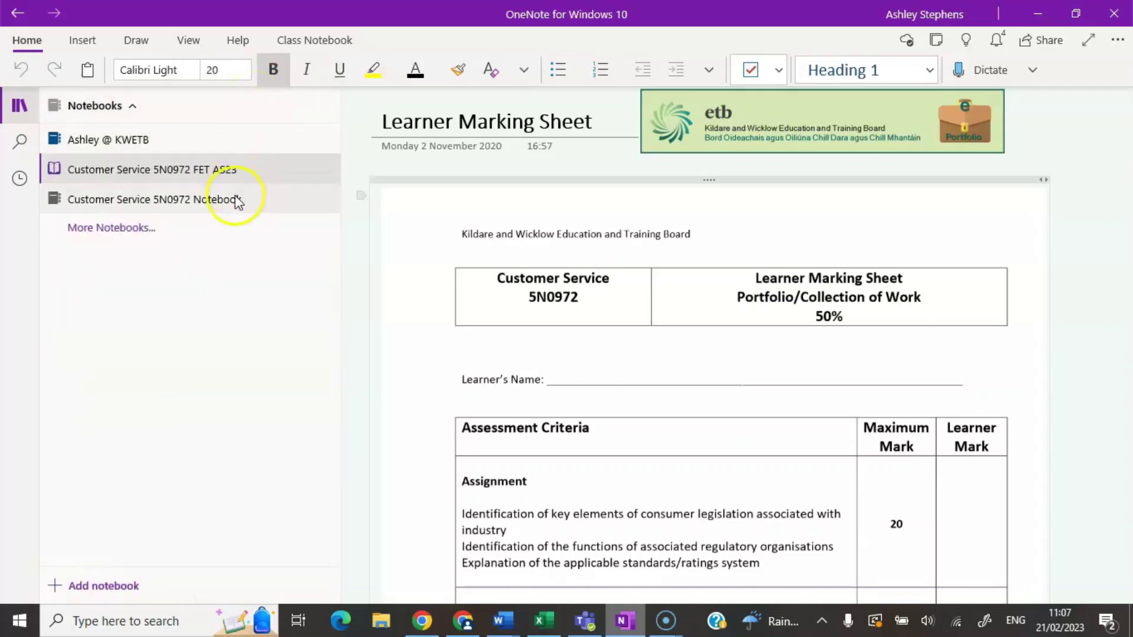
click(238, 201)
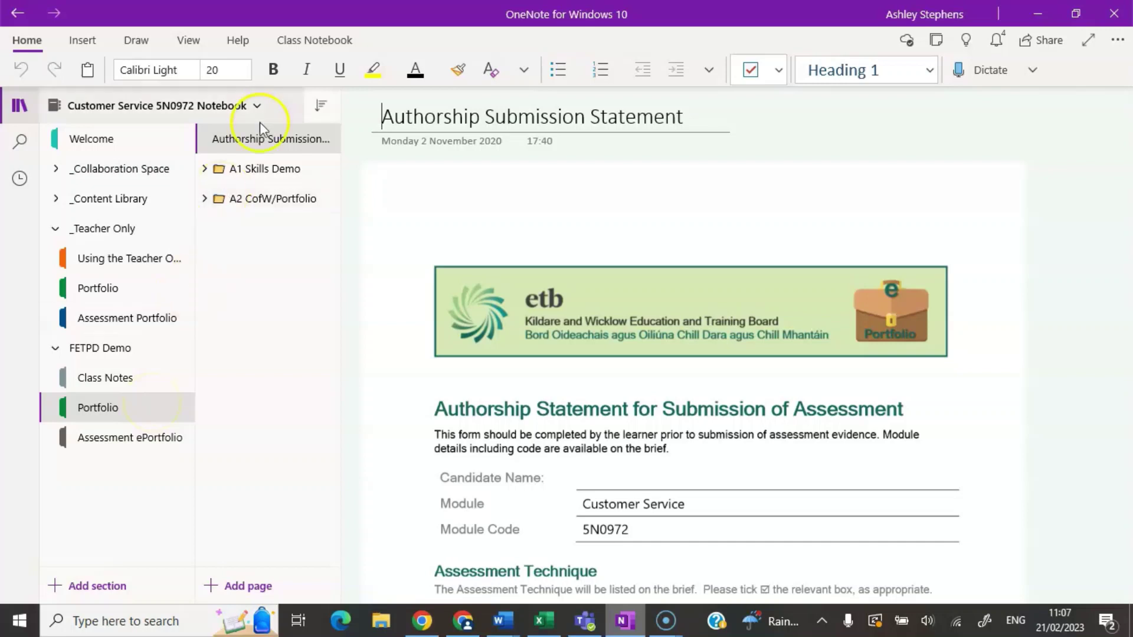
click(116, 406)
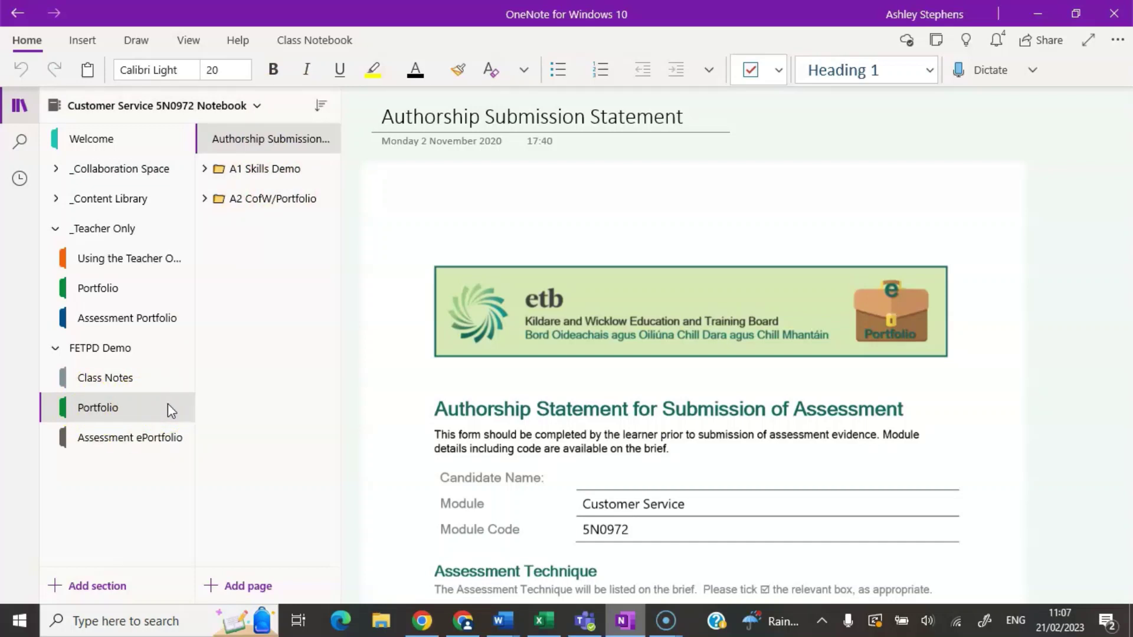
click(127, 415)
right_click(129, 408)
click(180, 472)
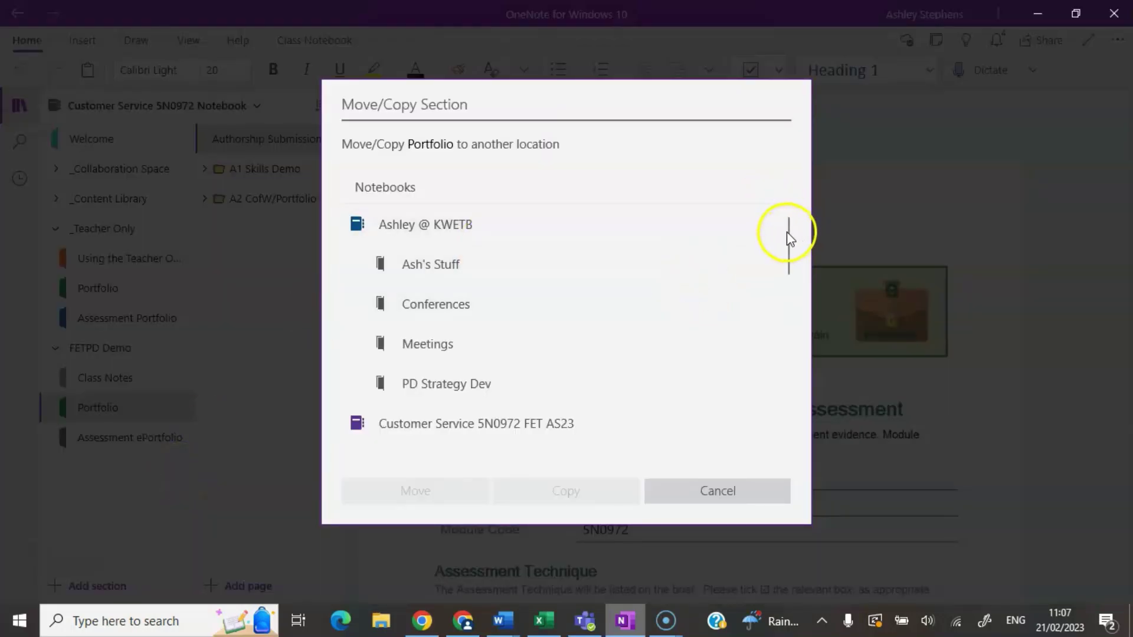
drag(785, 235, 793, 278)
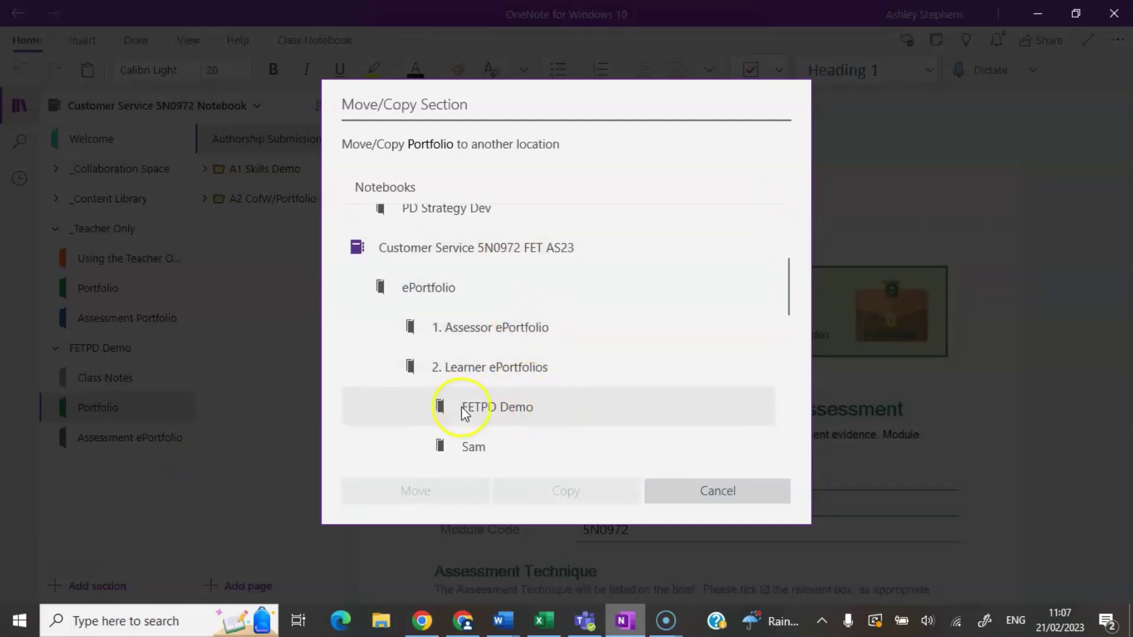
click(578, 408)
click(577, 491)
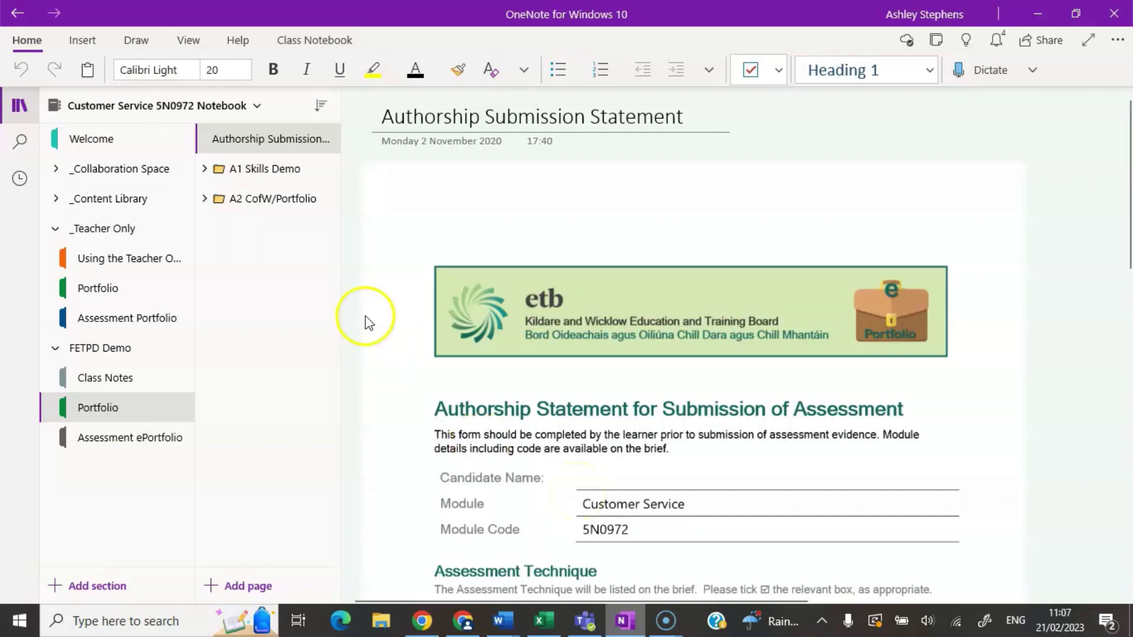
- View the copied Portfolio section in the Customer Service 5N0972 FET AS23 notebook and collapse both named learners' section groups
click(257, 107)
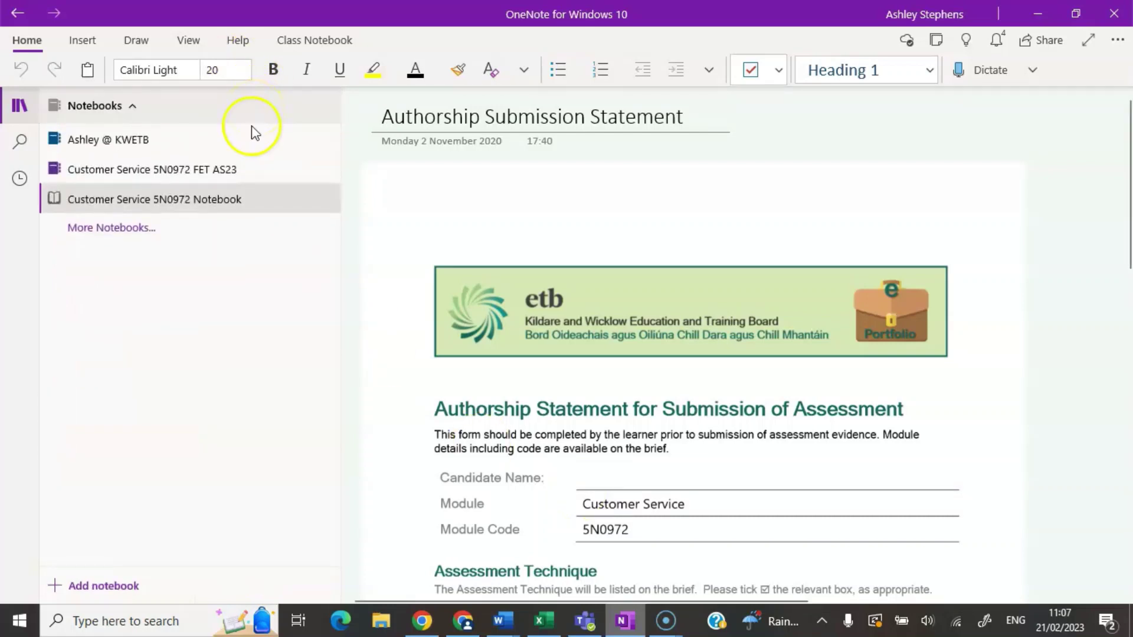
click(258, 173)
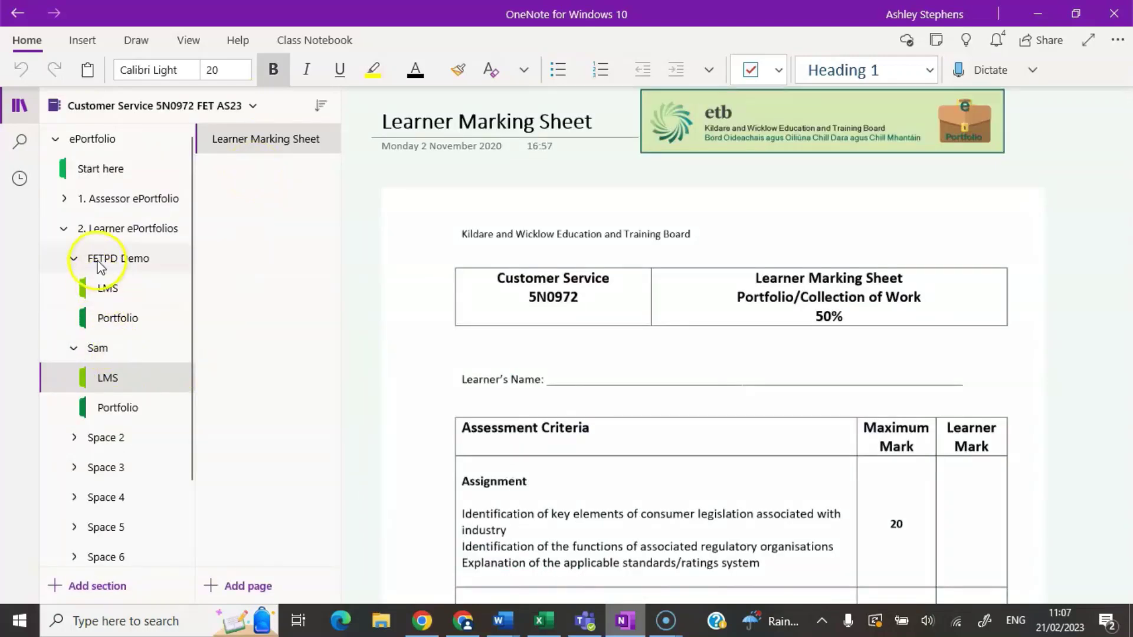
click(143, 312)
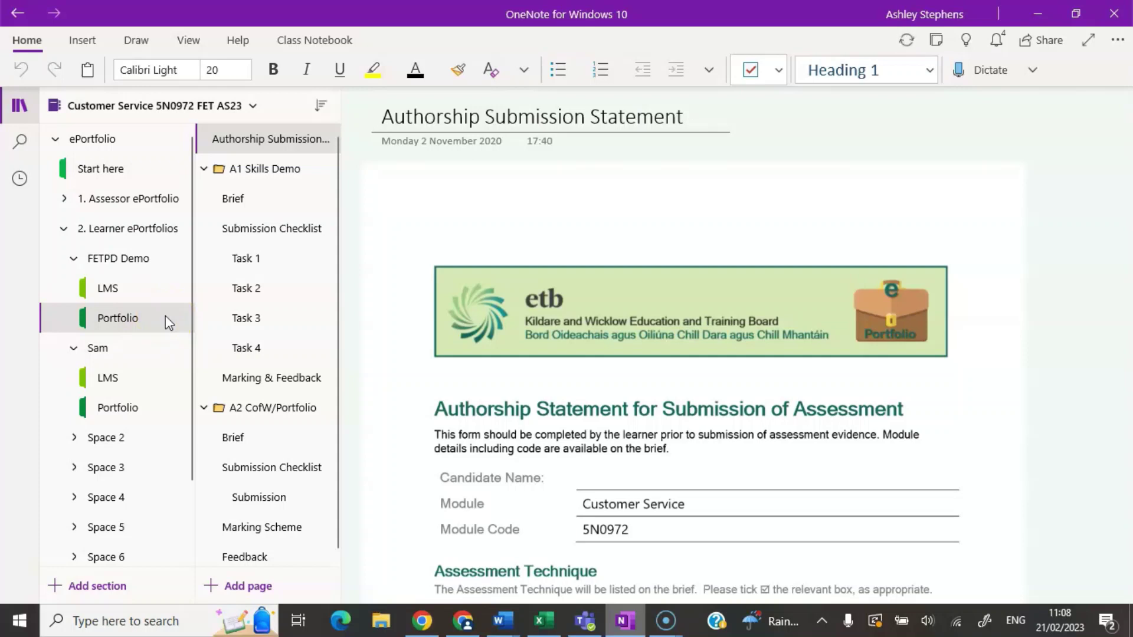
click(84, 260)
click(74, 261)
click(73, 290)
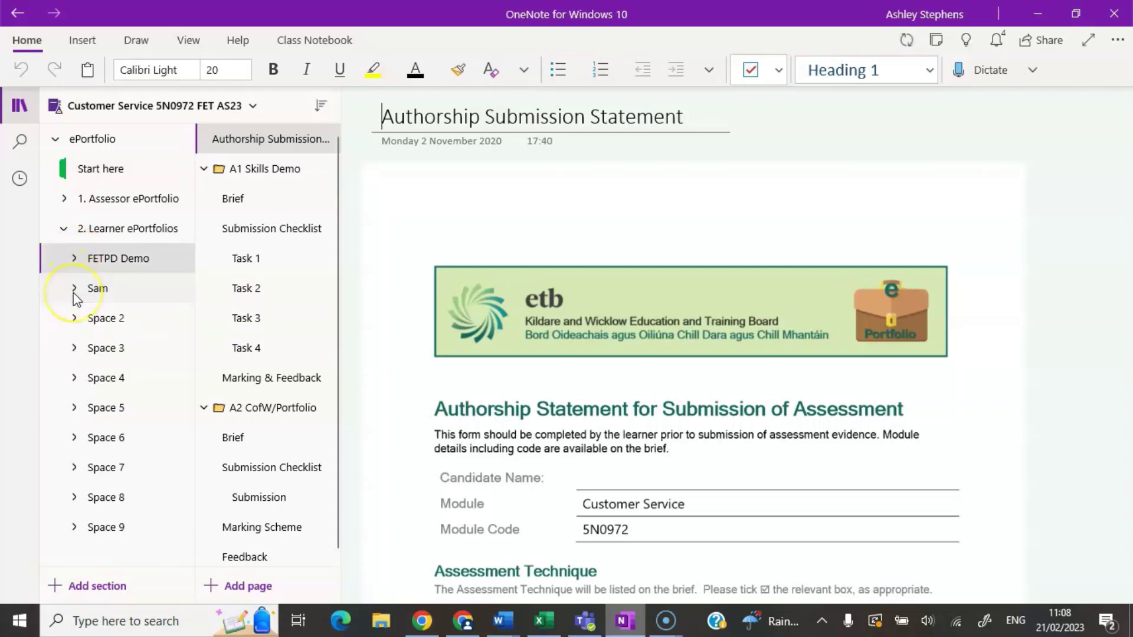